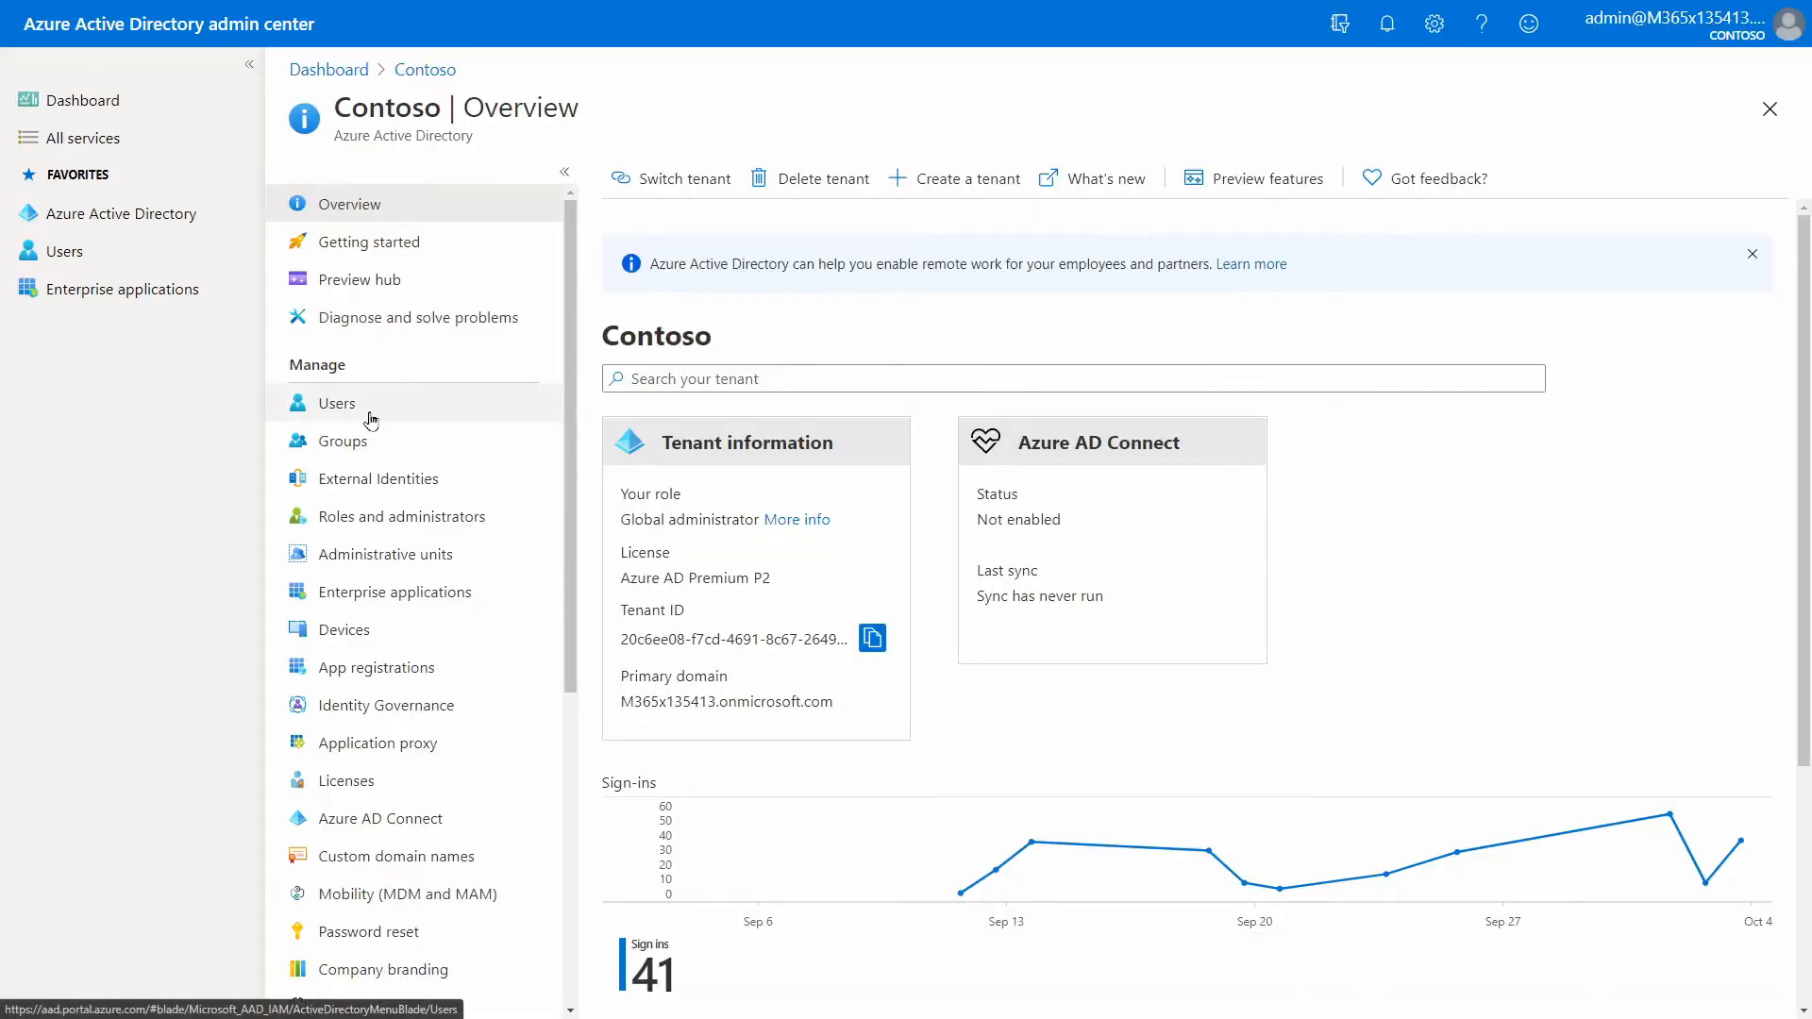
List the Contoso tenant's users and filter them by user type Guest.
{"action": "left_click", "coordinate": [370, 406]}
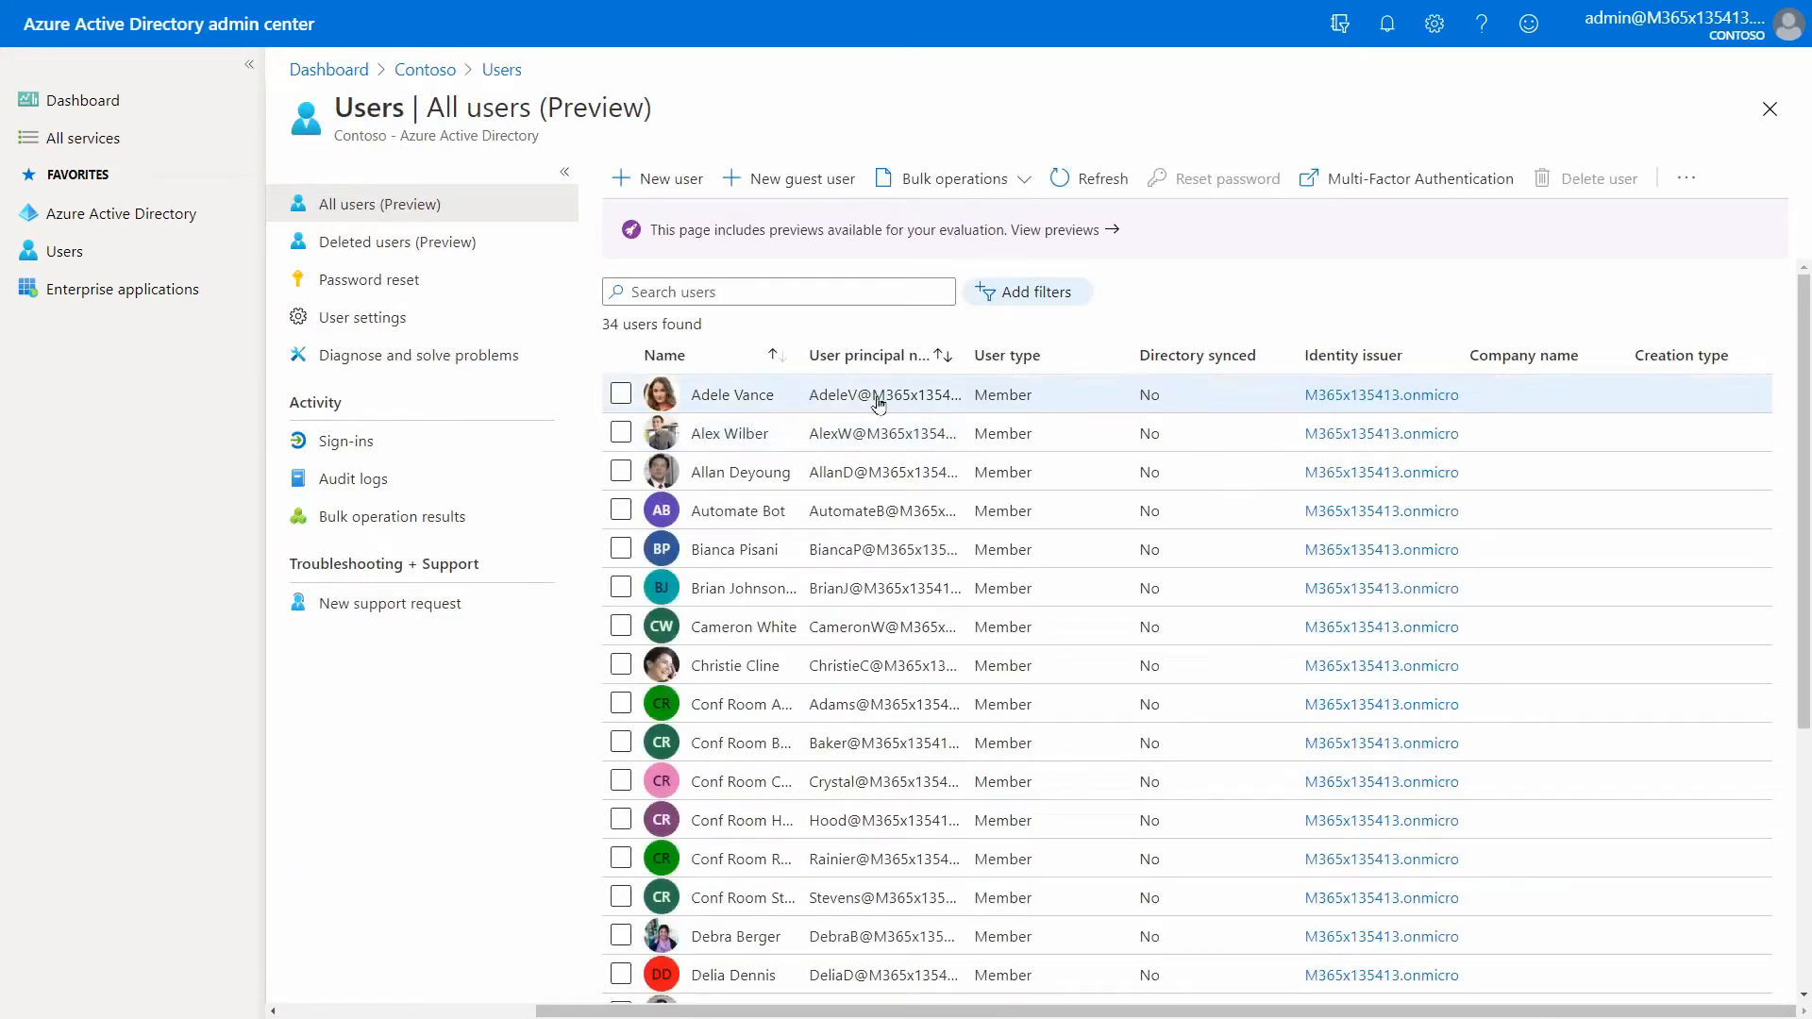
{"action": "left_click", "coordinate": [1025, 289]}
{"action": "left_click", "coordinate": [1000, 387]}
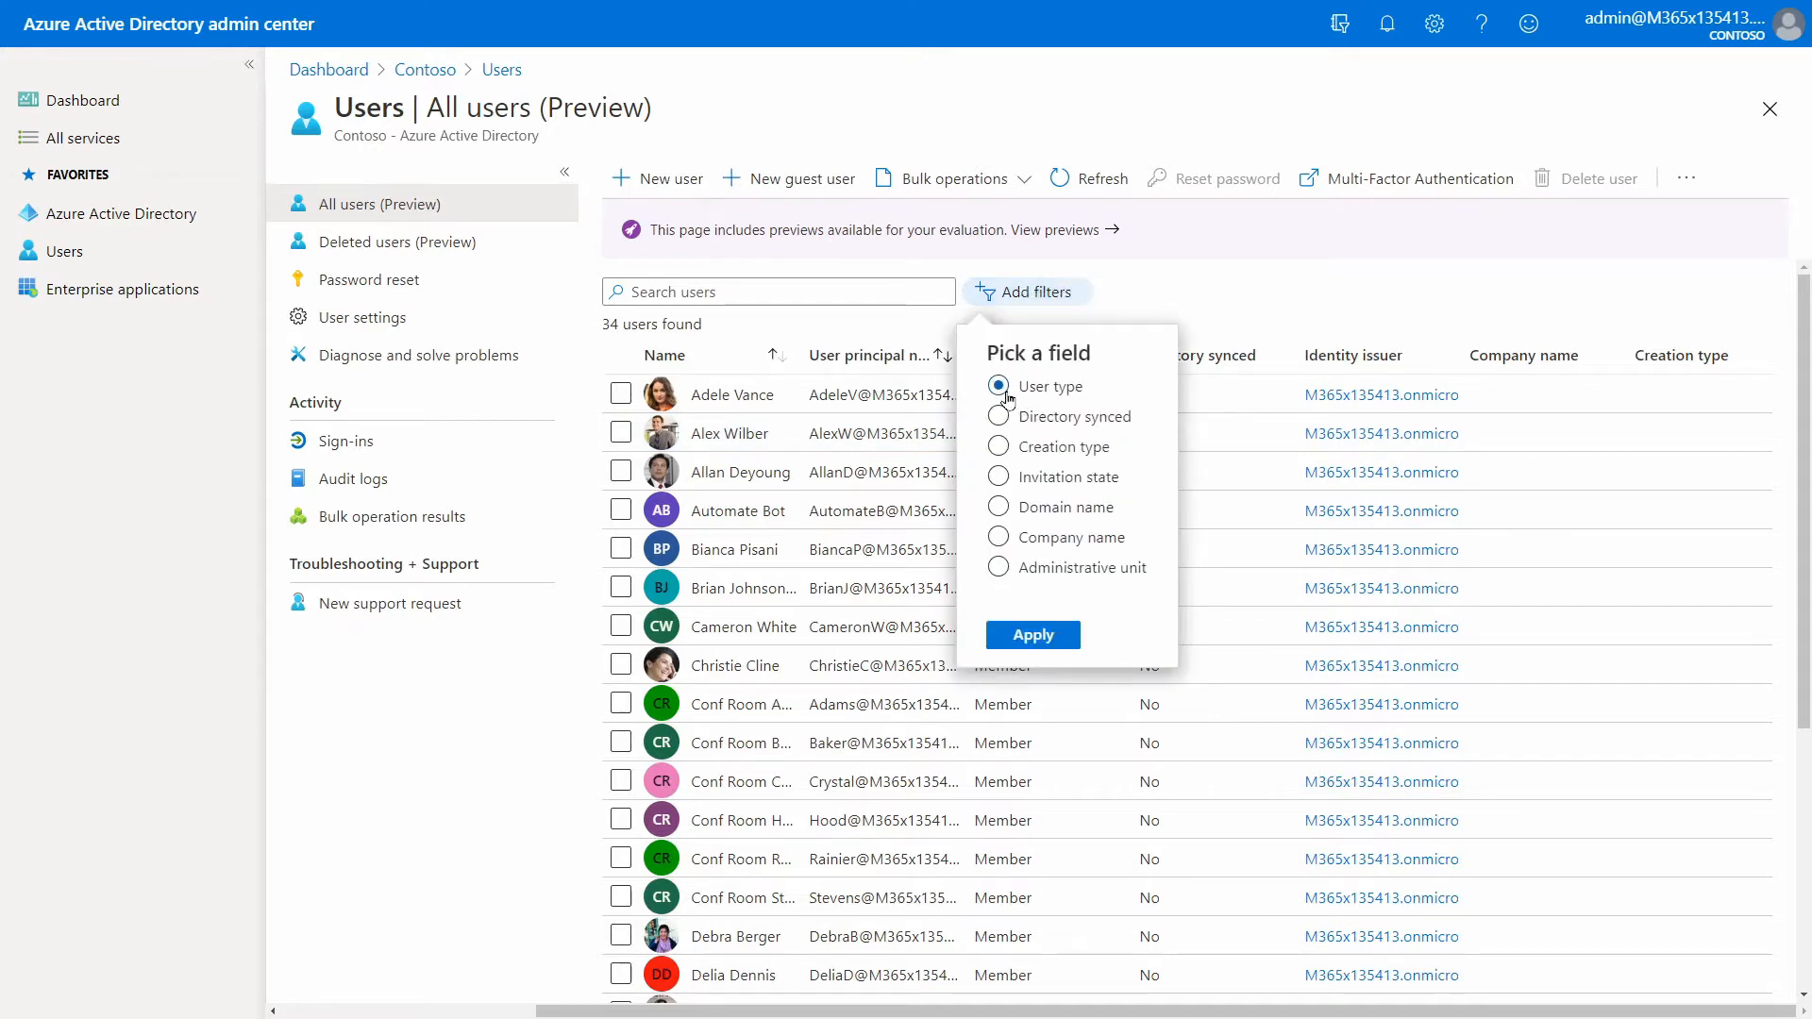
{"action": "left_click", "coordinate": [1032, 632]}
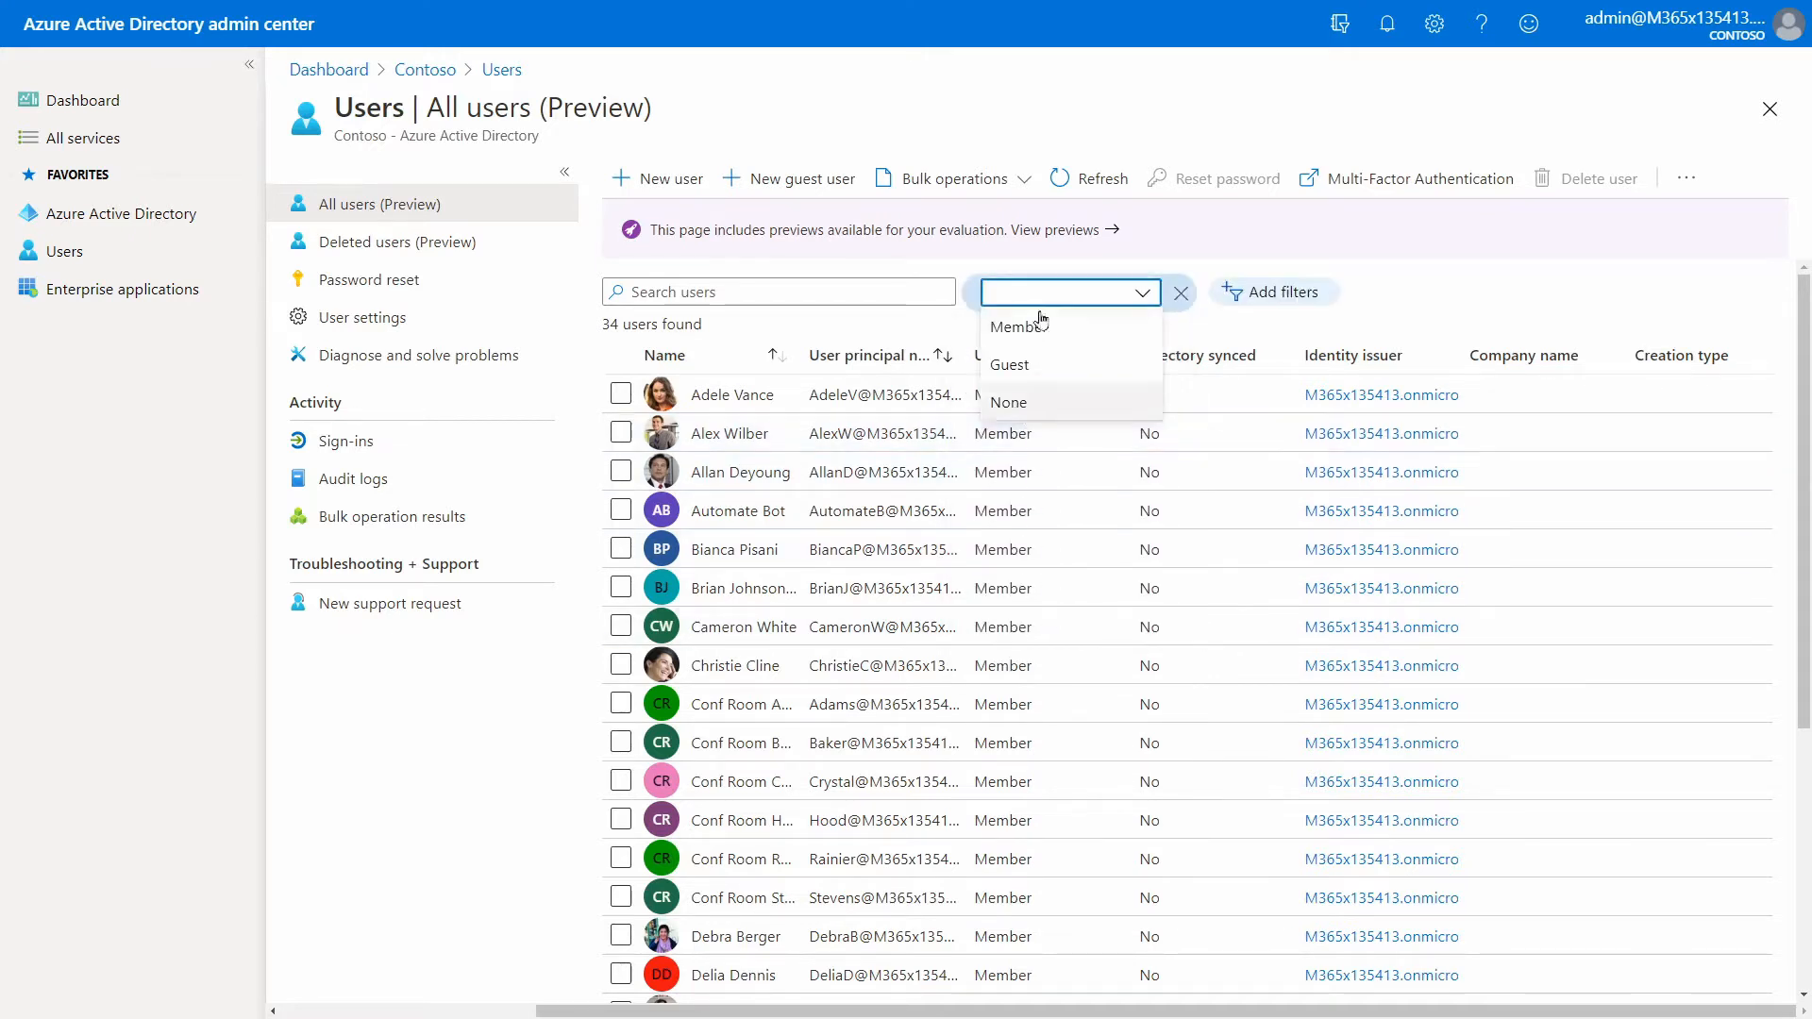
{"action": "left_click", "coordinate": [1011, 364]}
{"action": "left_click", "coordinate": [1240, 300]}
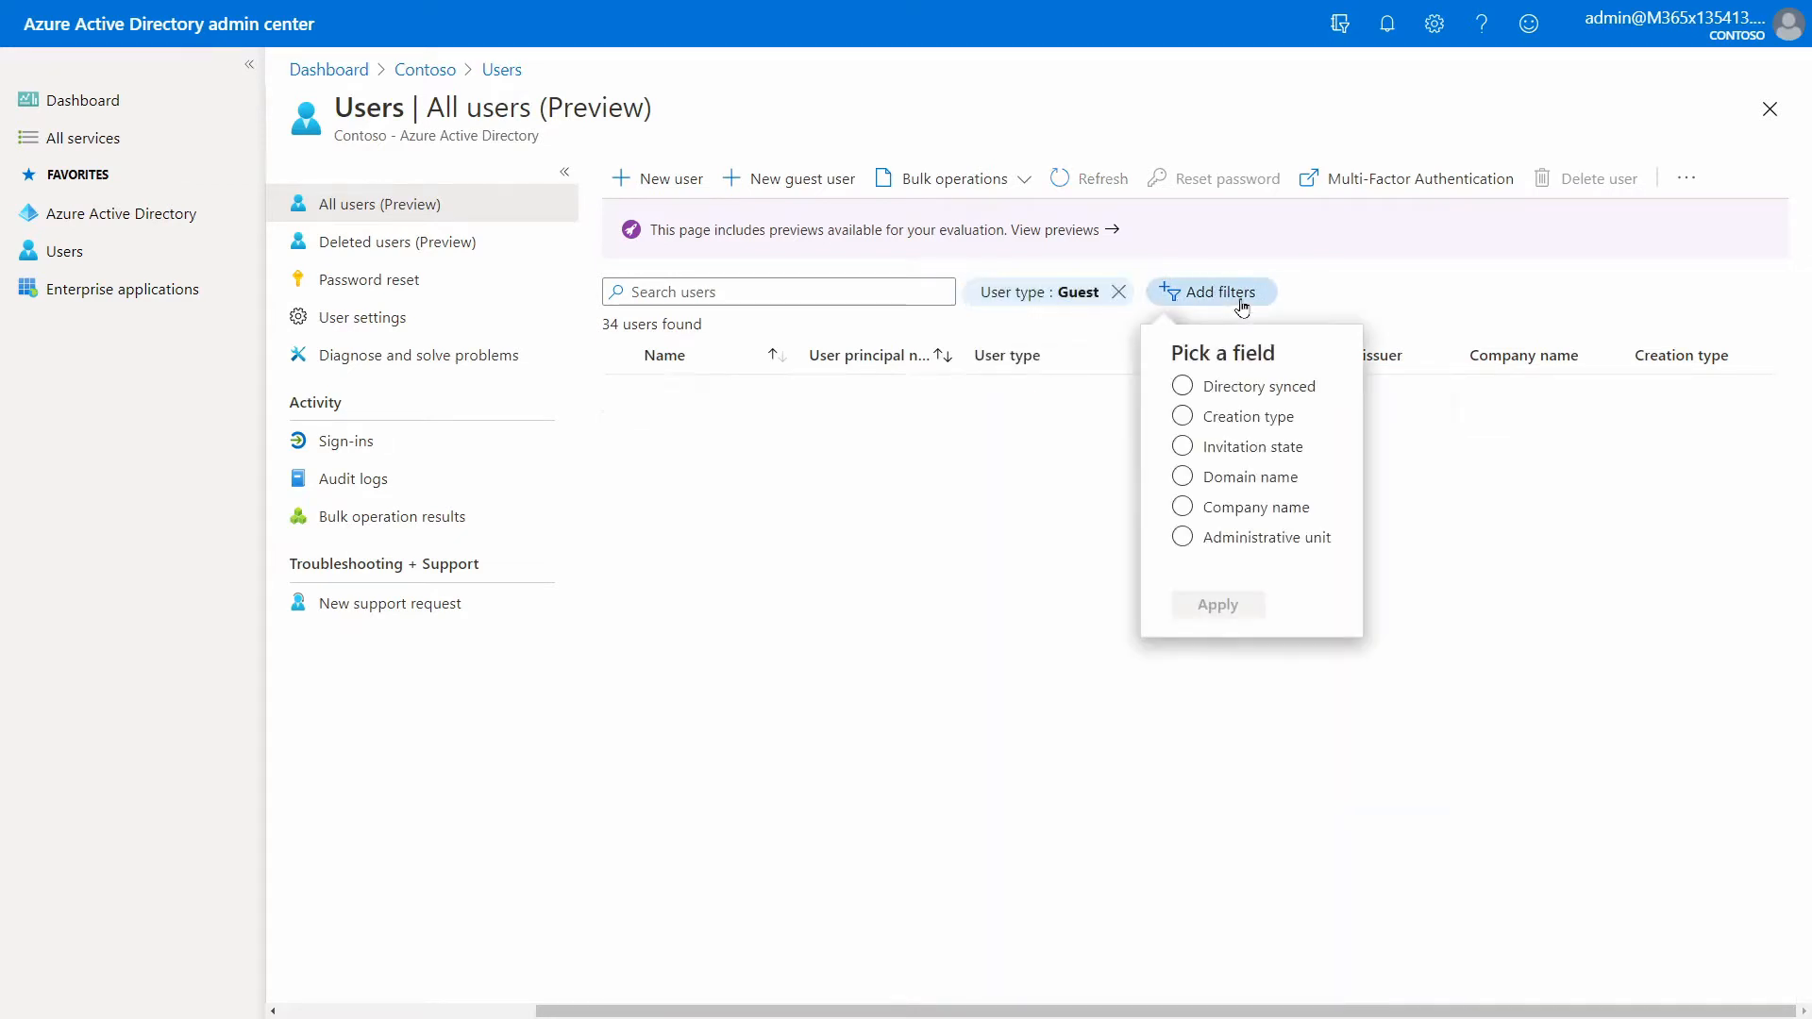
{"action": "left_click", "coordinate": [683, 459]}
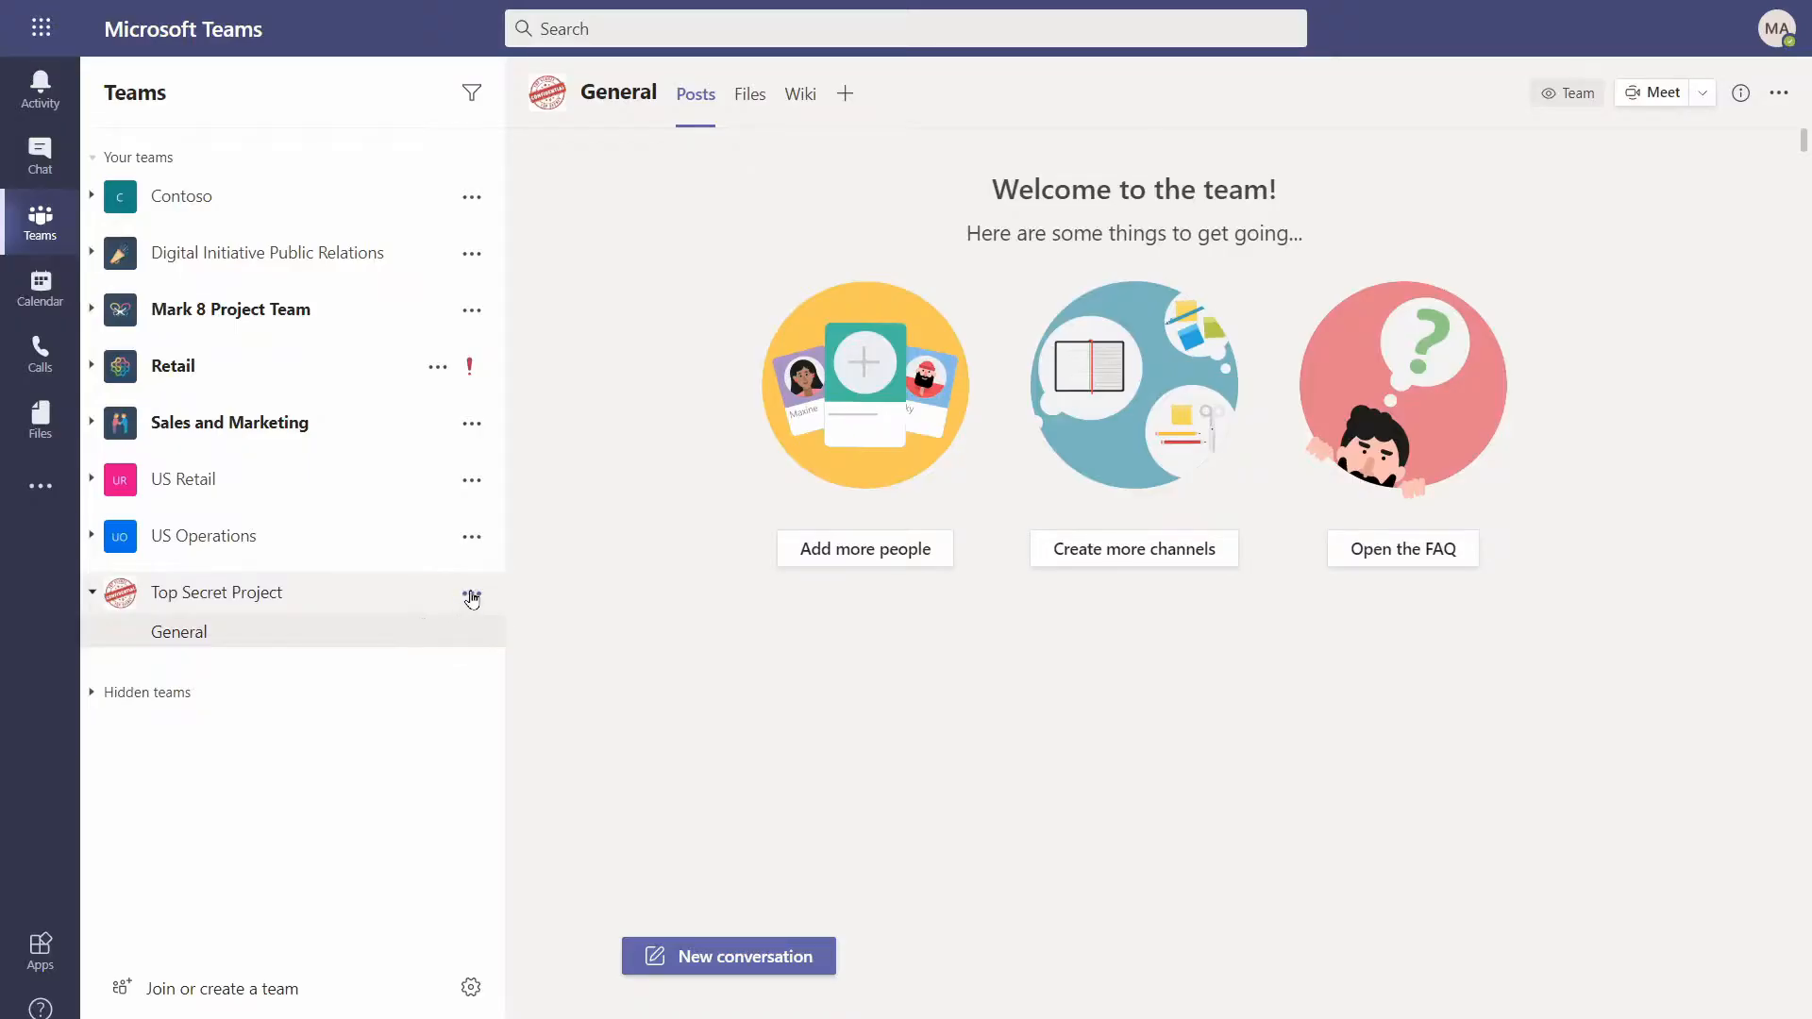
Switch to Microsoft Teams and add the external person's e-mail address as a guest member of the Top Secret Project team.
{"action": "left_click", "coordinate": [472, 597]}
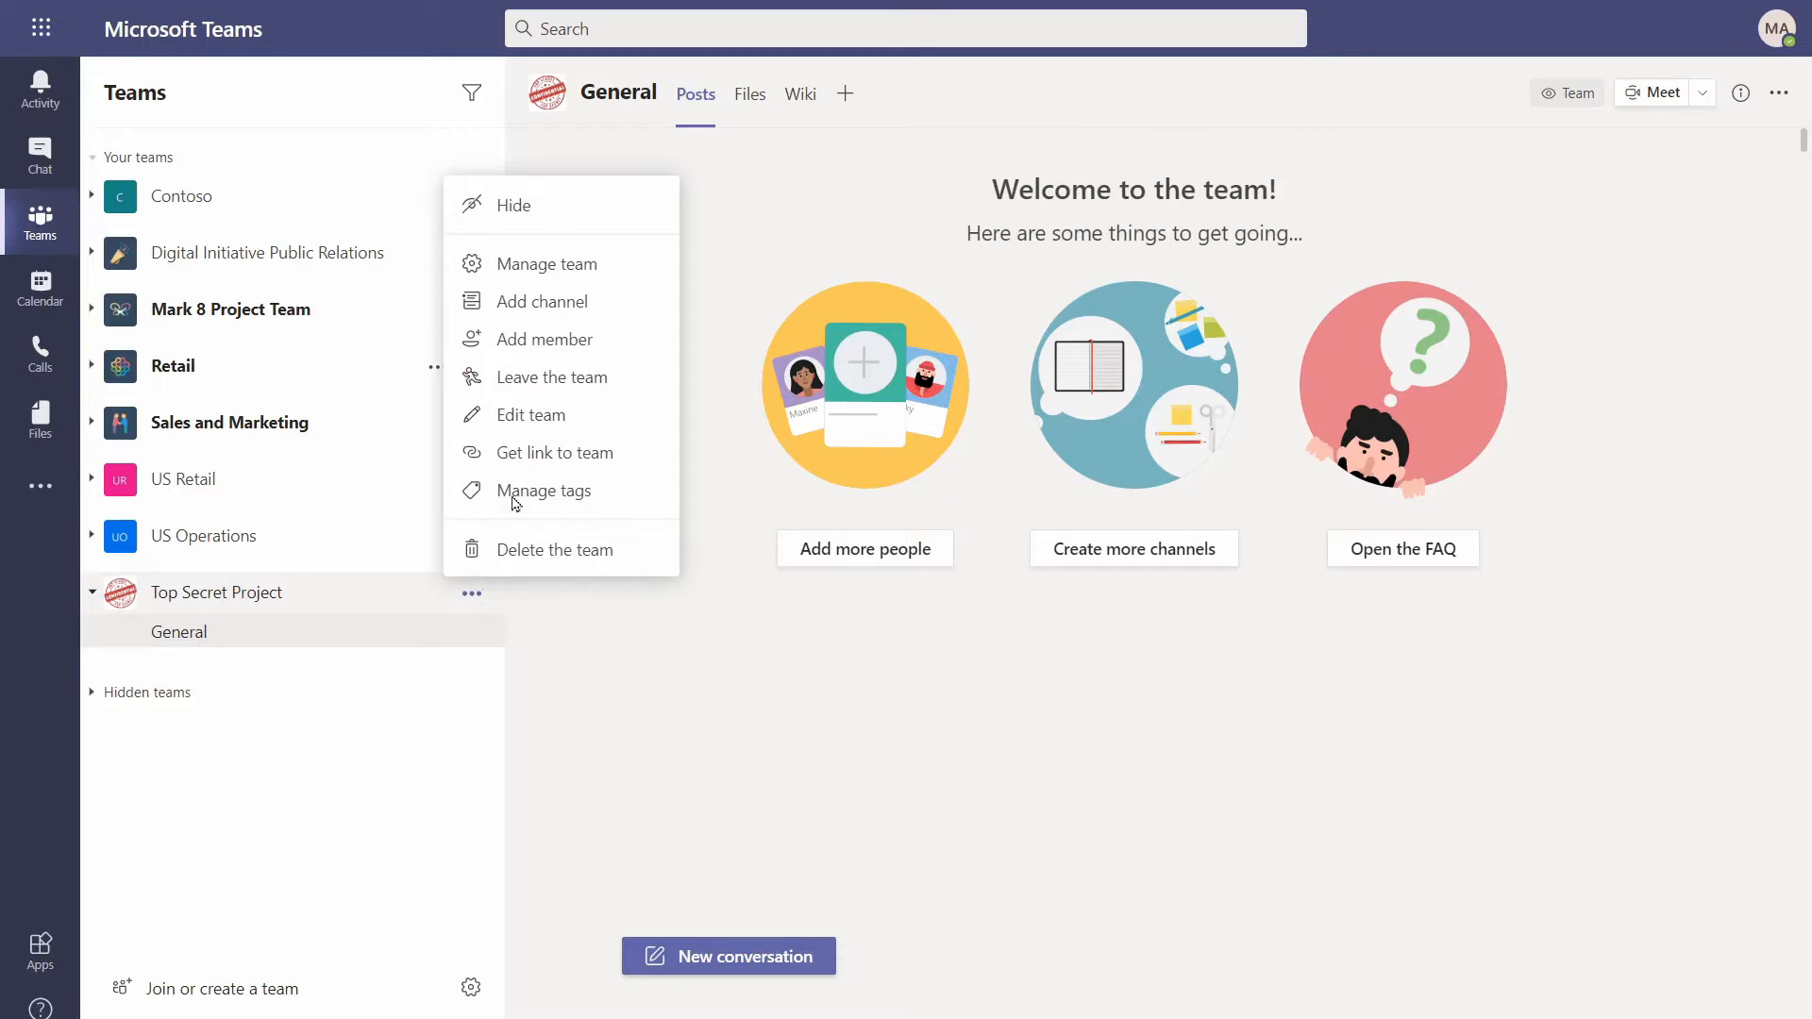
{"action": "left_click", "coordinate": [519, 339]}
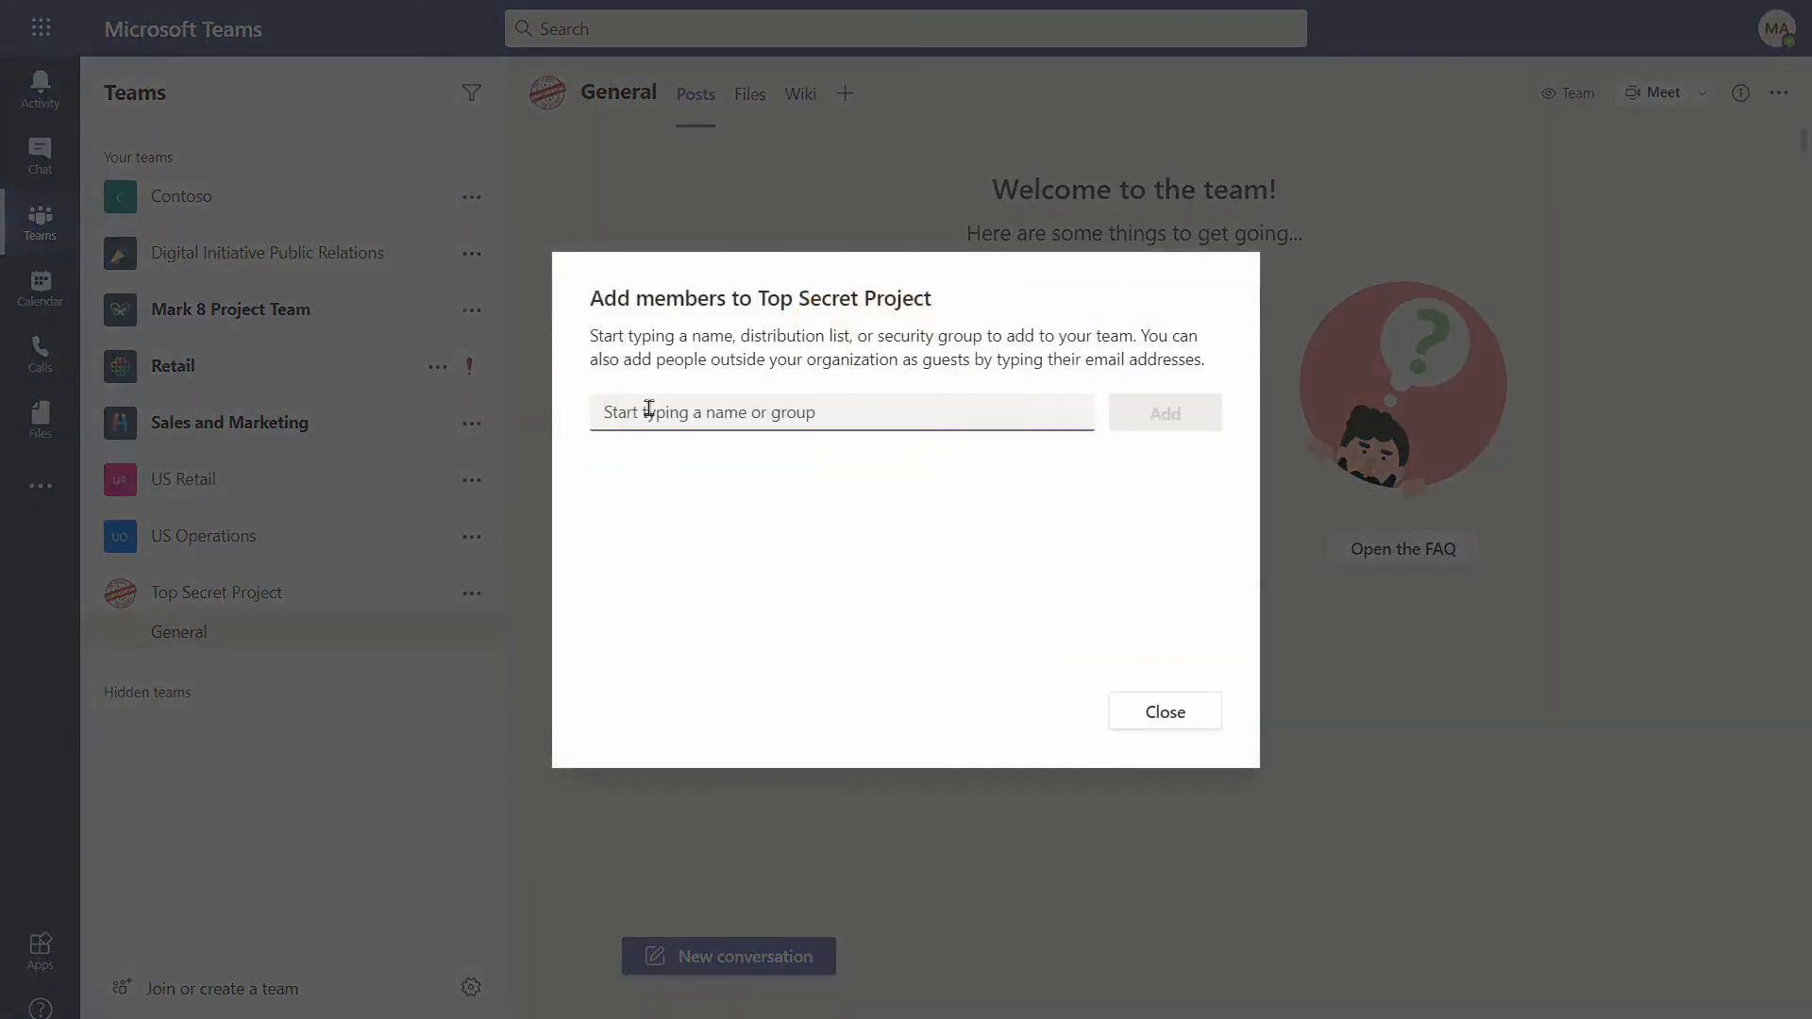
{"action": "key", "text": "ctrl+v"}
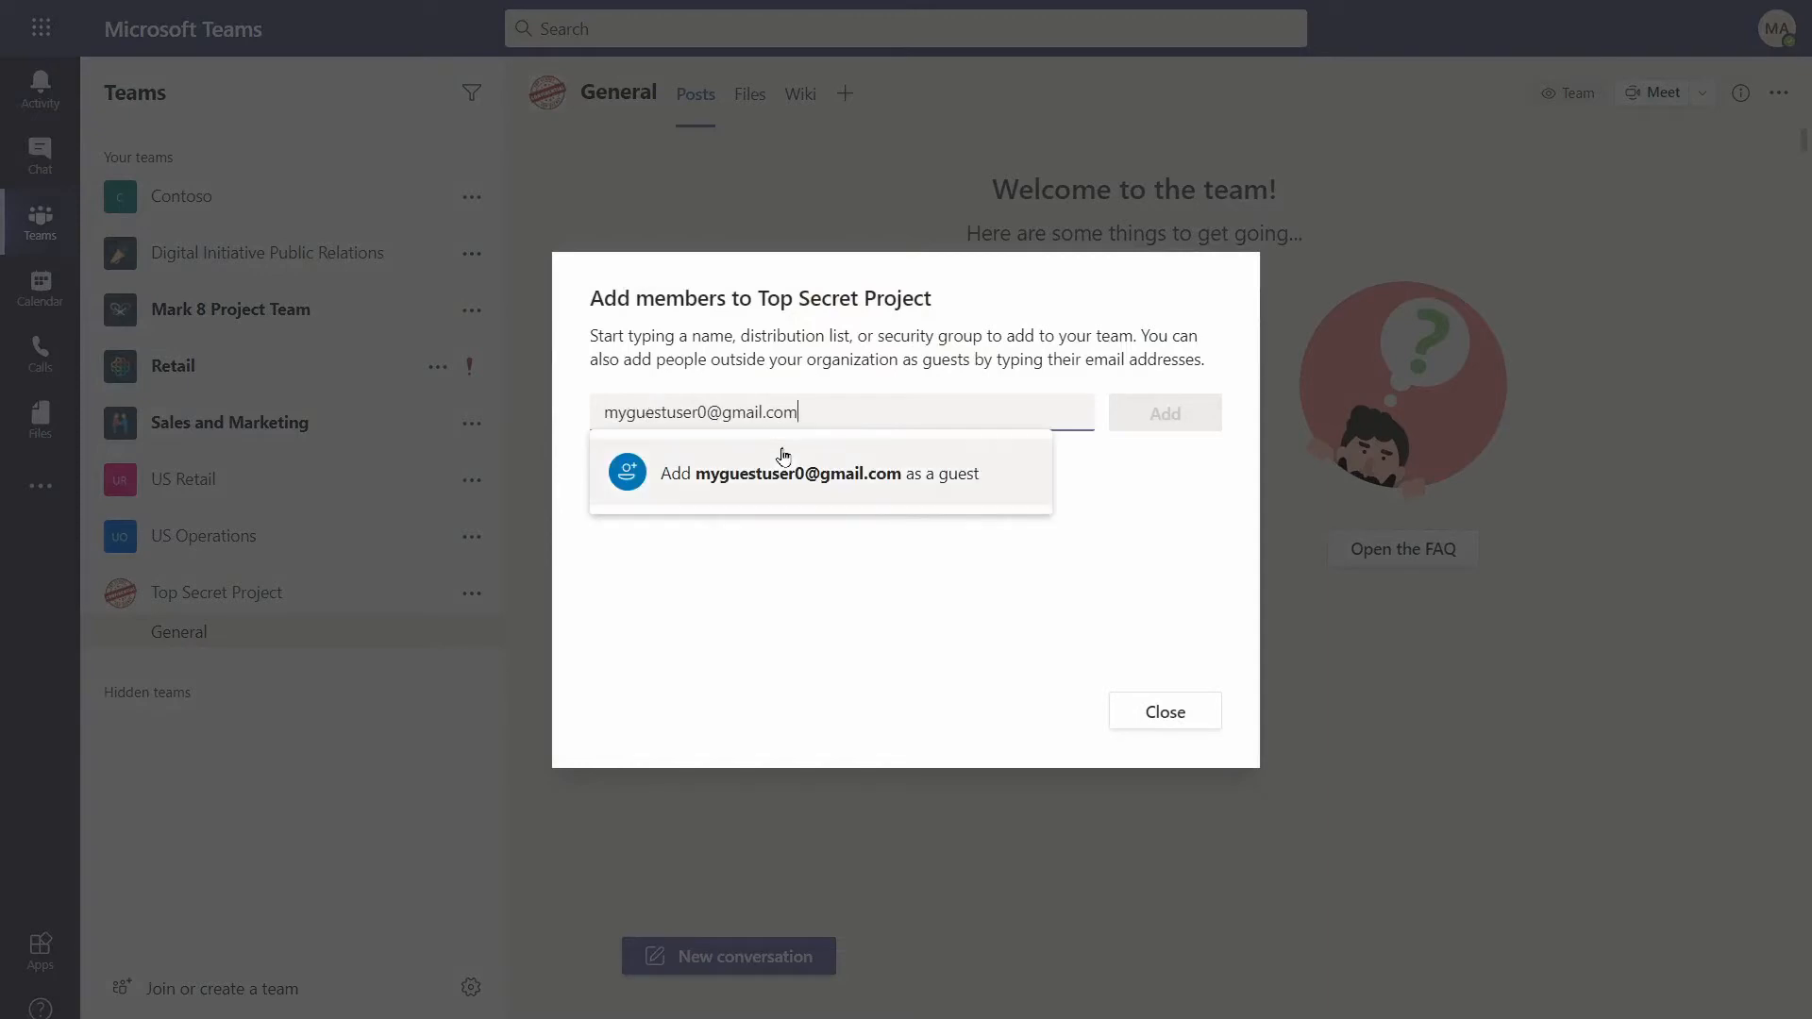
{"action": "left_click", "coordinate": [691, 491]}
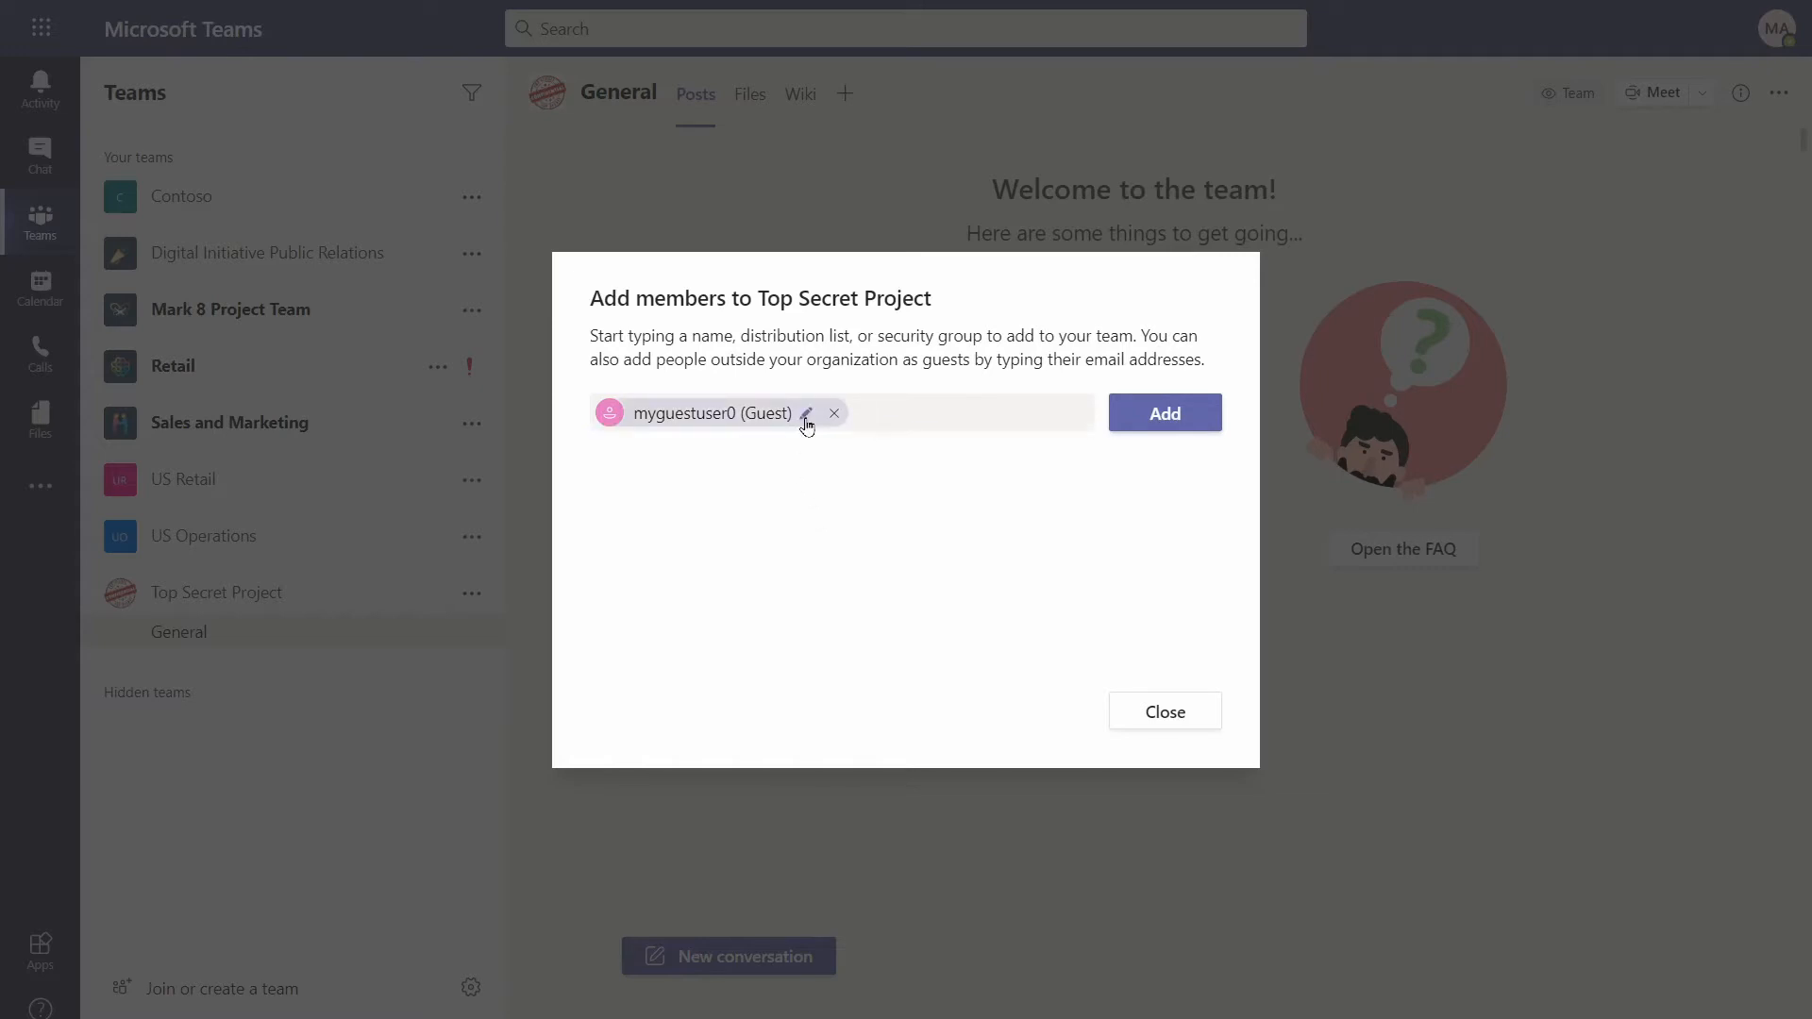
{"action": "left_click", "coordinate": [806, 415]}
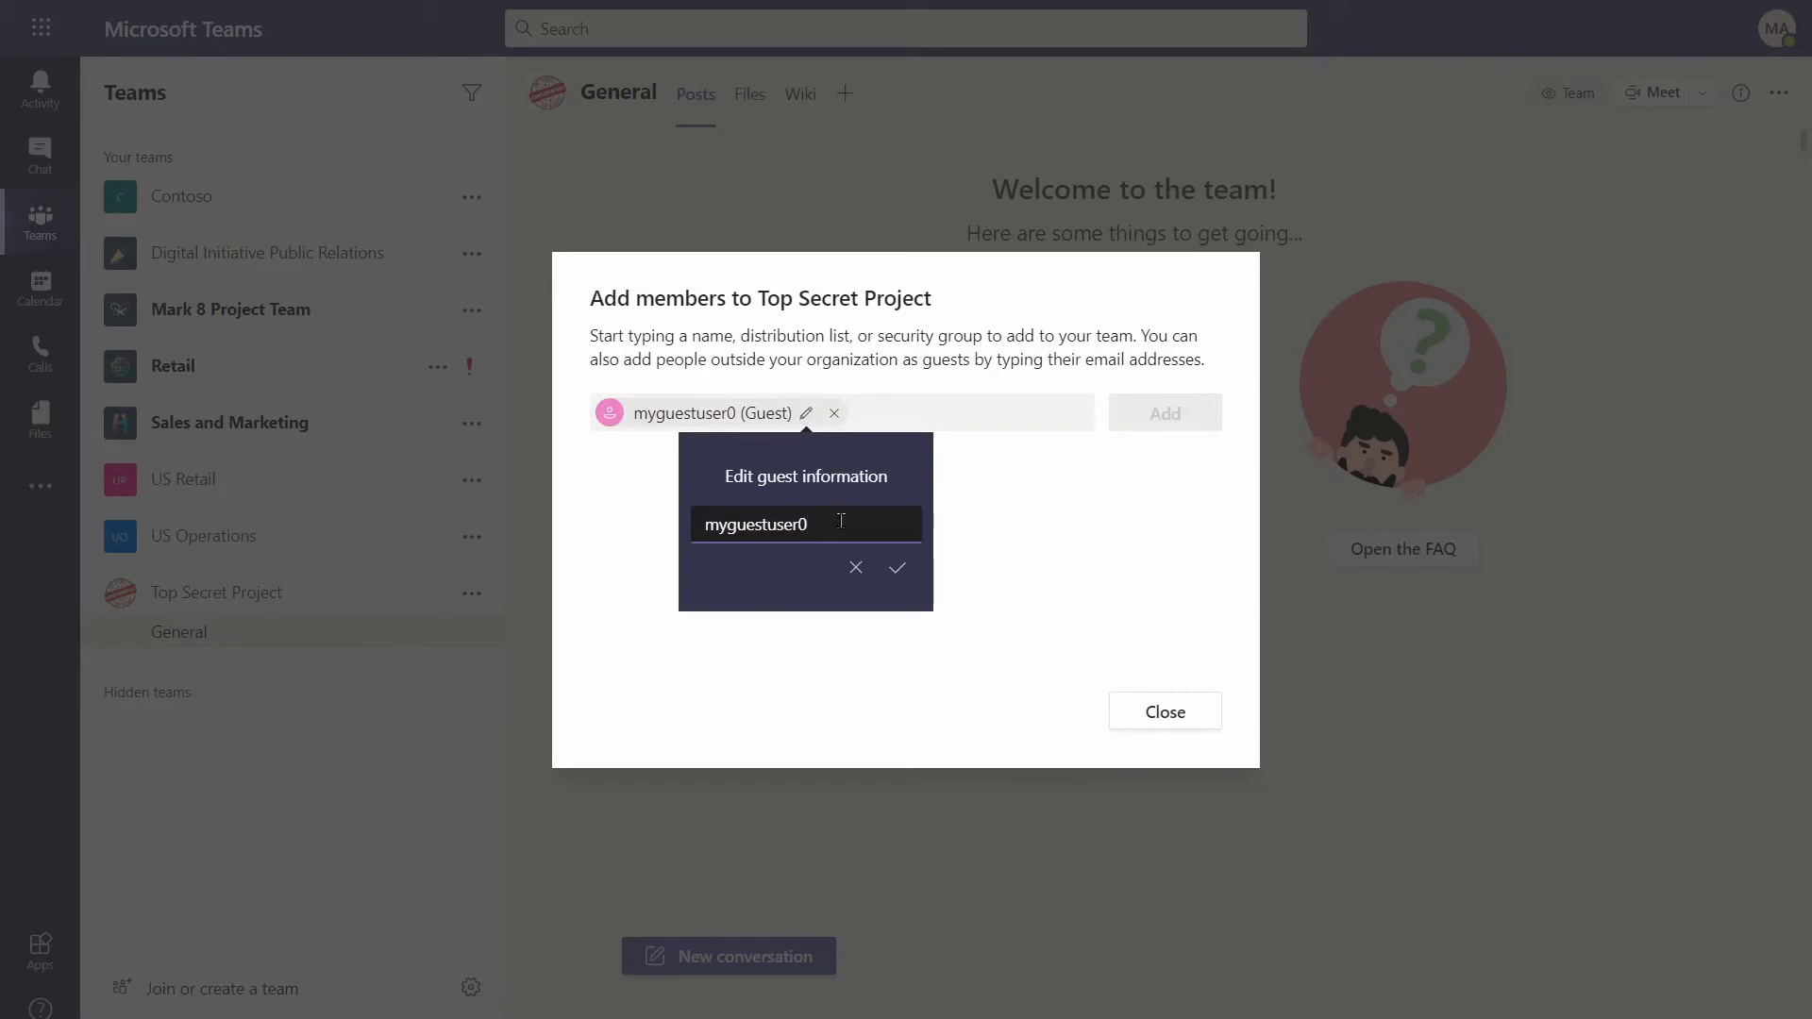
{"action": "left_click", "coordinate": [858, 568]}
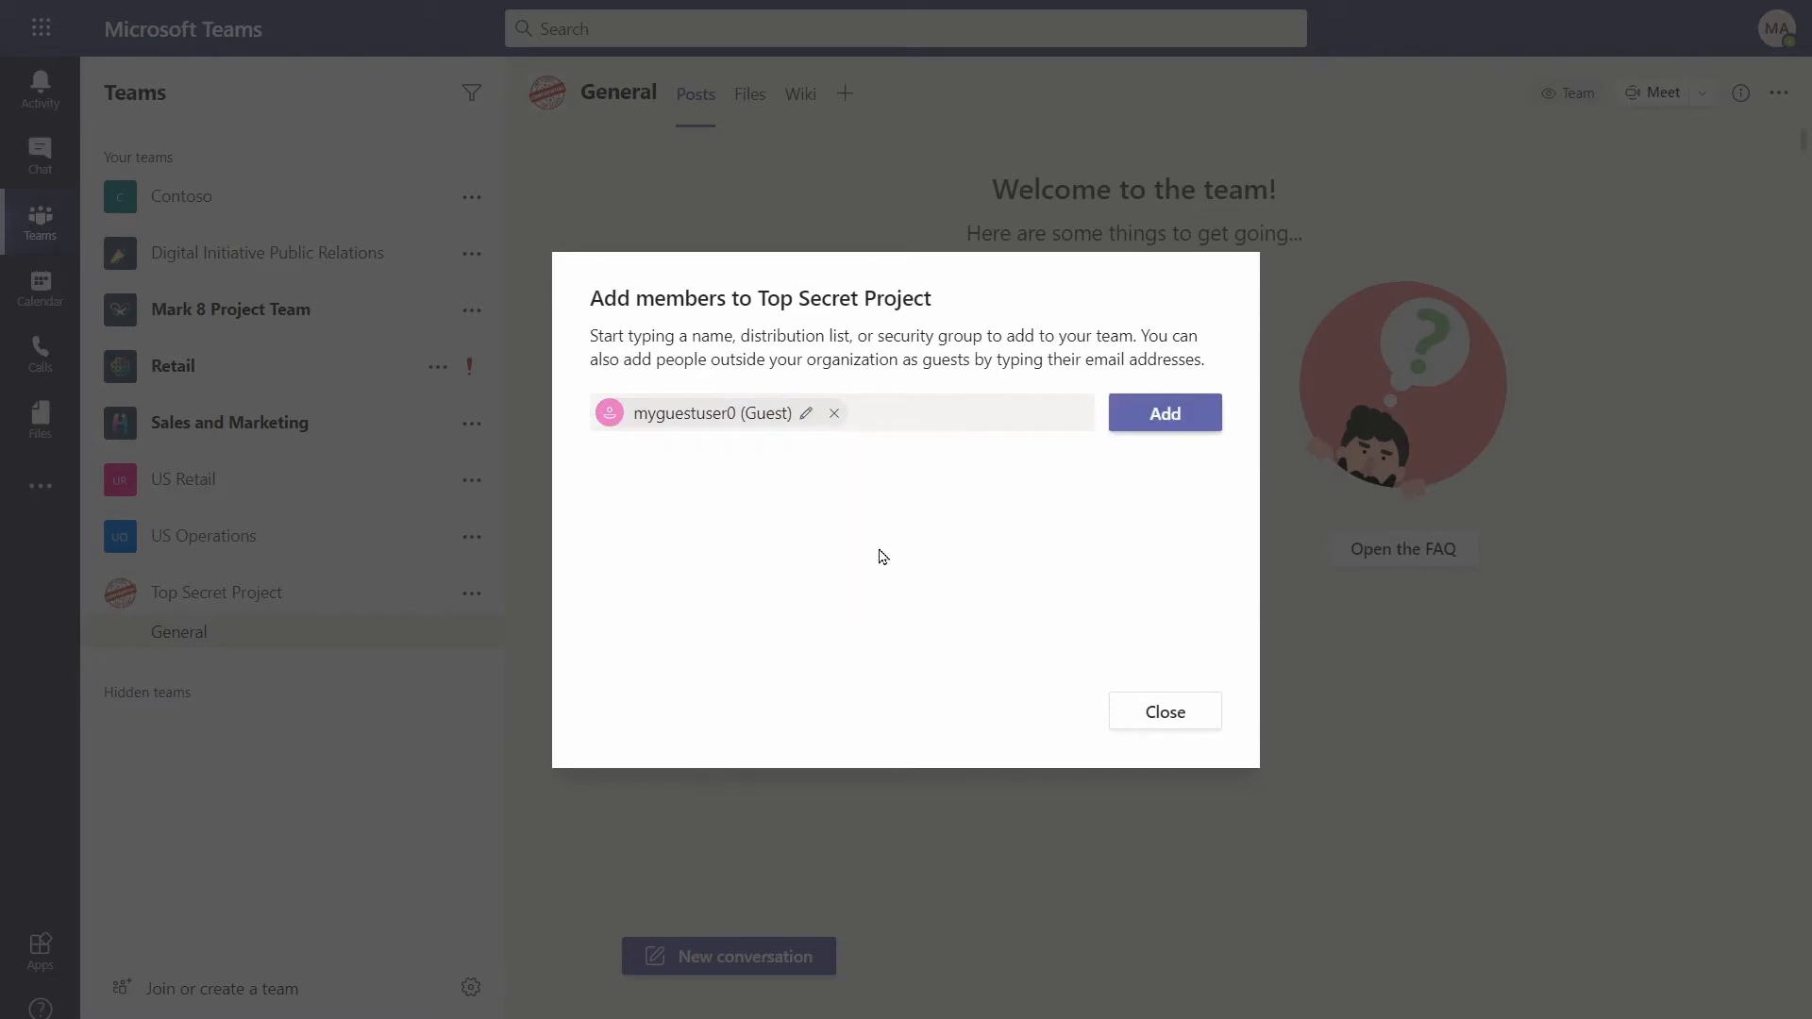
{"action": "left_click", "coordinate": [1179, 415]}
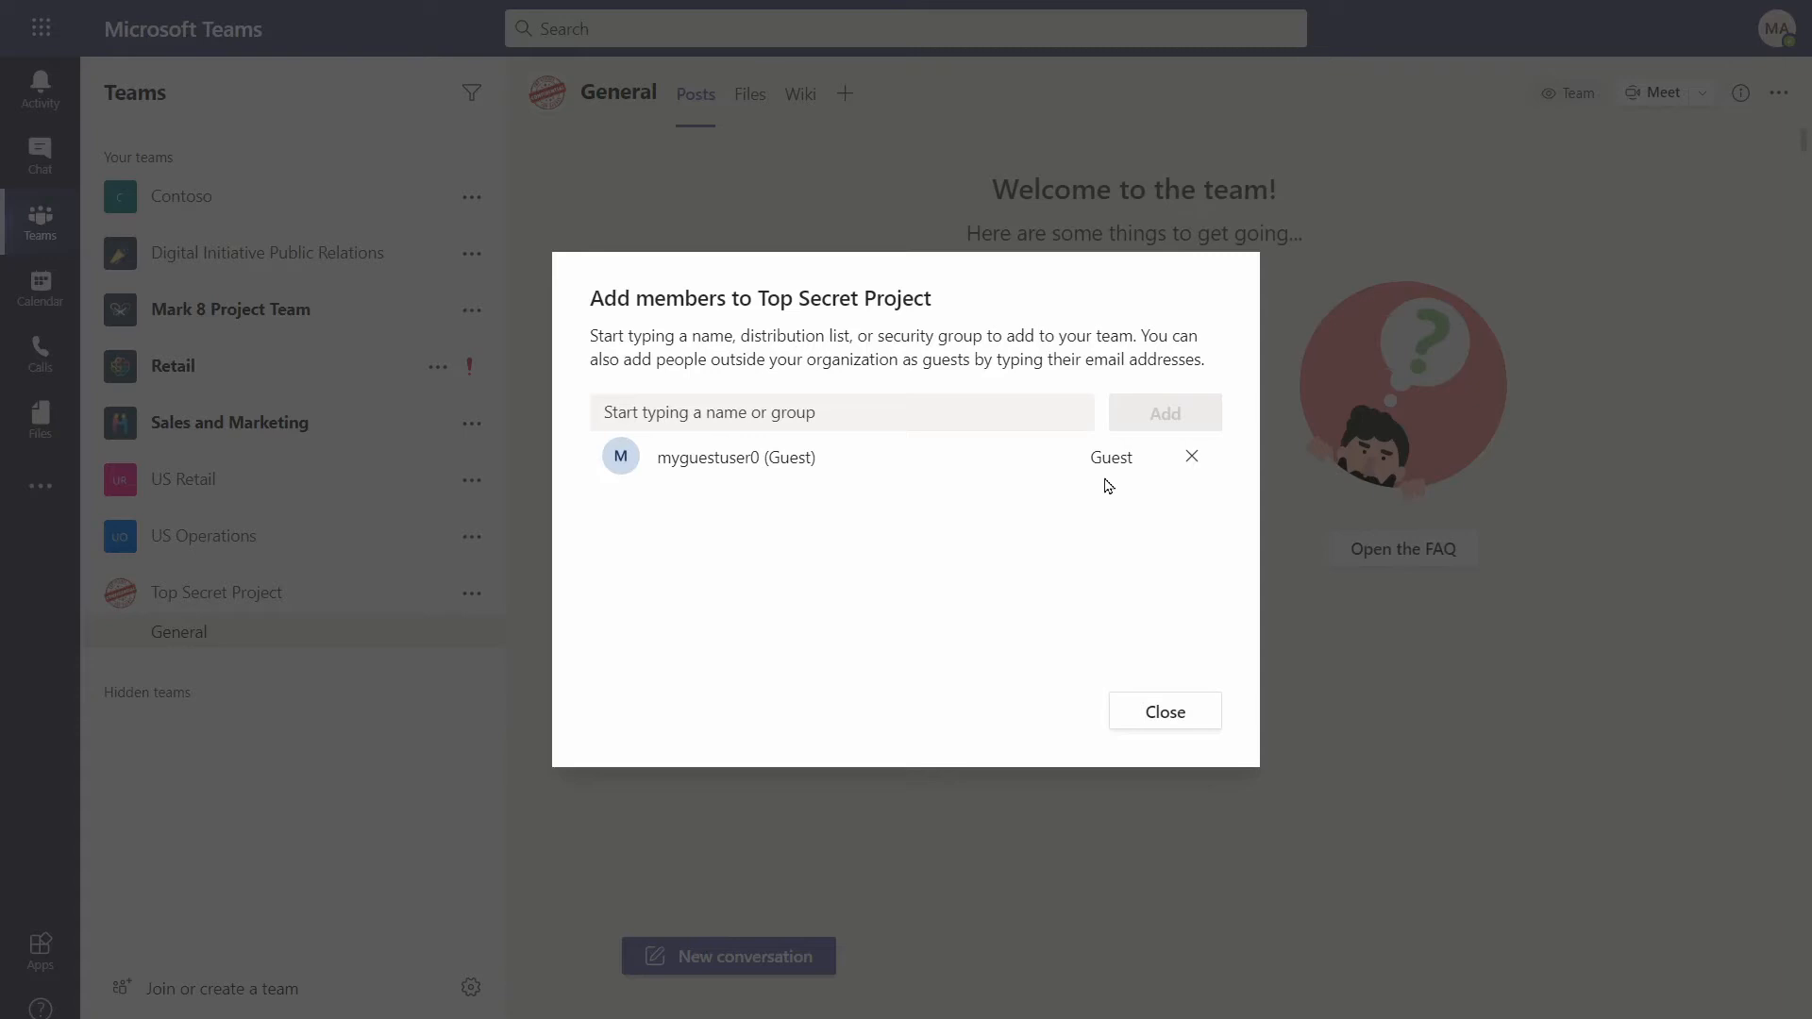
{"action": "left_click", "coordinate": [1168, 715]}
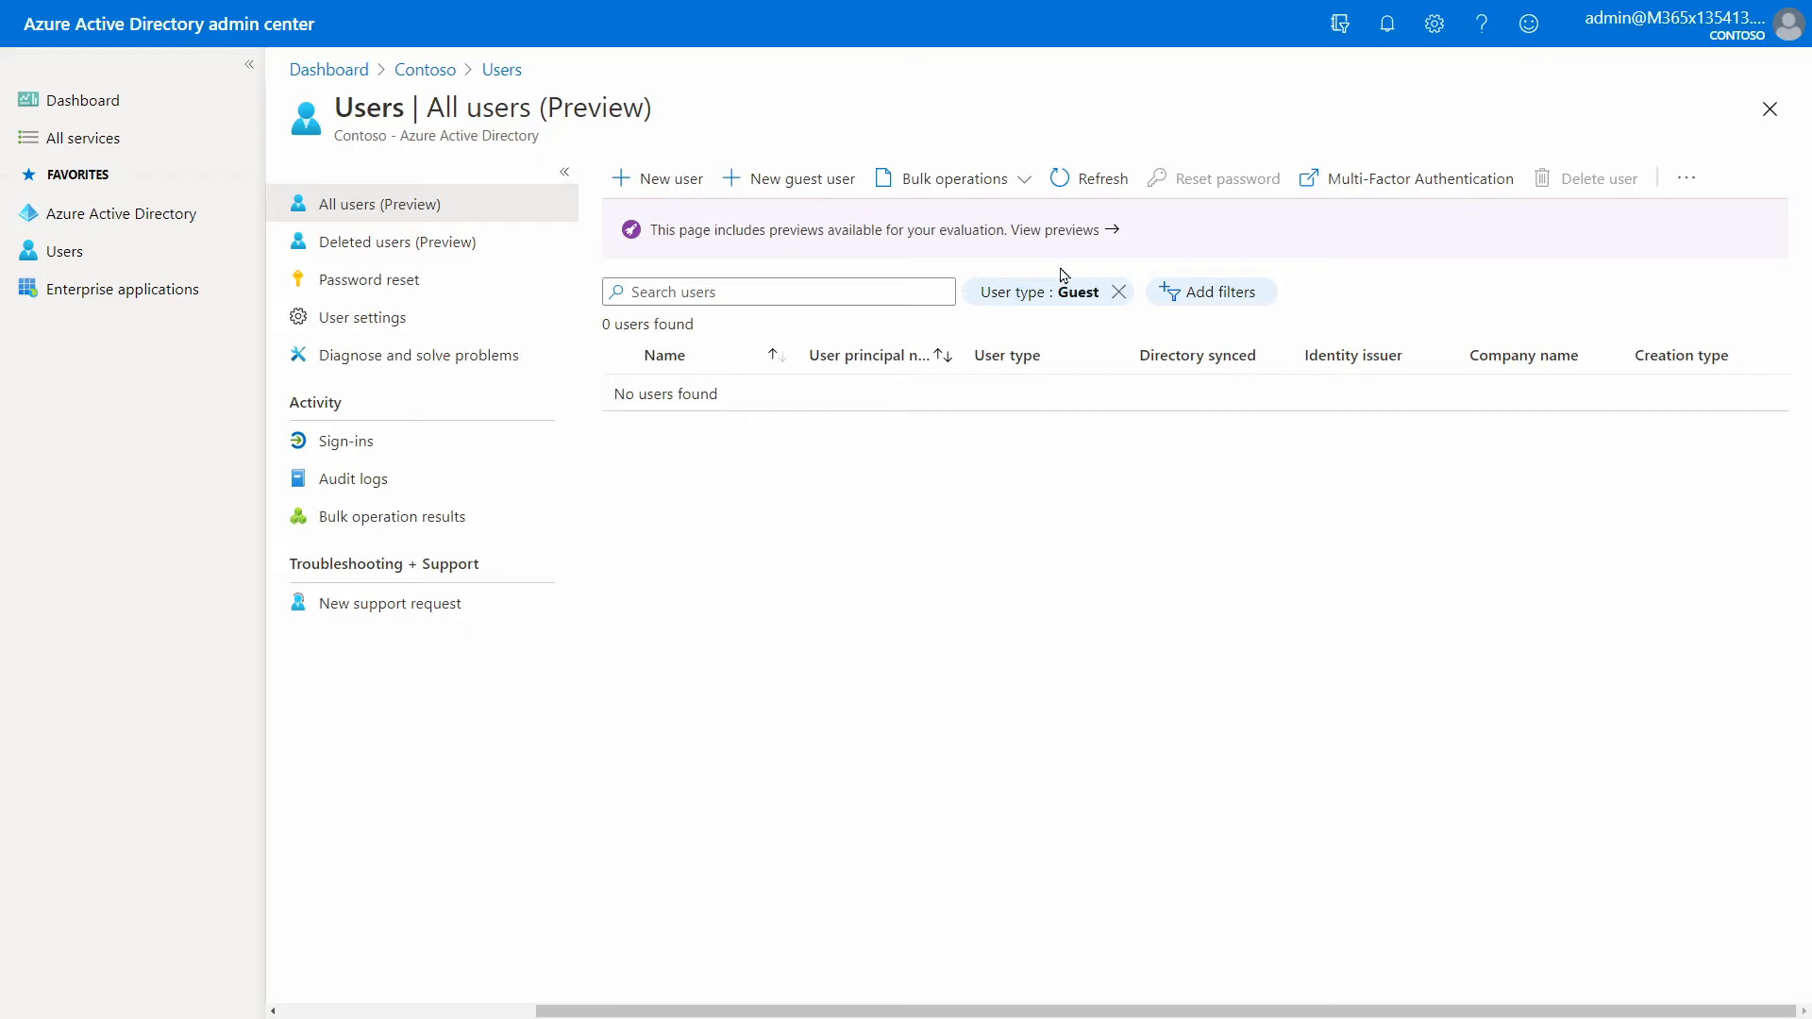
Switch to the Azure Active Directory admin center, refresh the guest-filtered user list and examine the new guest's profile.
{"action": "left_click", "coordinate": [1092, 179]}
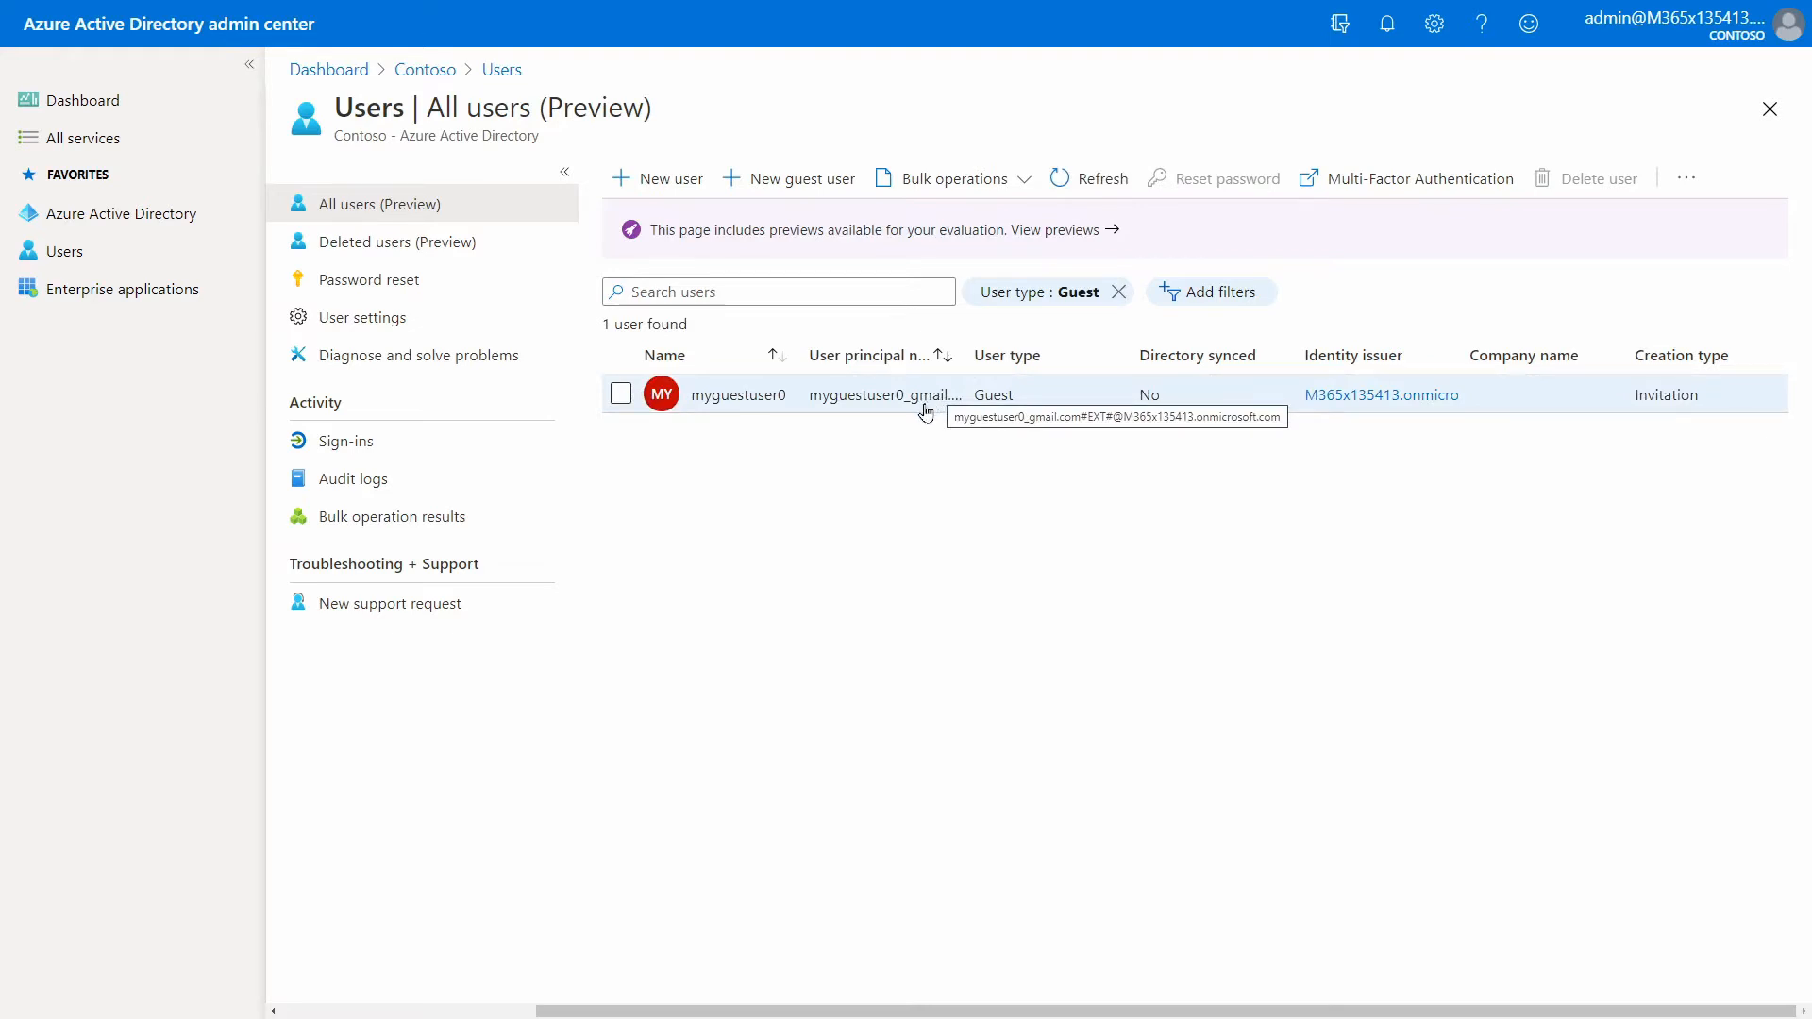
{"action": "left_click", "coordinate": [744, 398]}
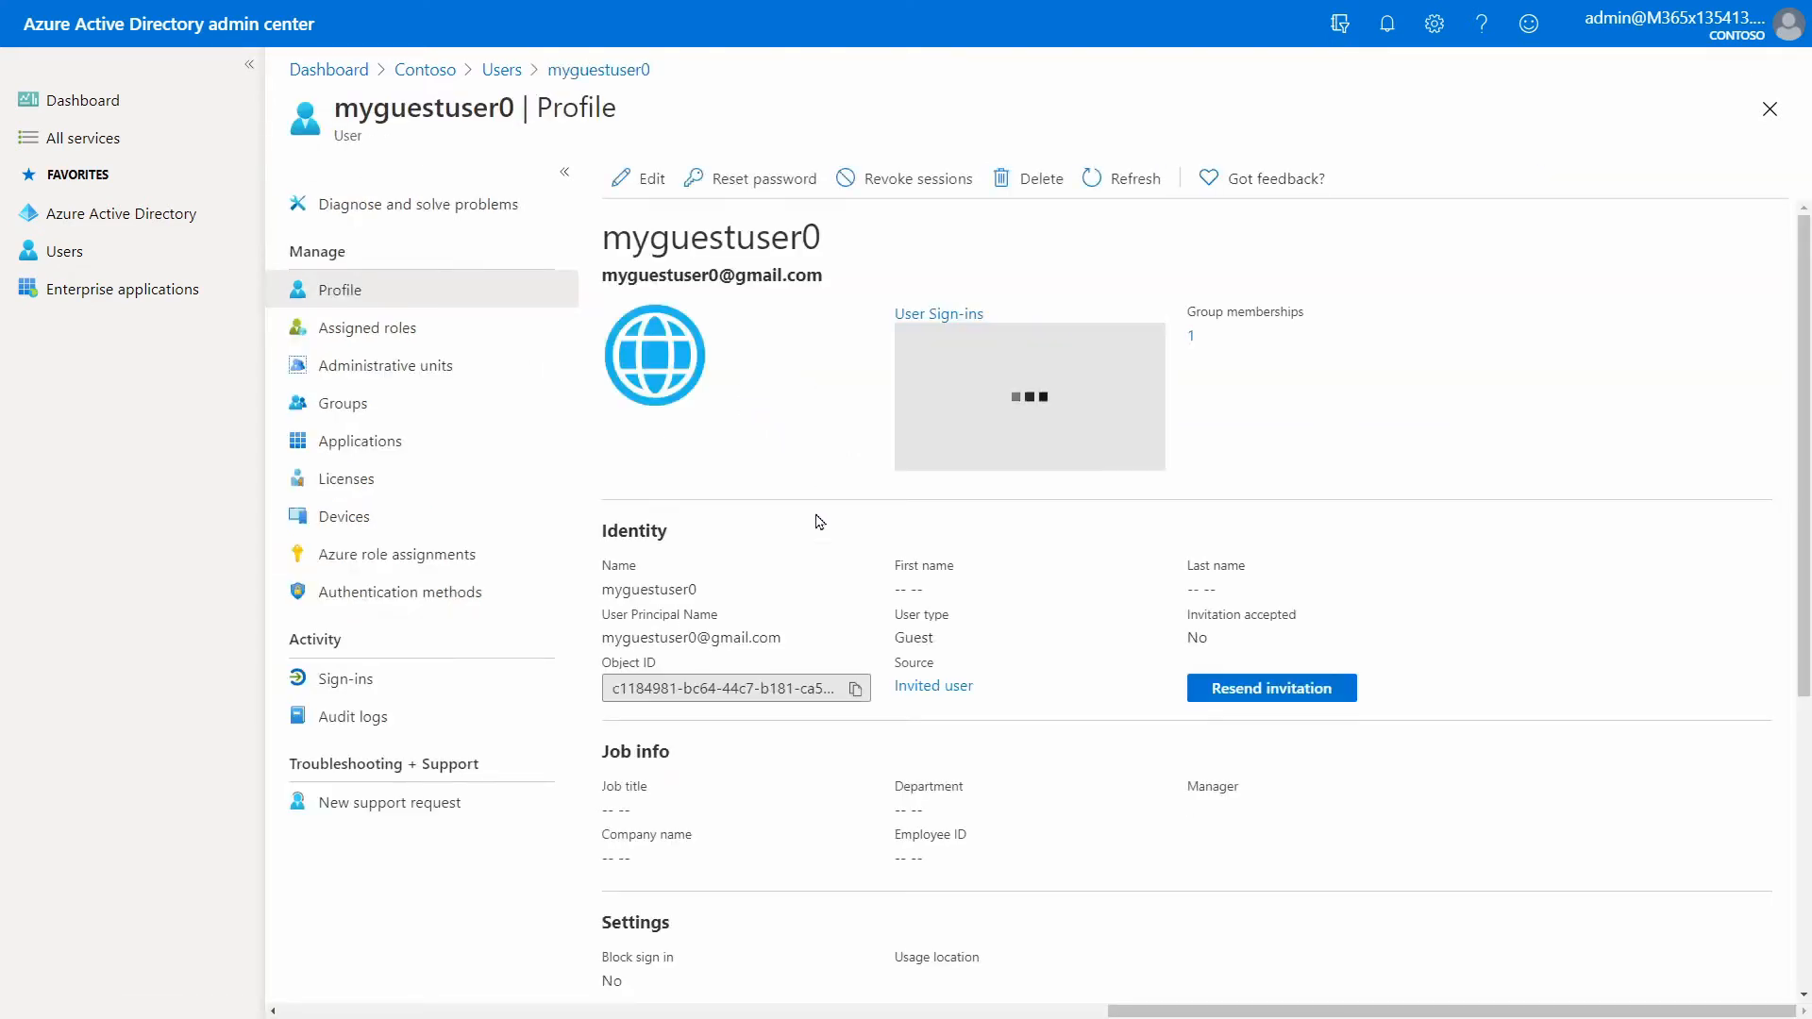
{"action": "scroll", "coordinate": [824, 538], "scroll_direction": "down", "scroll_amount": 1}
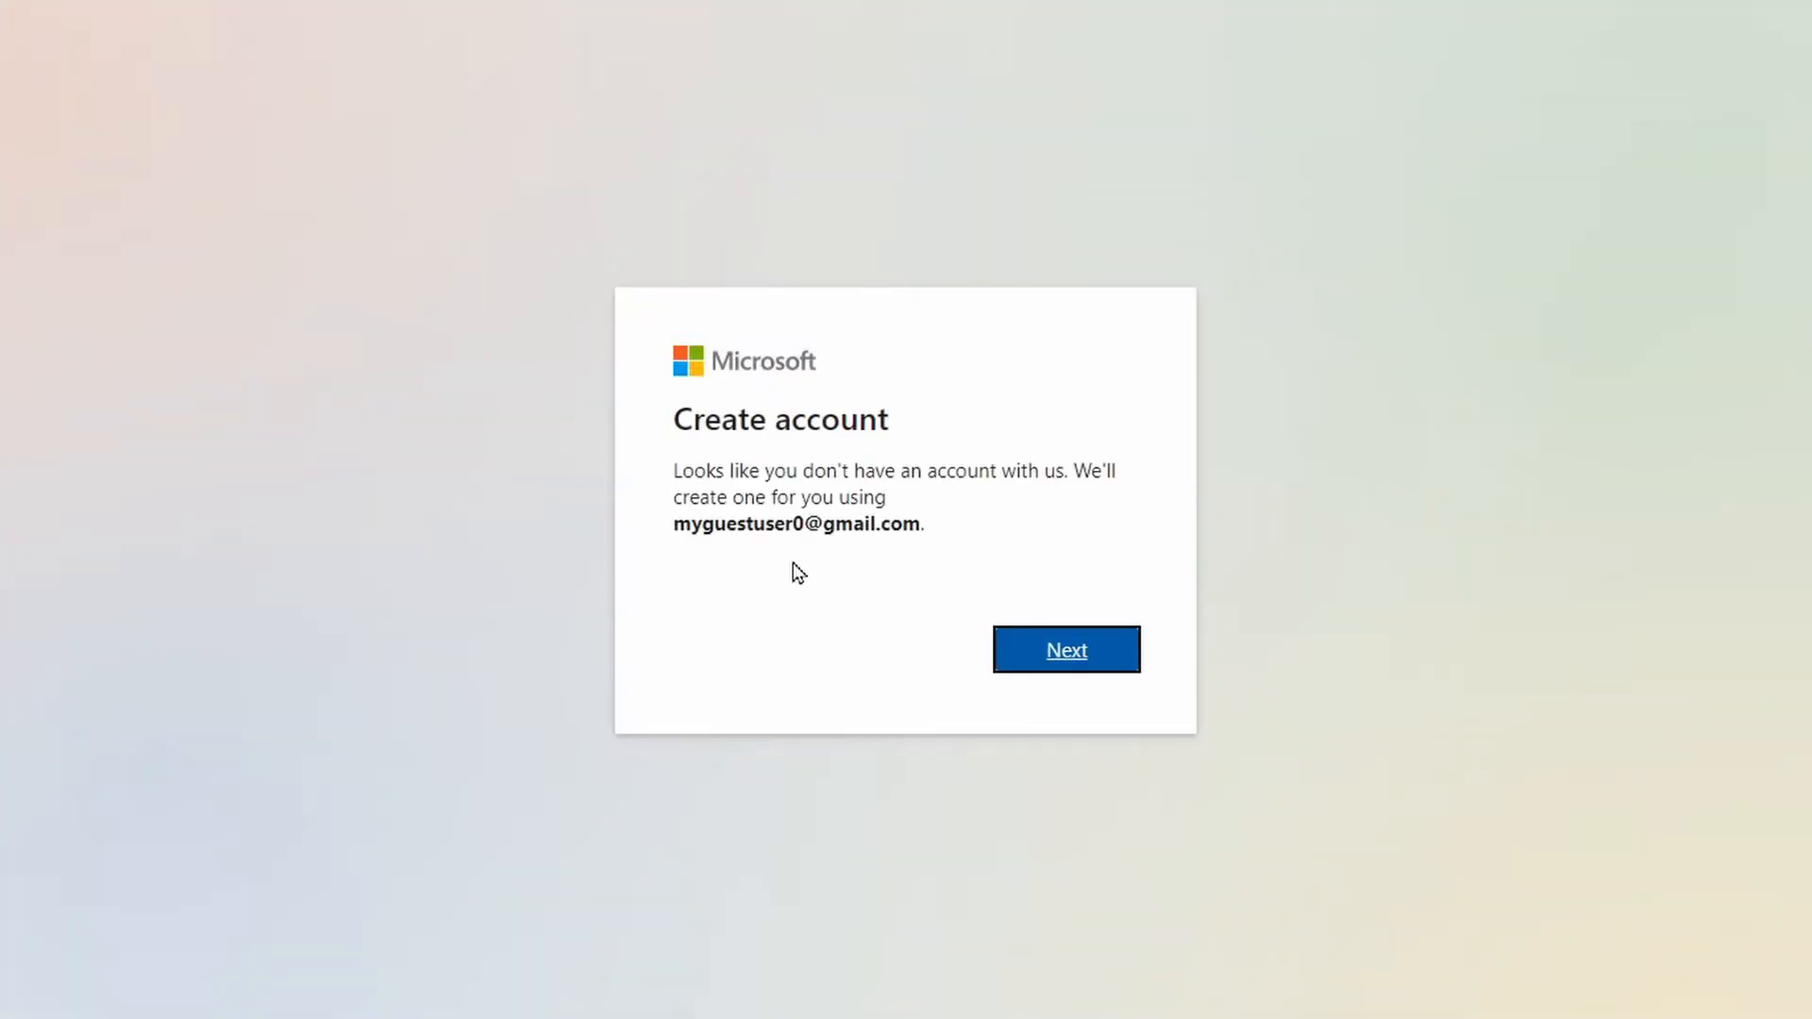
Start creating the guest's Microsoft account and enter a new account password.
{"action": "key", "text": "Return"}
{"action": "type", "text": "•••••••••••"}
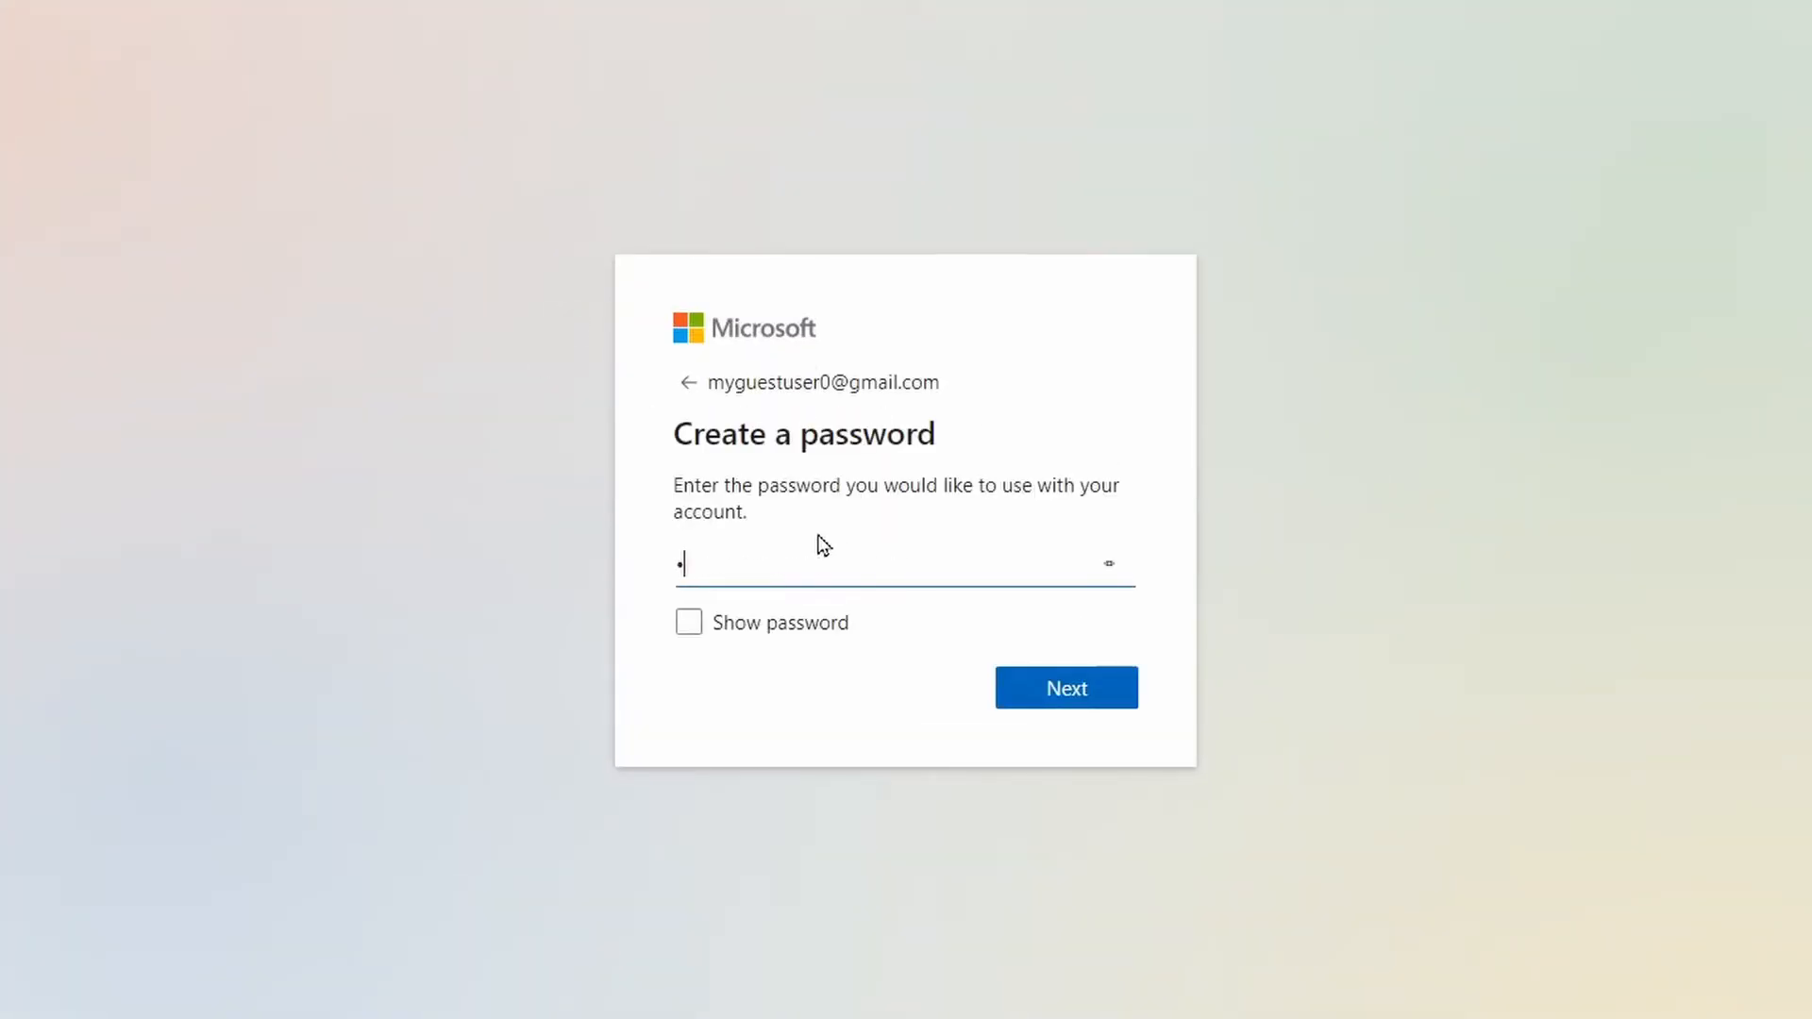
{"action": "left_click", "coordinate": [1117, 691]}
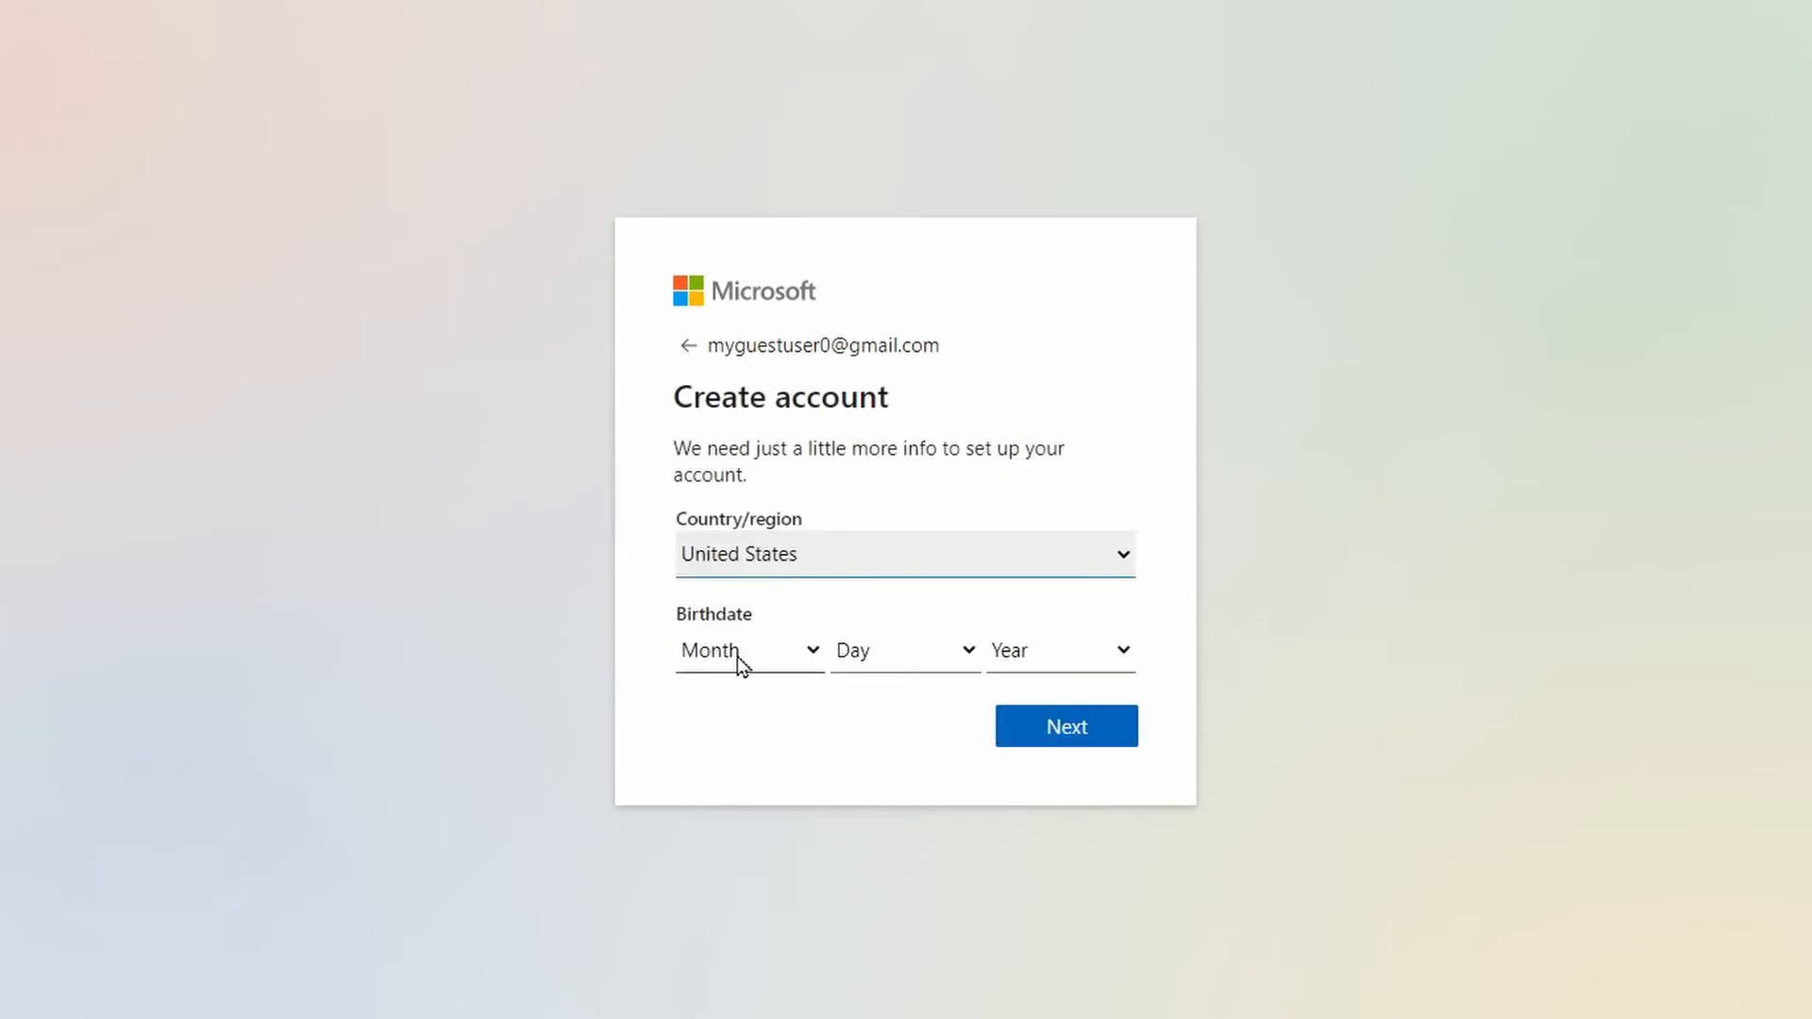
Fill in the guest's birthdate with United States as the country and submit the account details.
{"action": "left_click", "coordinate": [728, 655]}
{"action": "left_click", "coordinate": [715, 302]}
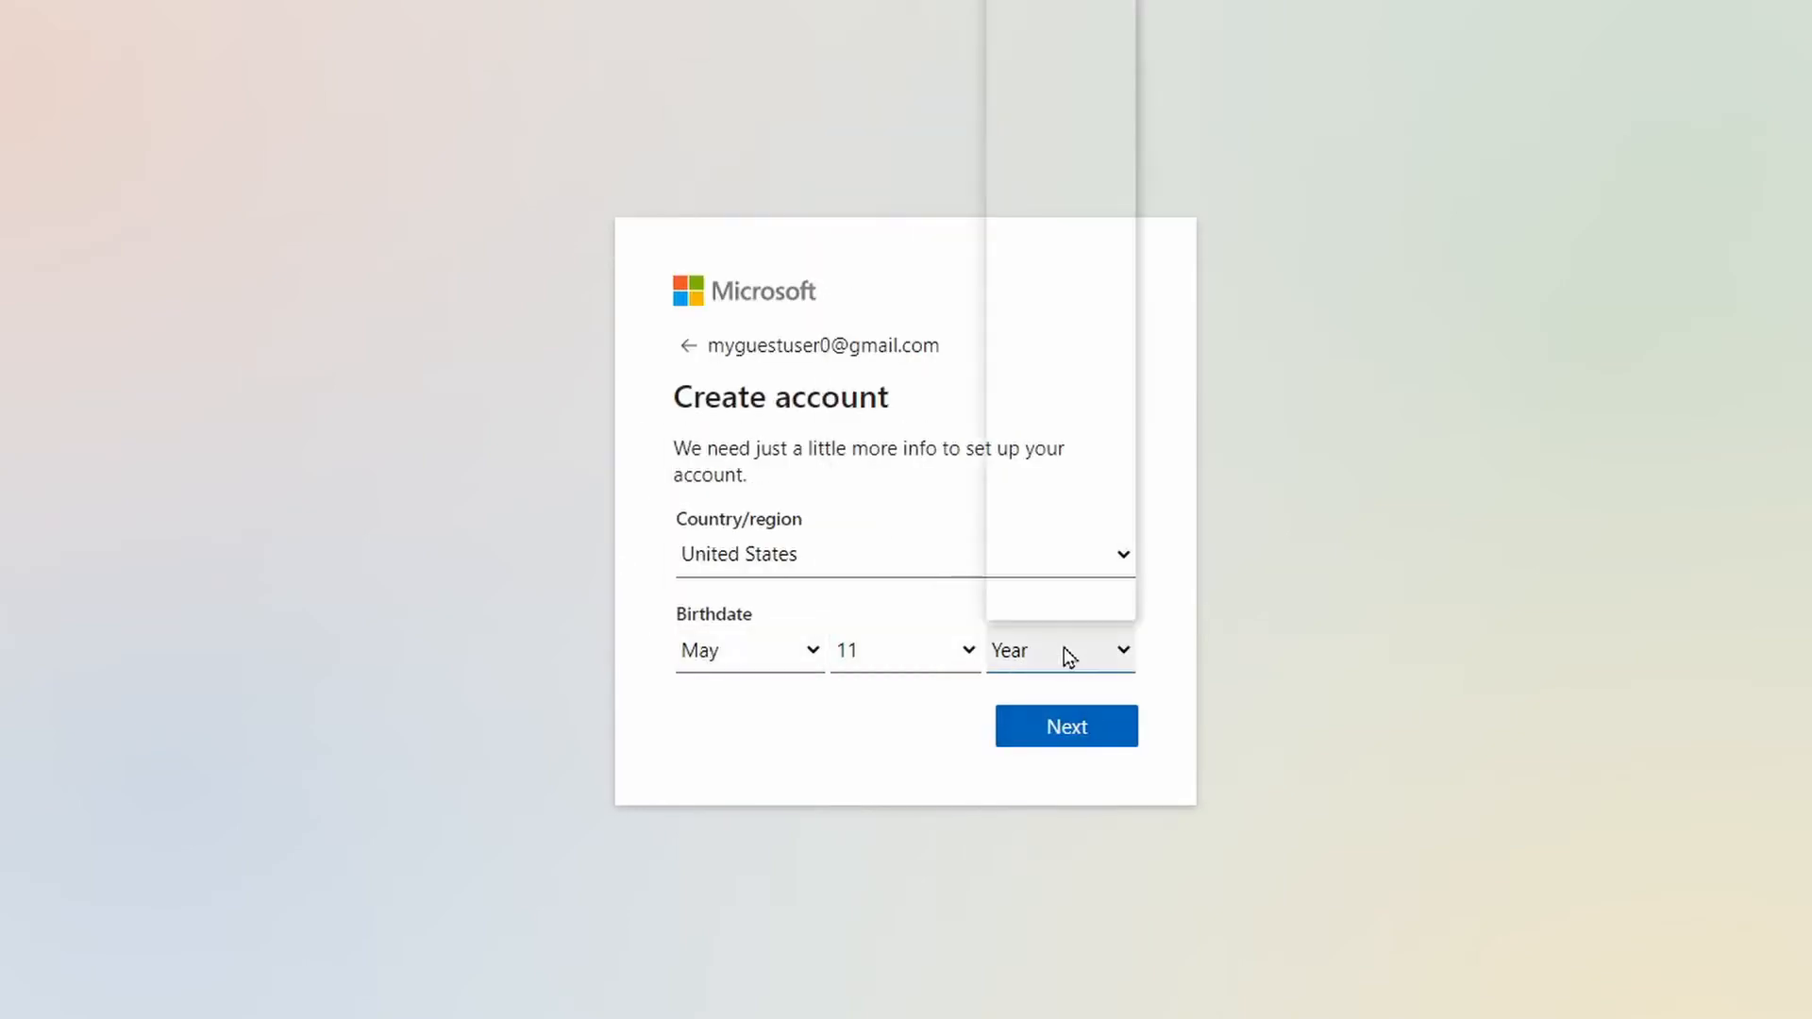
{"action": "left_click", "coordinate": [1063, 604]}
{"action": "left_click", "coordinate": [1047, 736]}
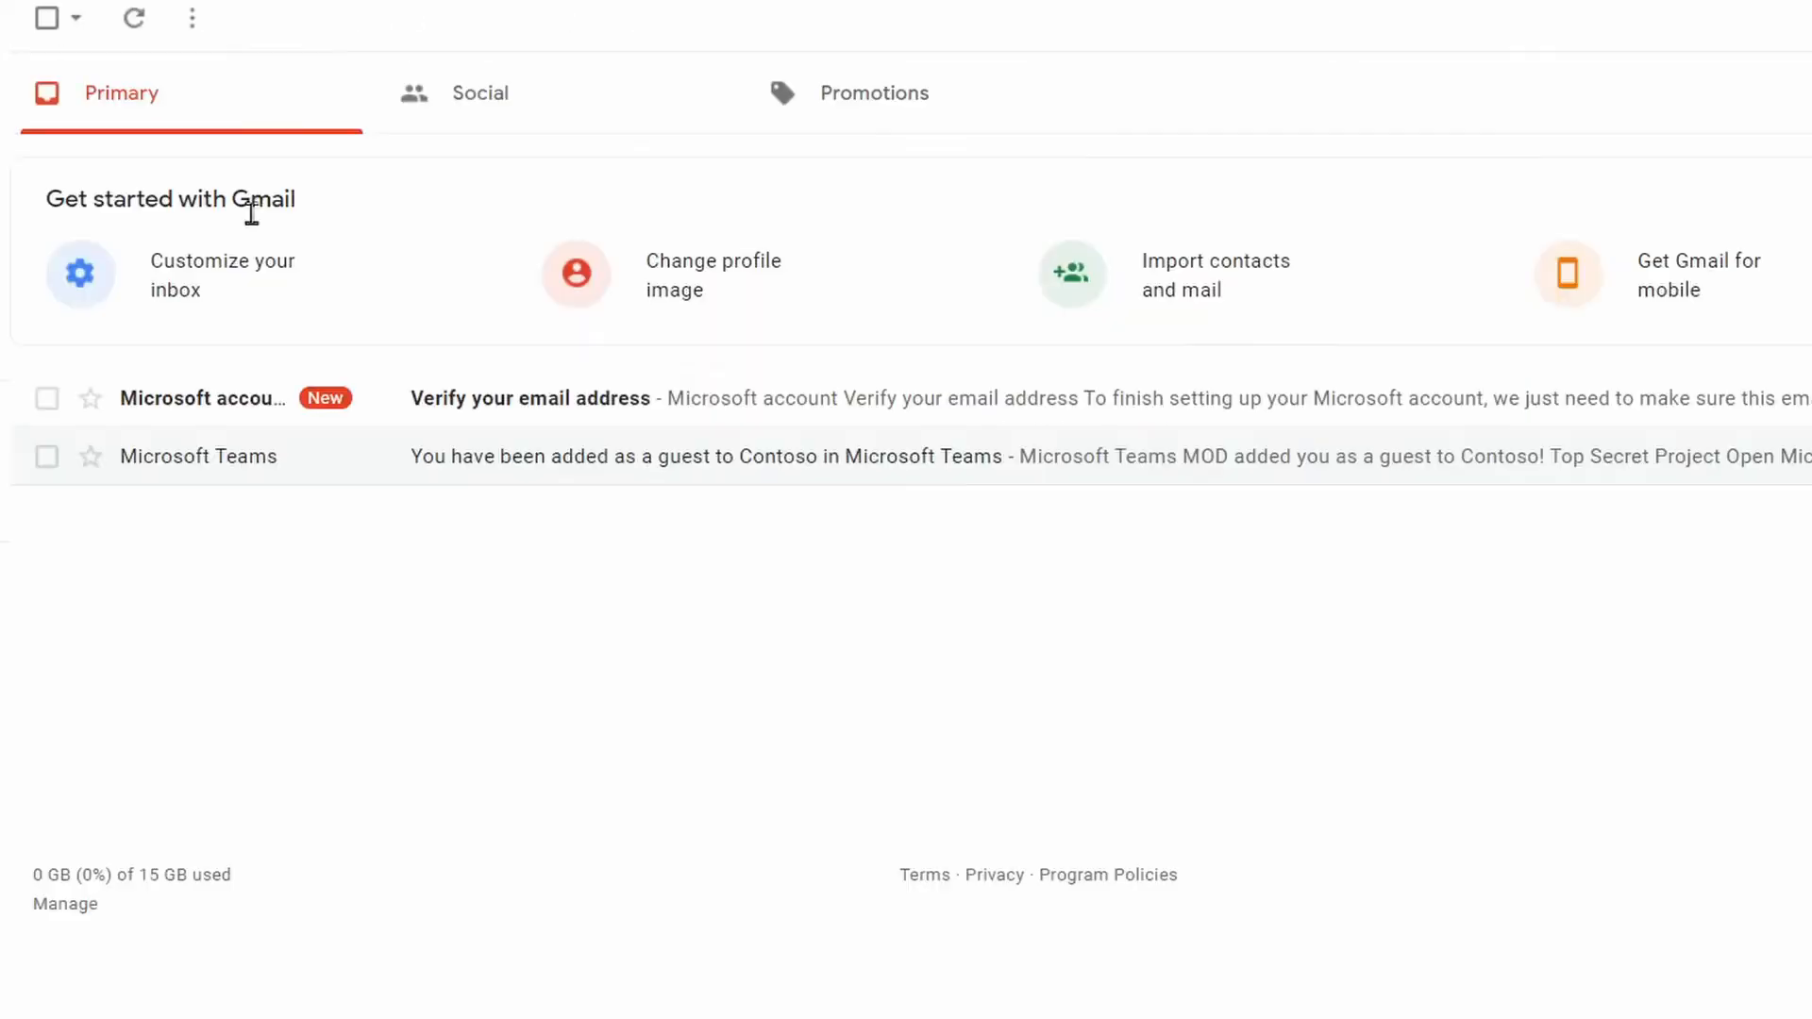
Copy the security code from the verification e-mail and submit it to verify the guest's e-mail address.
{"action": "left_click", "coordinate": [525, 396]}
{"action": "right_click", "coordinate": [618, 491]}
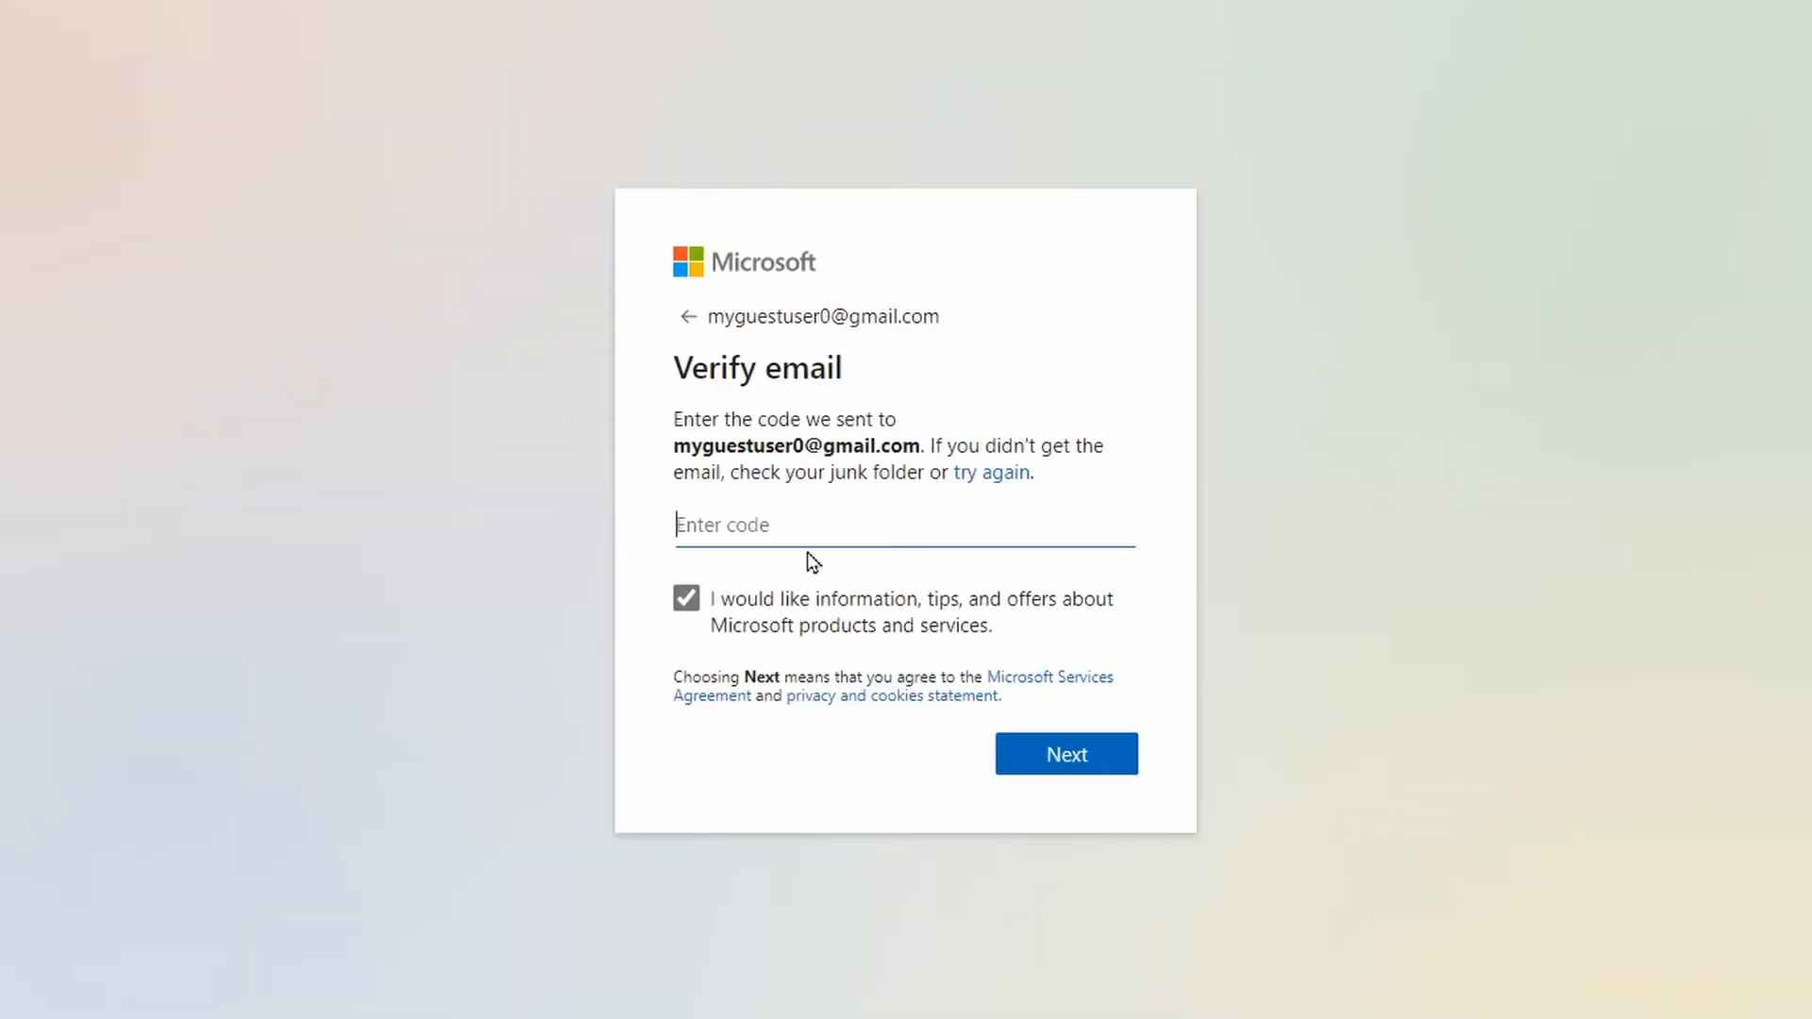
{"action": "left_click", "coordinate": [780, 520]}
{"action": "left_click", "coordinate": [1069, 753]}
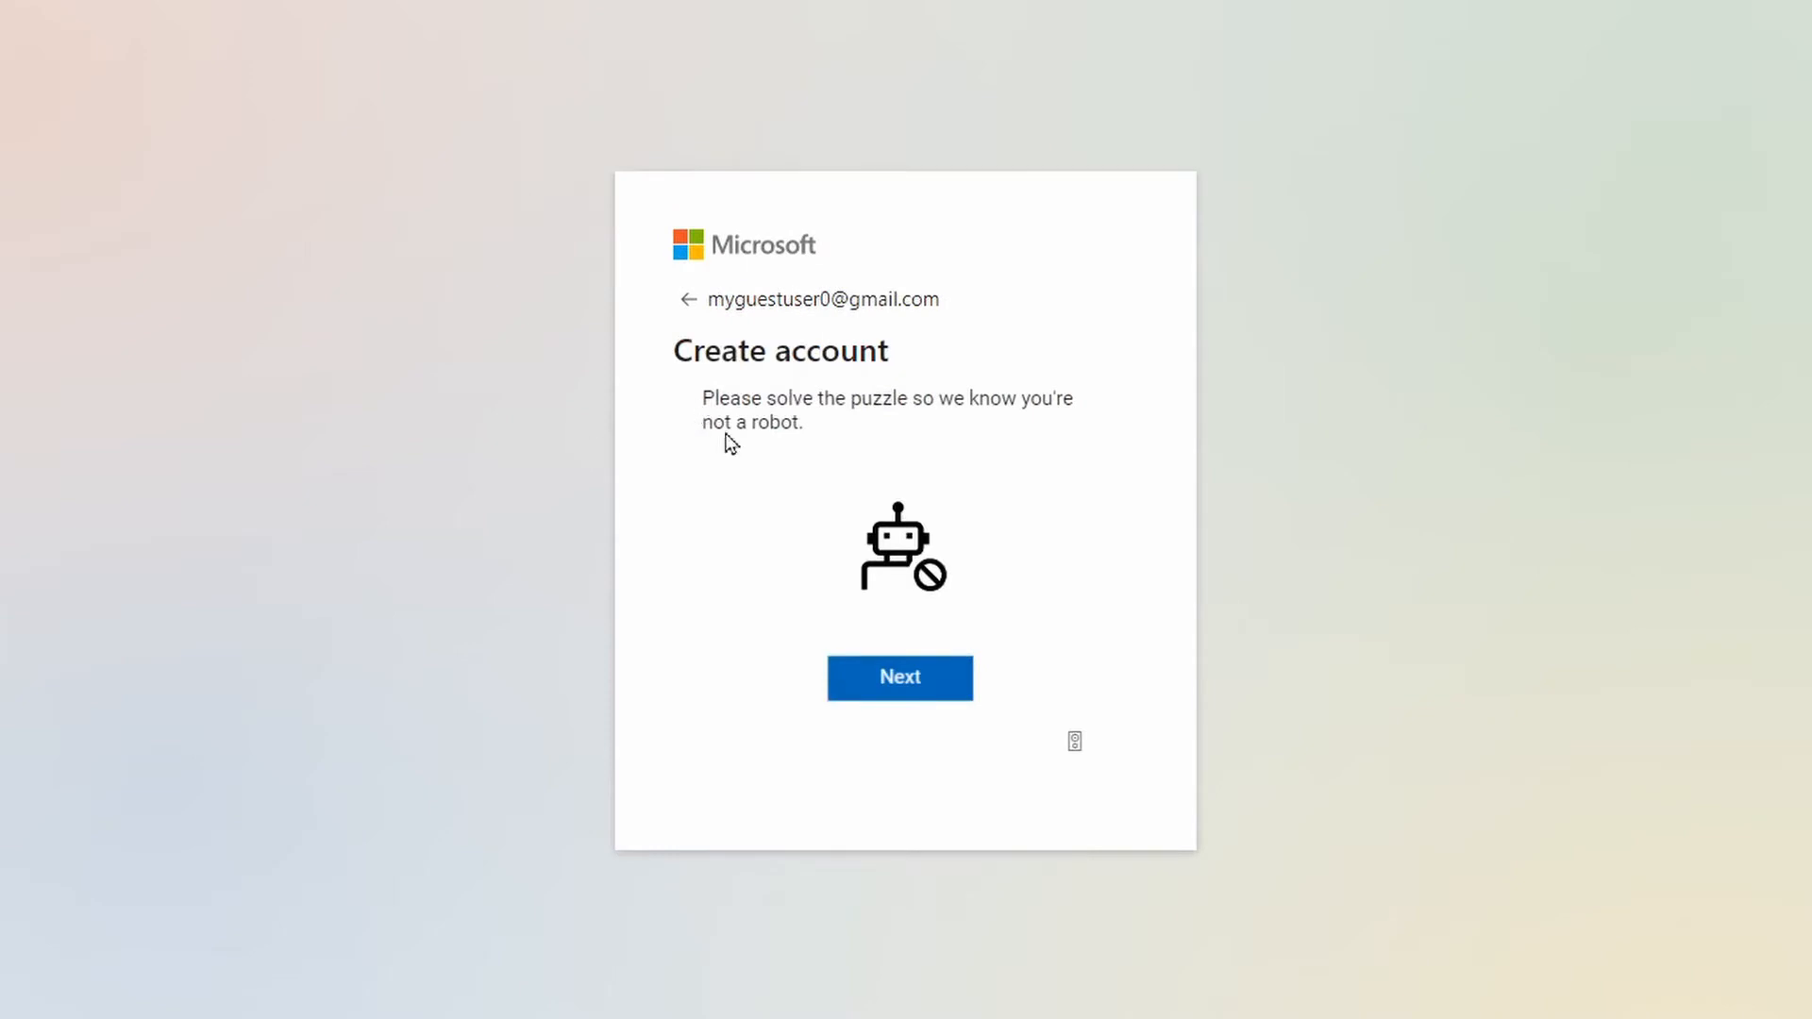
Solve the robot-check puzzle and complete the guest's Microsoft account creation.
{"action": "left_click", "coordinate": [897, 675]}
{"action": "left_click", "coordinate": [998, 542]}
{"action": "left_click", "coordinate": [860, 686]}
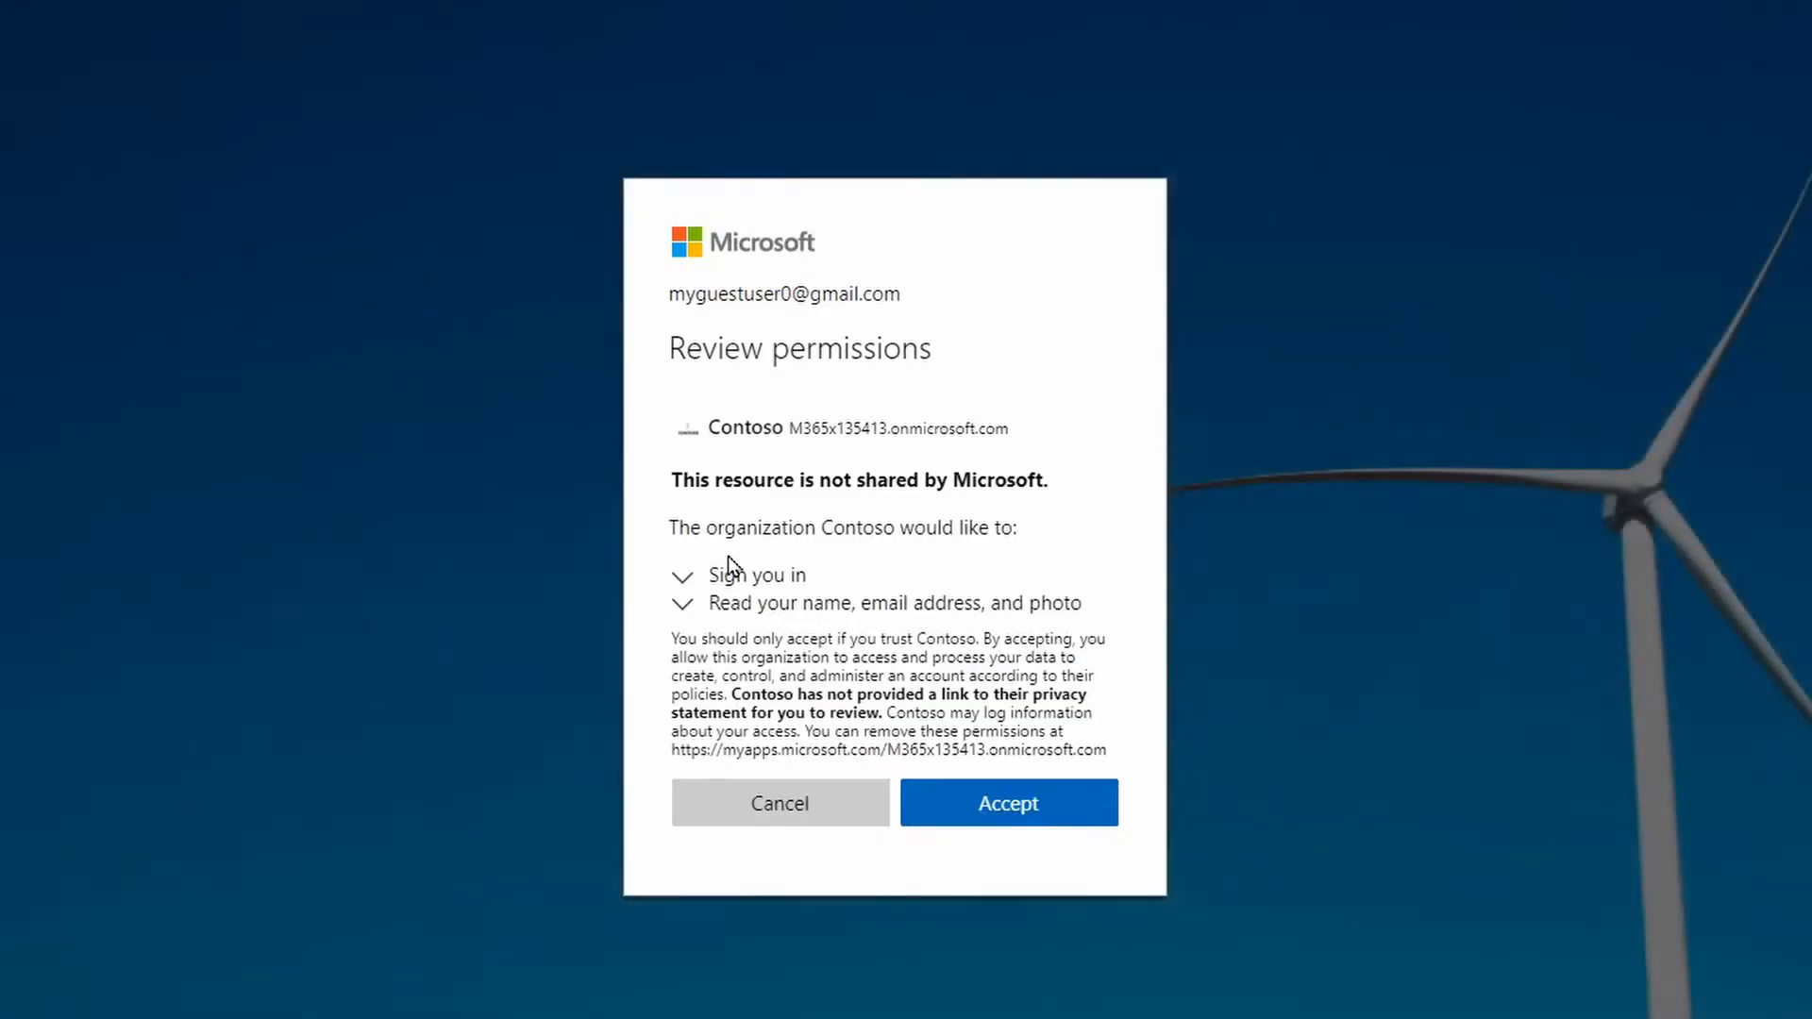
{"action": "left_click", "coordinate": [1044, 803]}
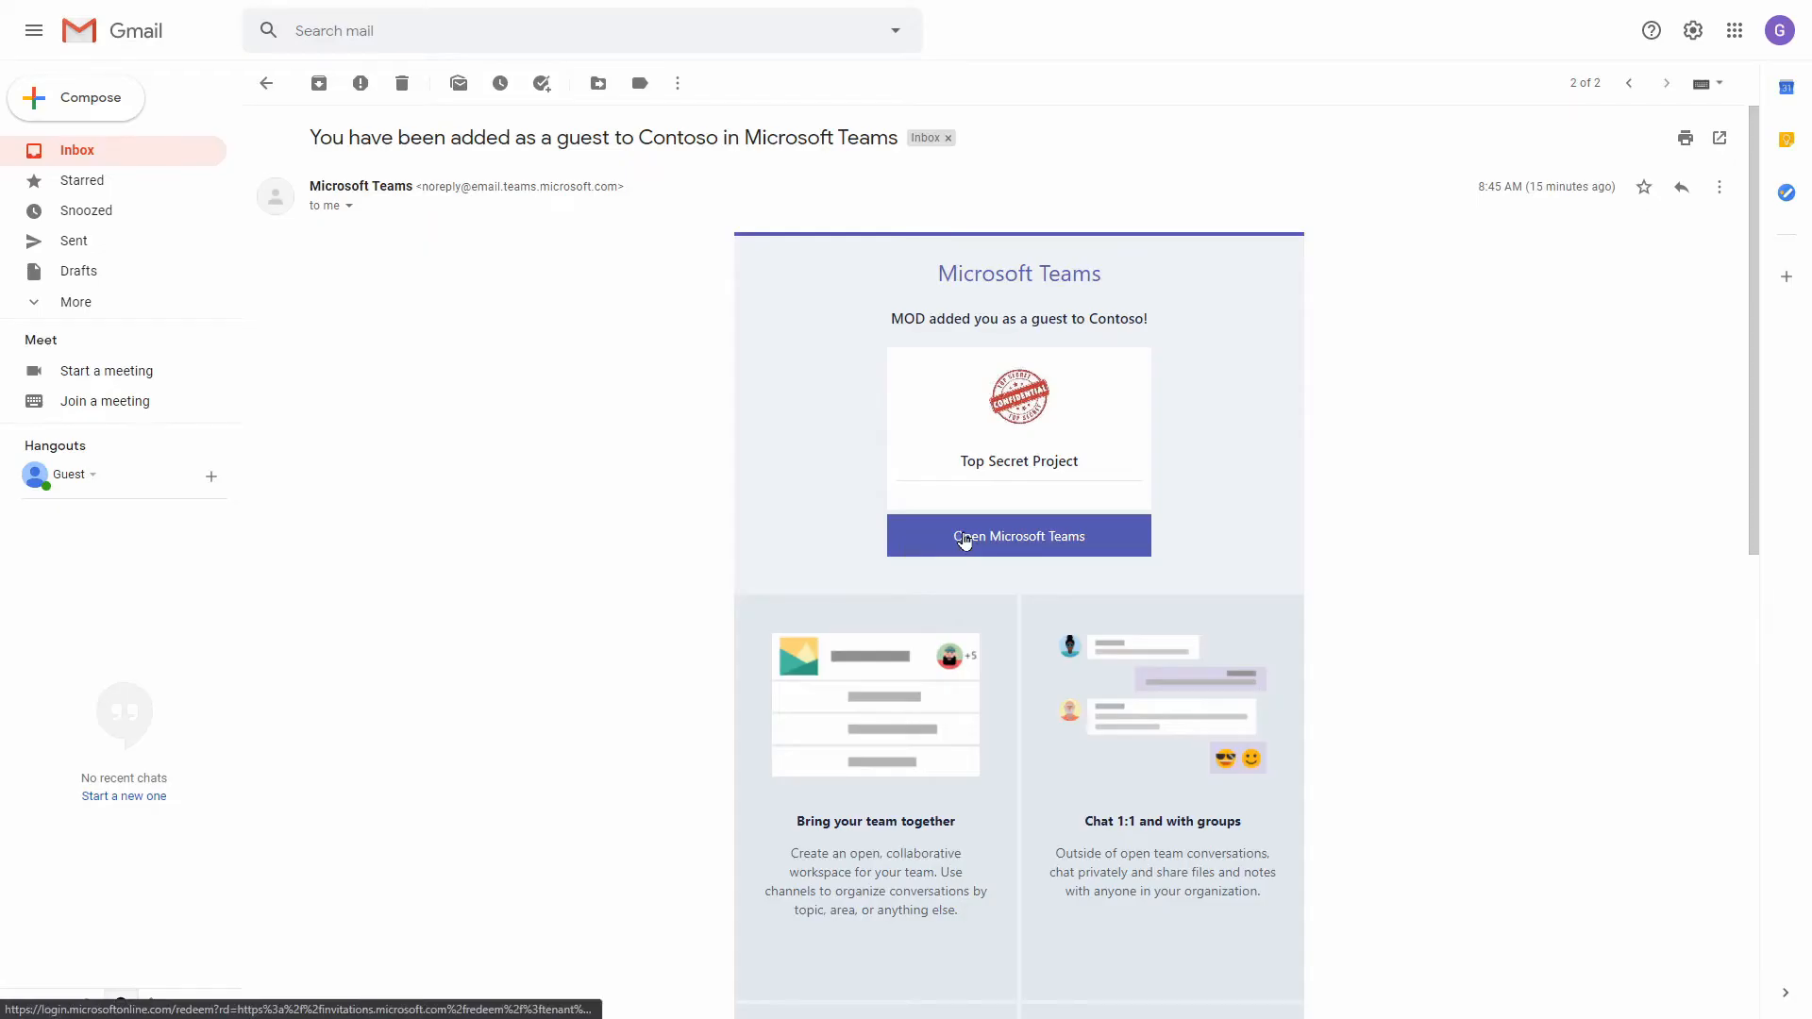
Open Microsoft Teams from the guest invitation e-mail in Gmail, choosing the web app instead of the desktop app.
{"action": "left_click", "coordinate": [962, 534]}
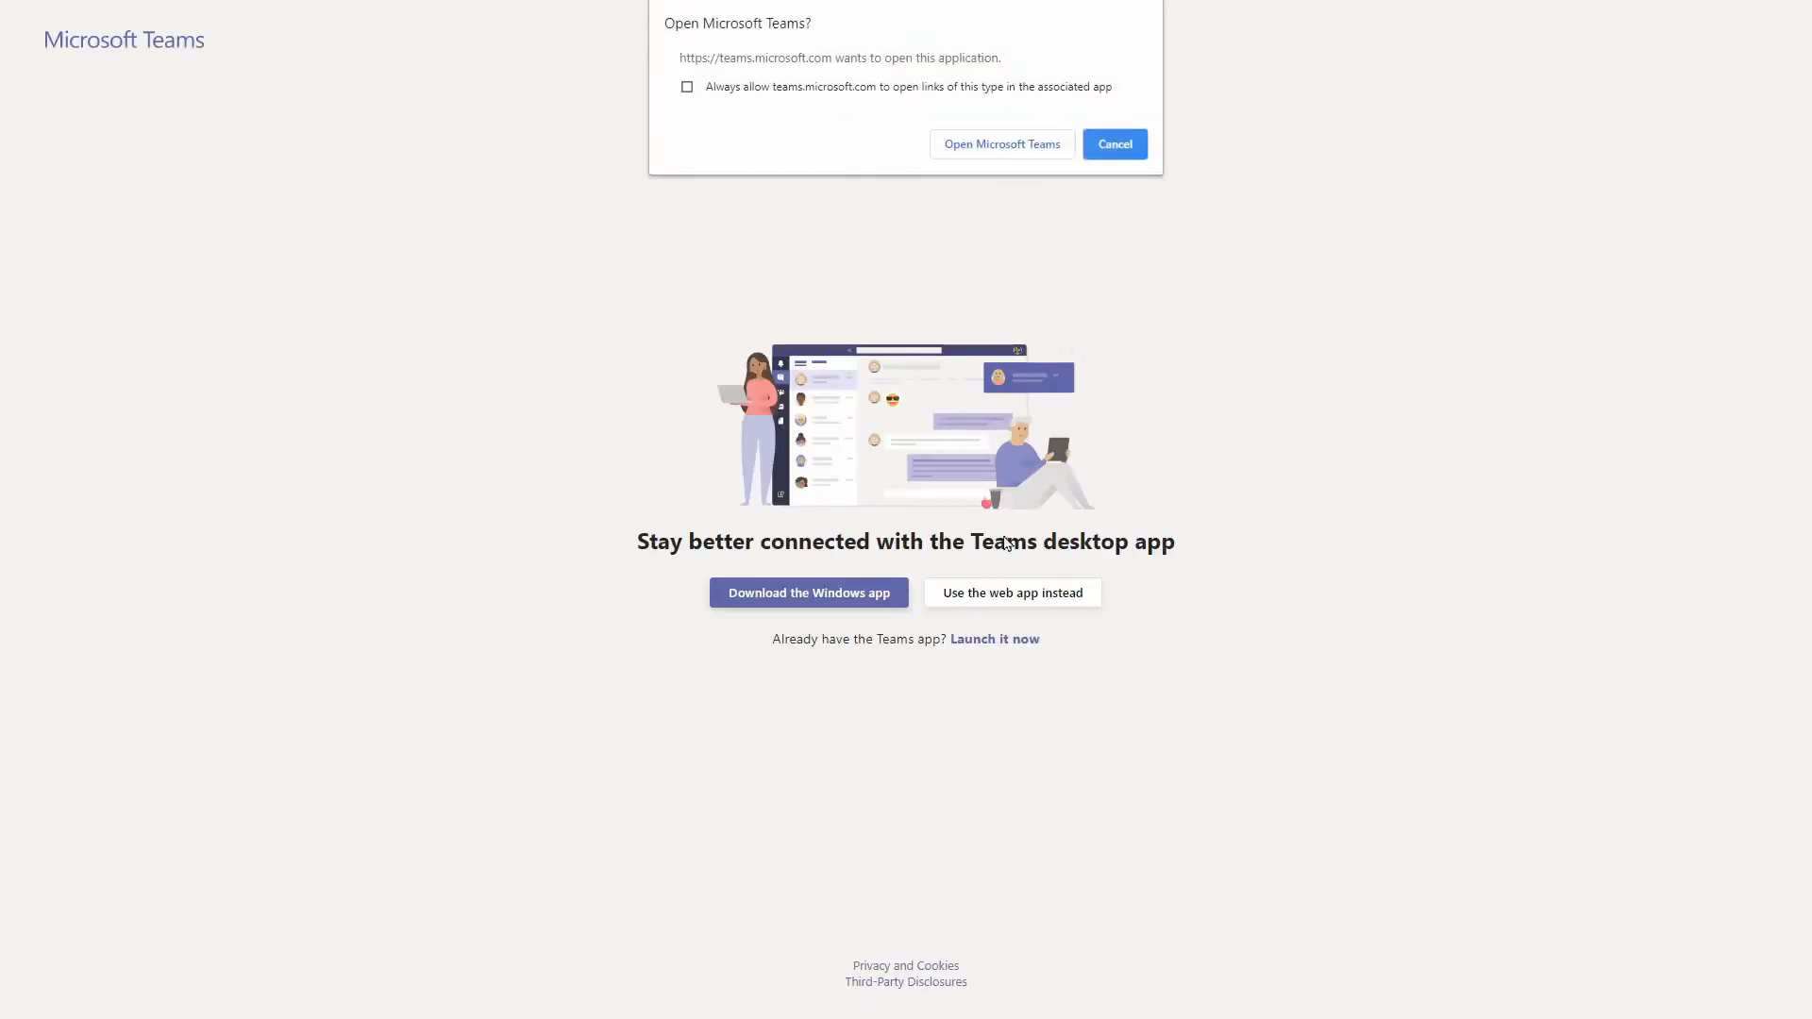
{"action": "left_click", "coordinate": [1116, 151]}
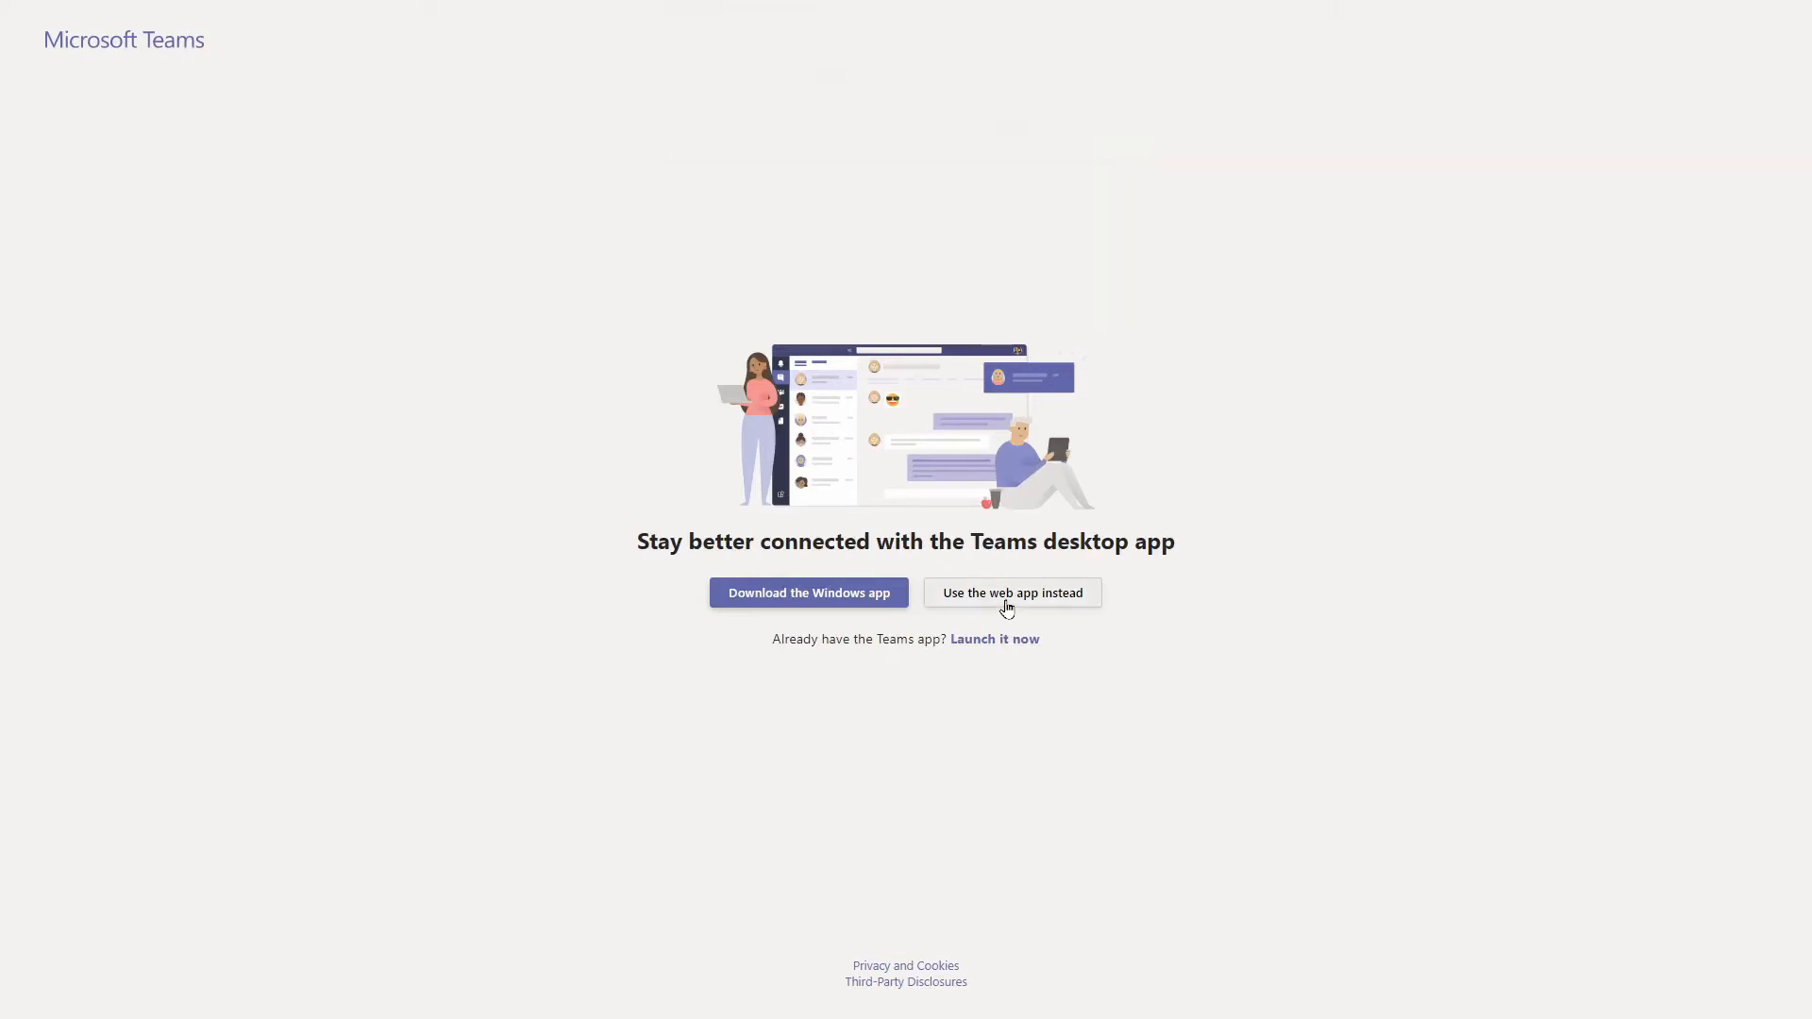
{"action": "left_click", "coordinate": [955, 604]}
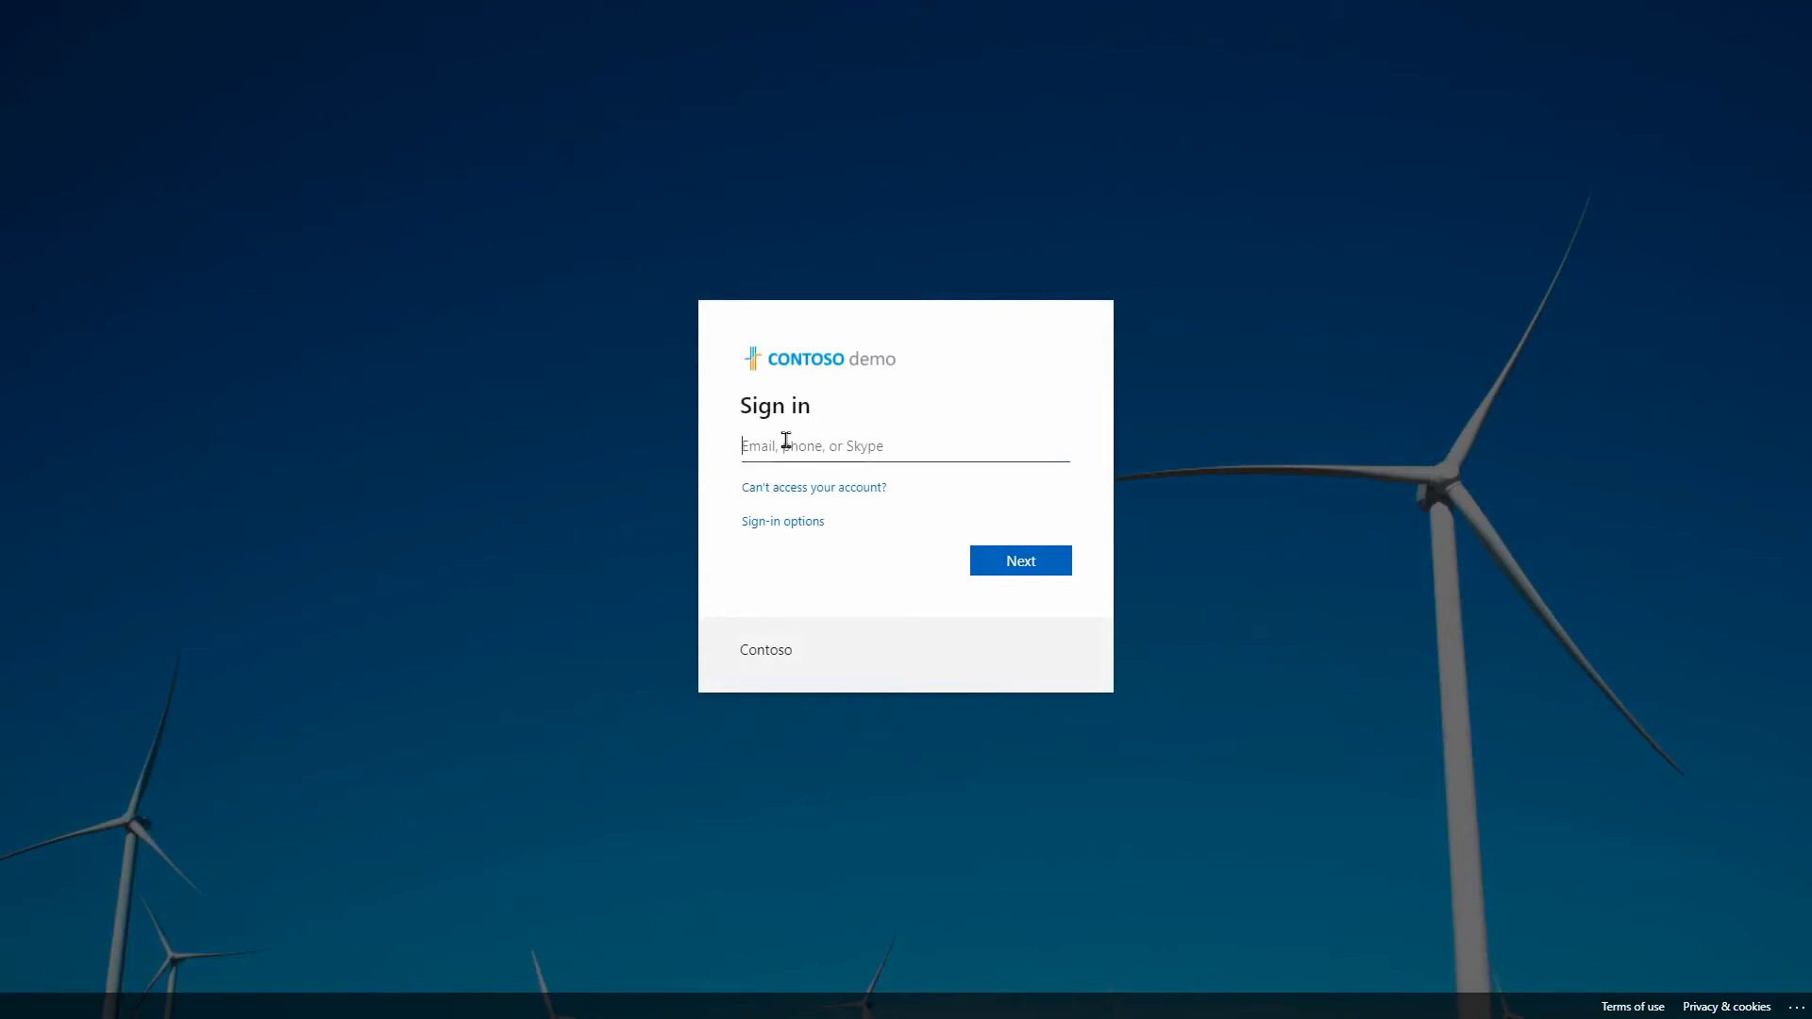
Sign in to Contoso with the guest's e-mail address and account password, and decline staying signed in.
{"action": "key", "text": "ctrl+v"}
{"action": "key", "text": "Return"}
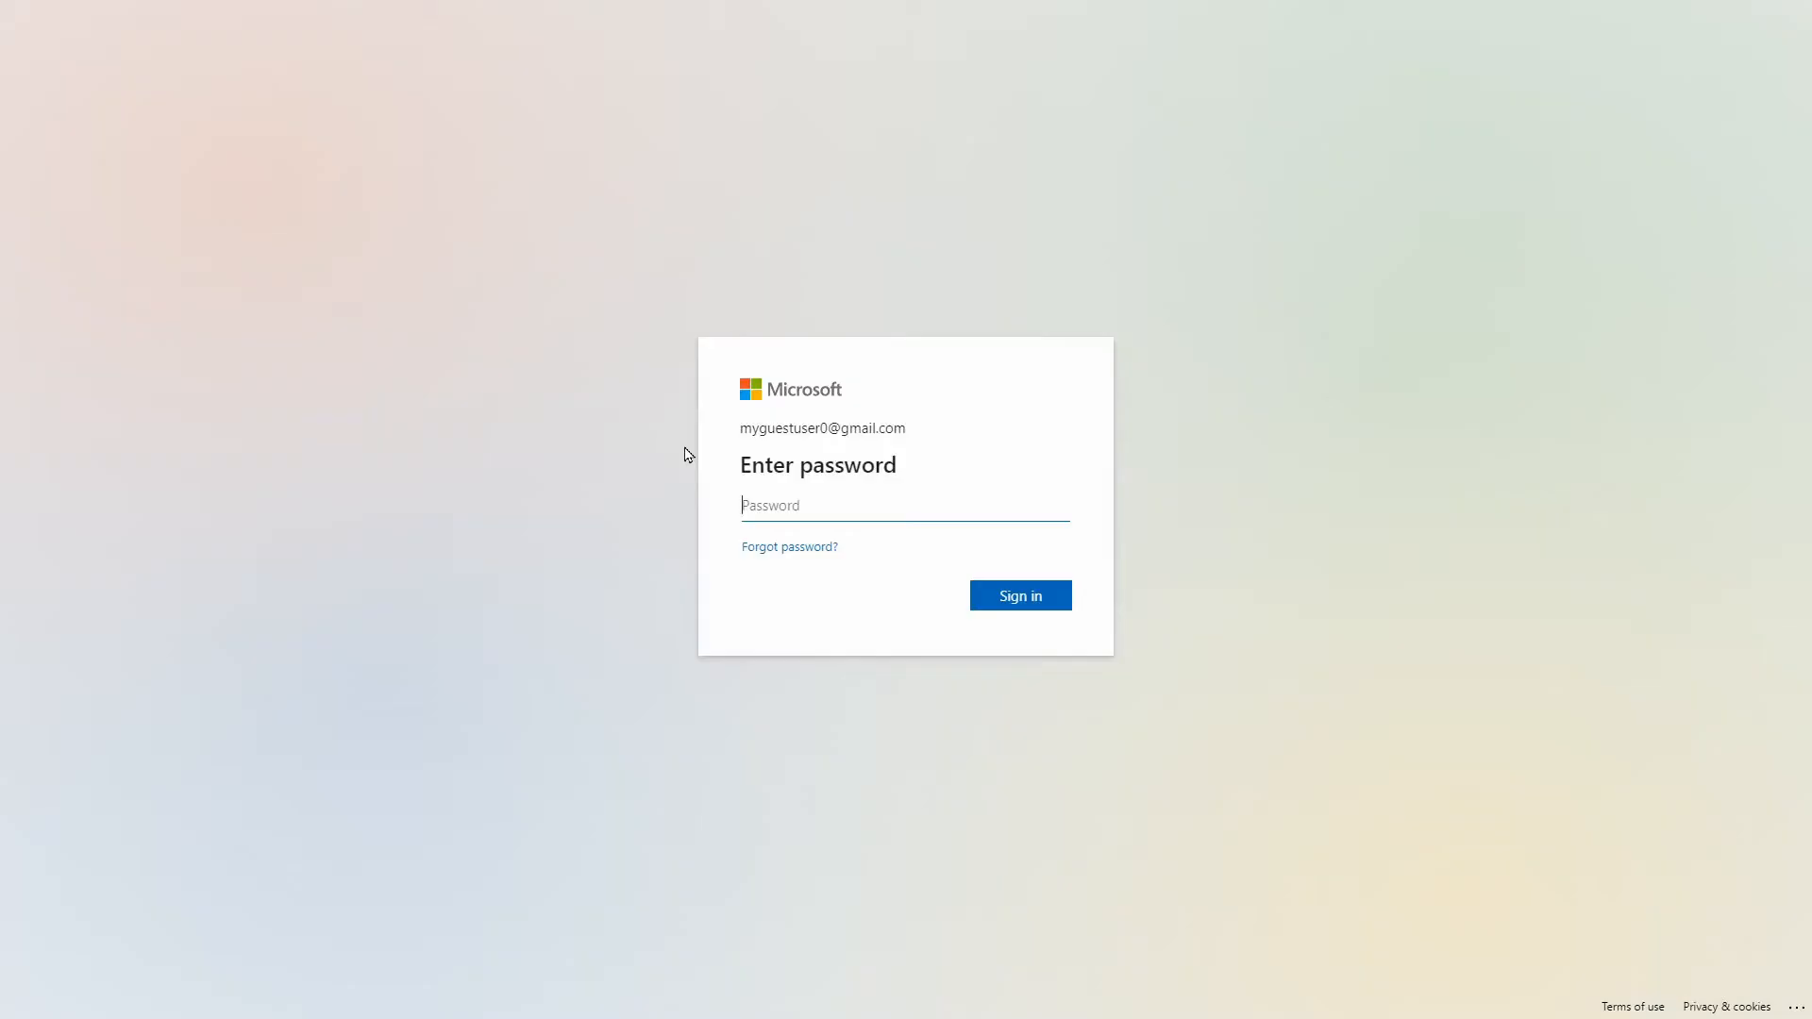
{"action": "type", "text": "********"}
{"action": "key", "text": "Return"}
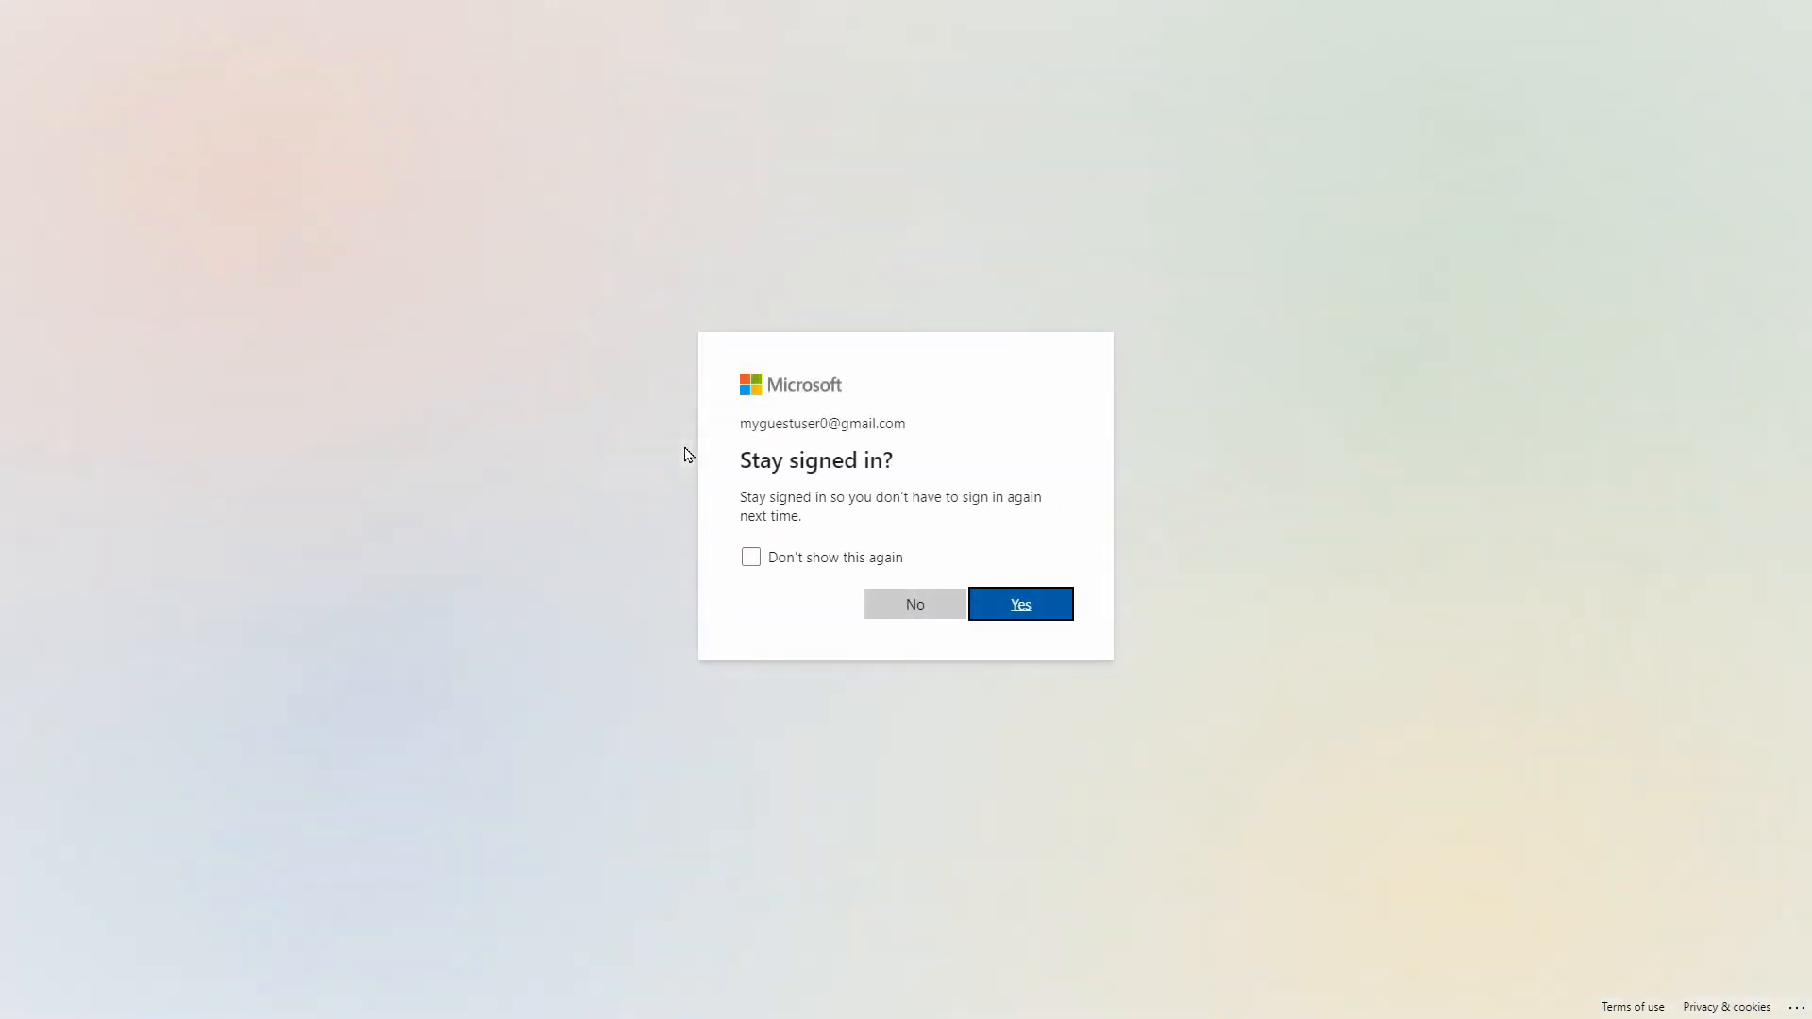
{"action": "left_click", "coordinate": [929, 607]}
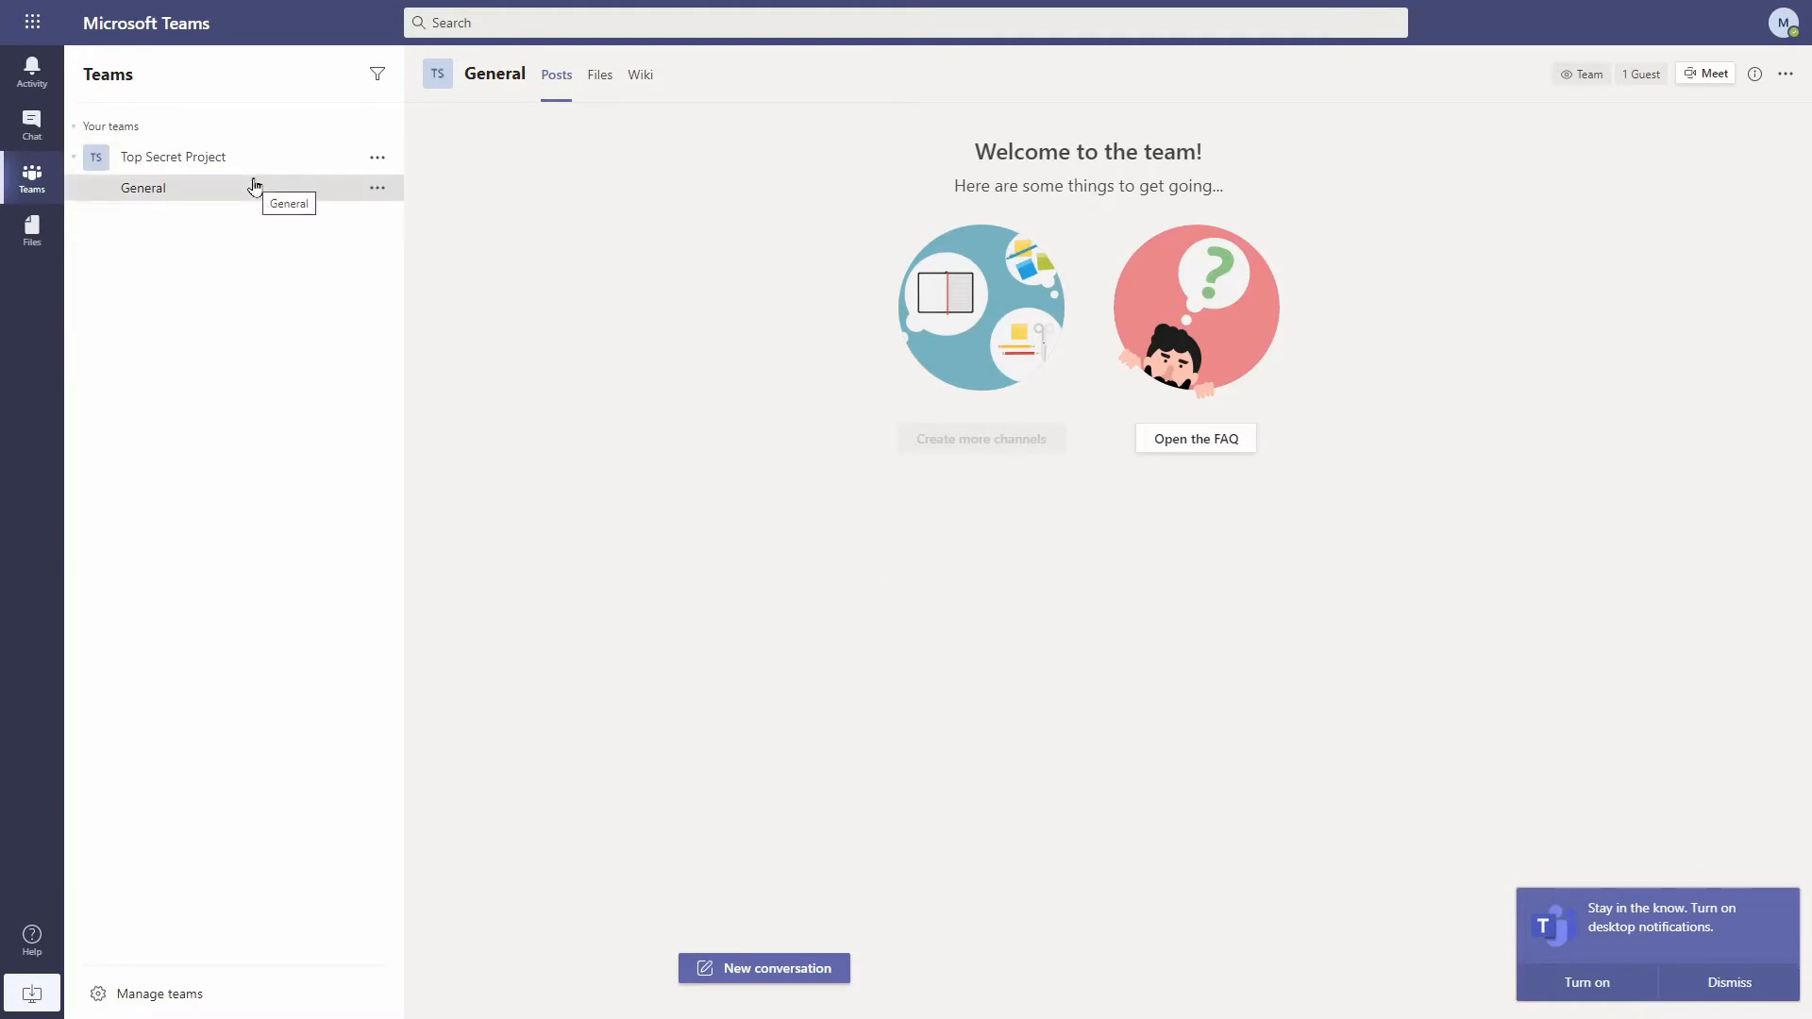
View the files in the Top Secret Project's General channel and return to its posts.
{"action": "left_click", "coordinate": [600, 74]}
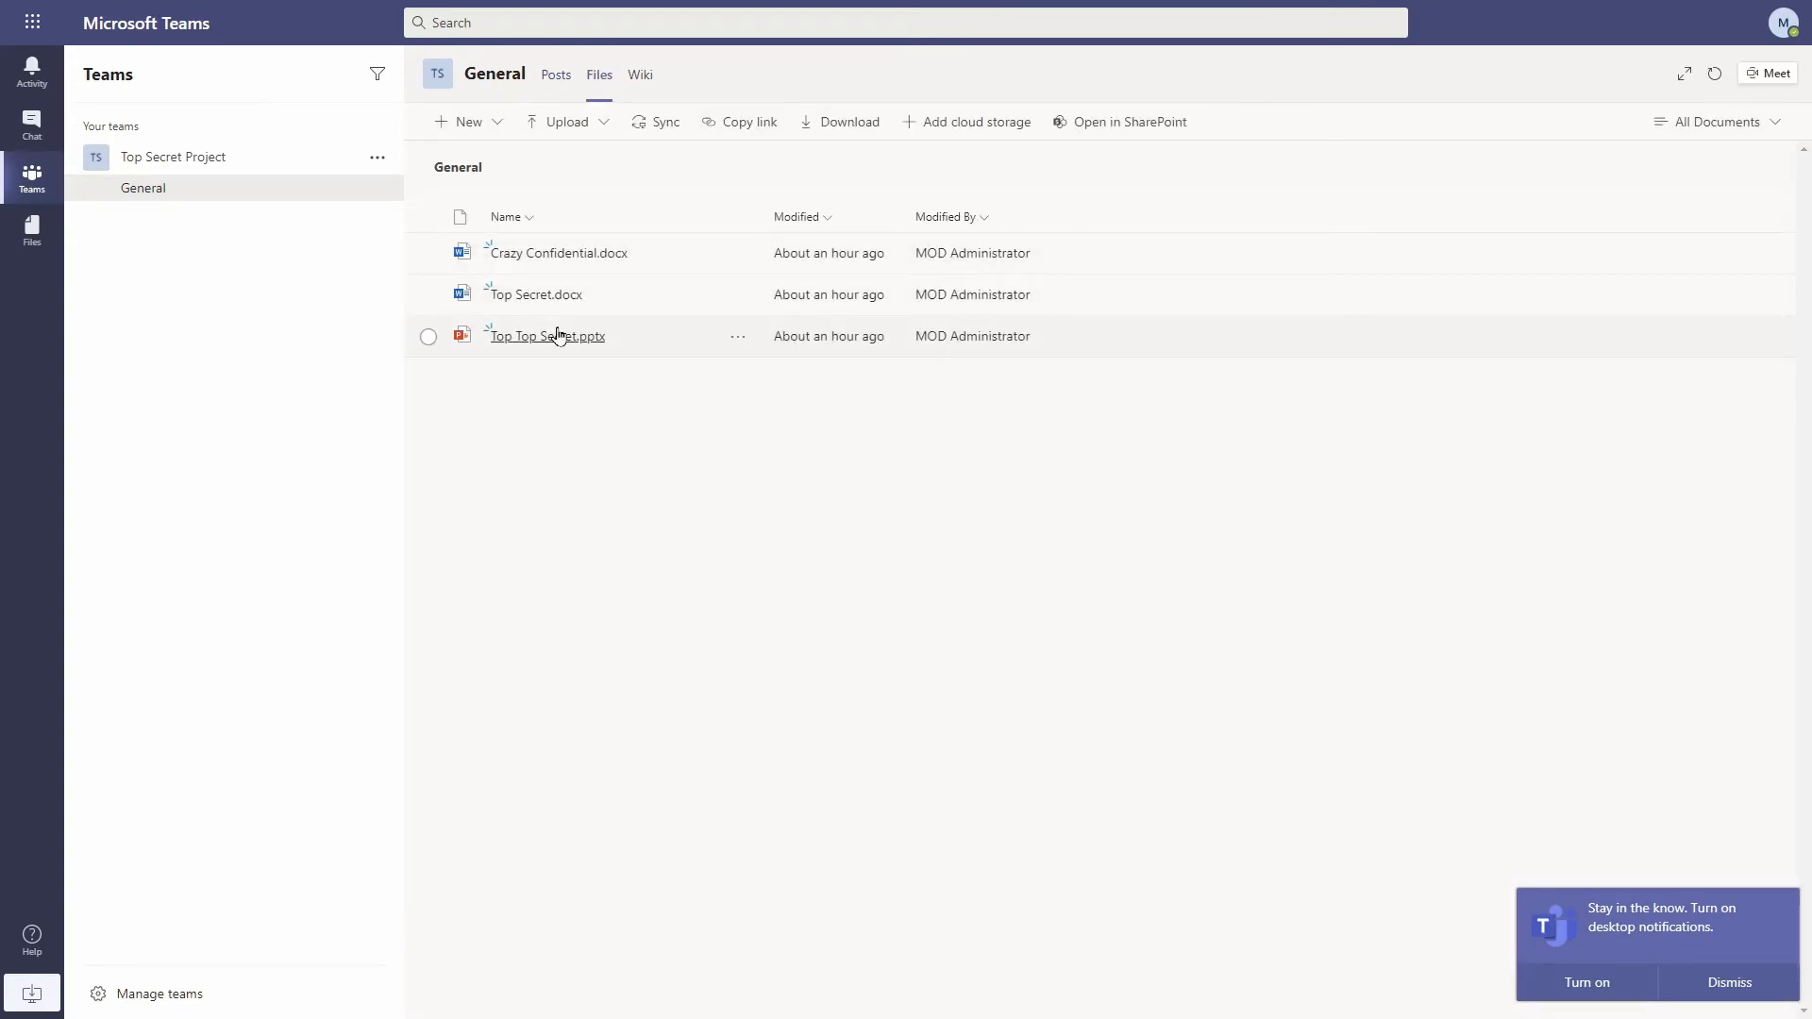
{"action": "left_click", "coordinate": [563, 73]}
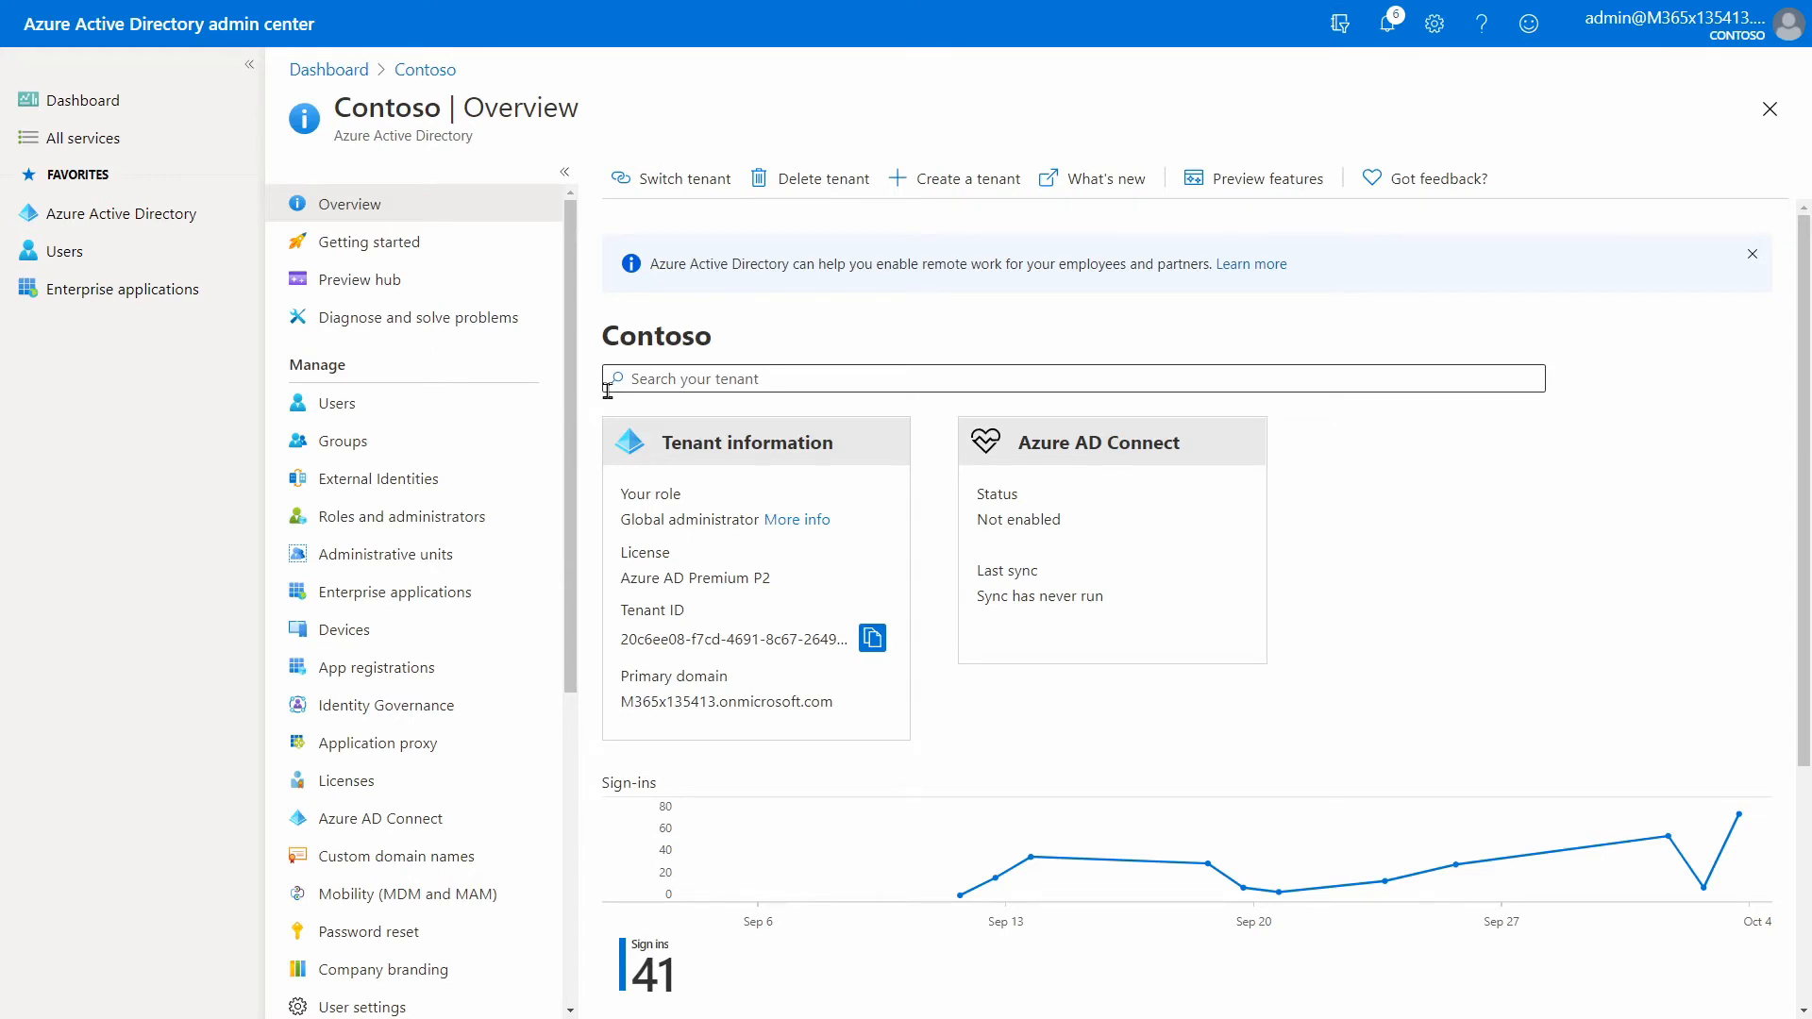
Switch to the Azure Active Directory admin center and open the Contoso tenant's Conditional Access policies from its security settings.
{"action": "scroll", "coordinate": [445, 444], "scroll_direction": "down", "scroll_amount": 3}
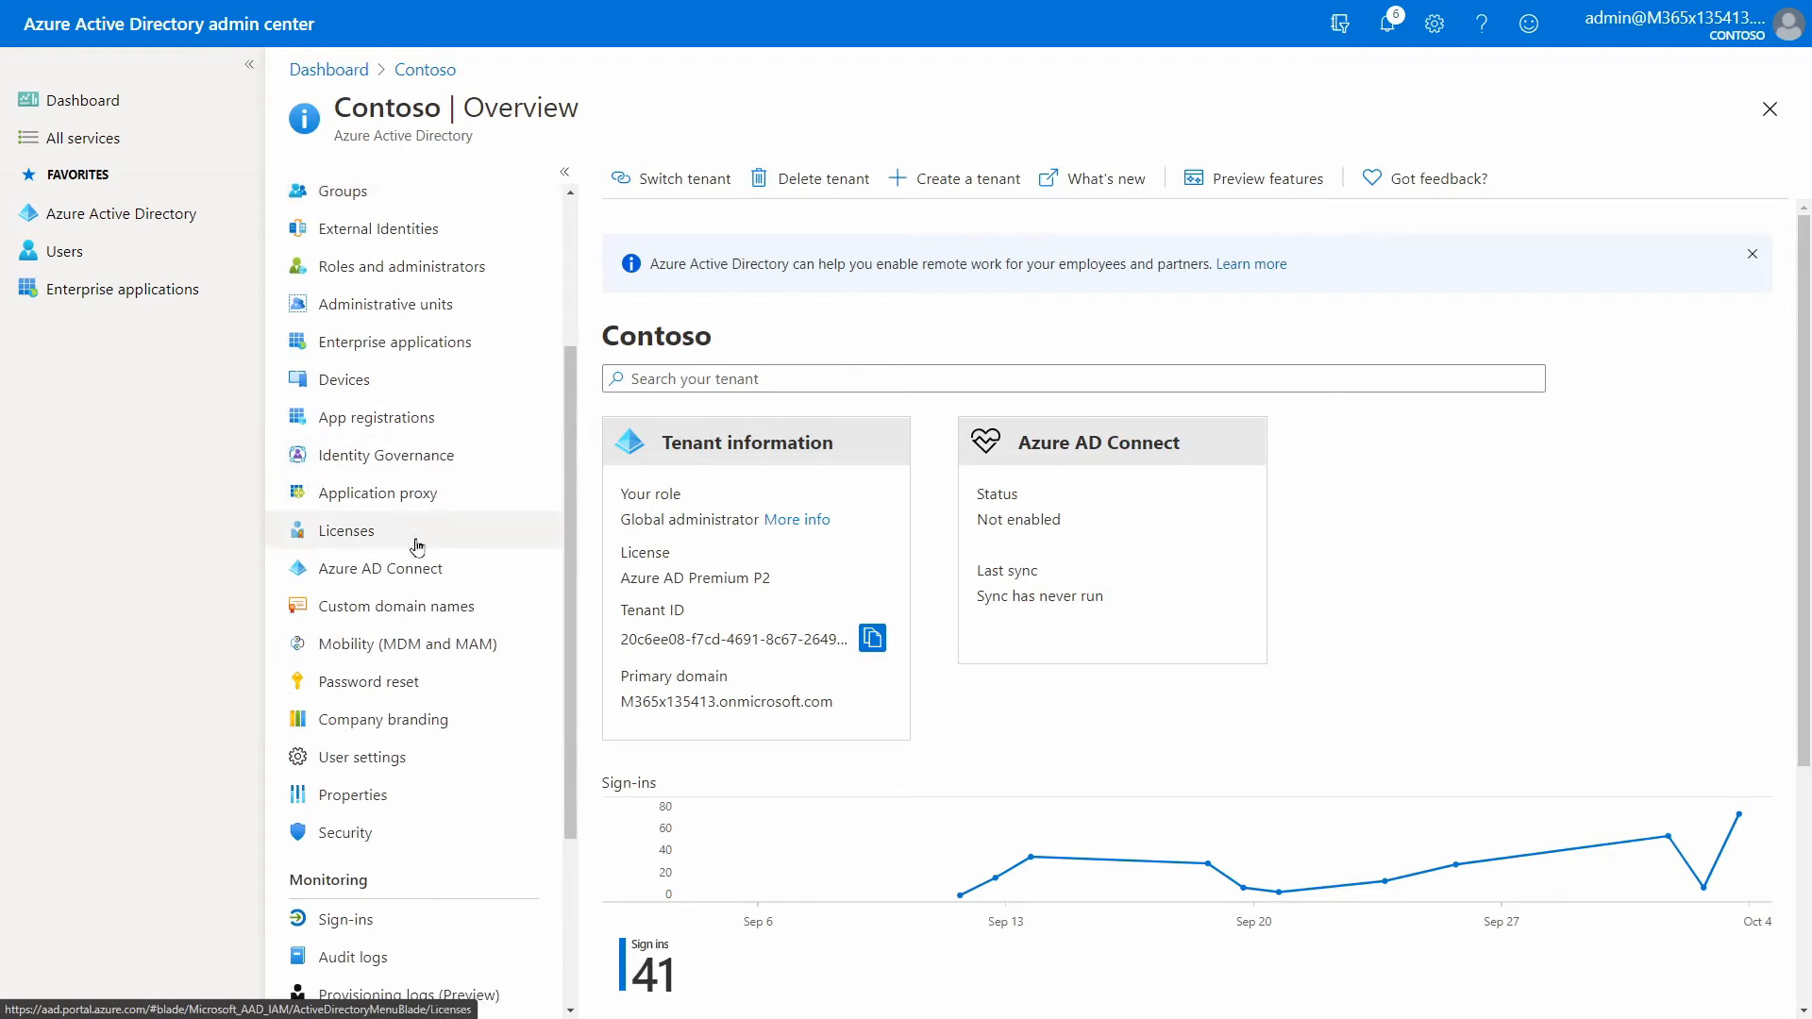
{"action": "left_click", "coordinate": [402, 843]}
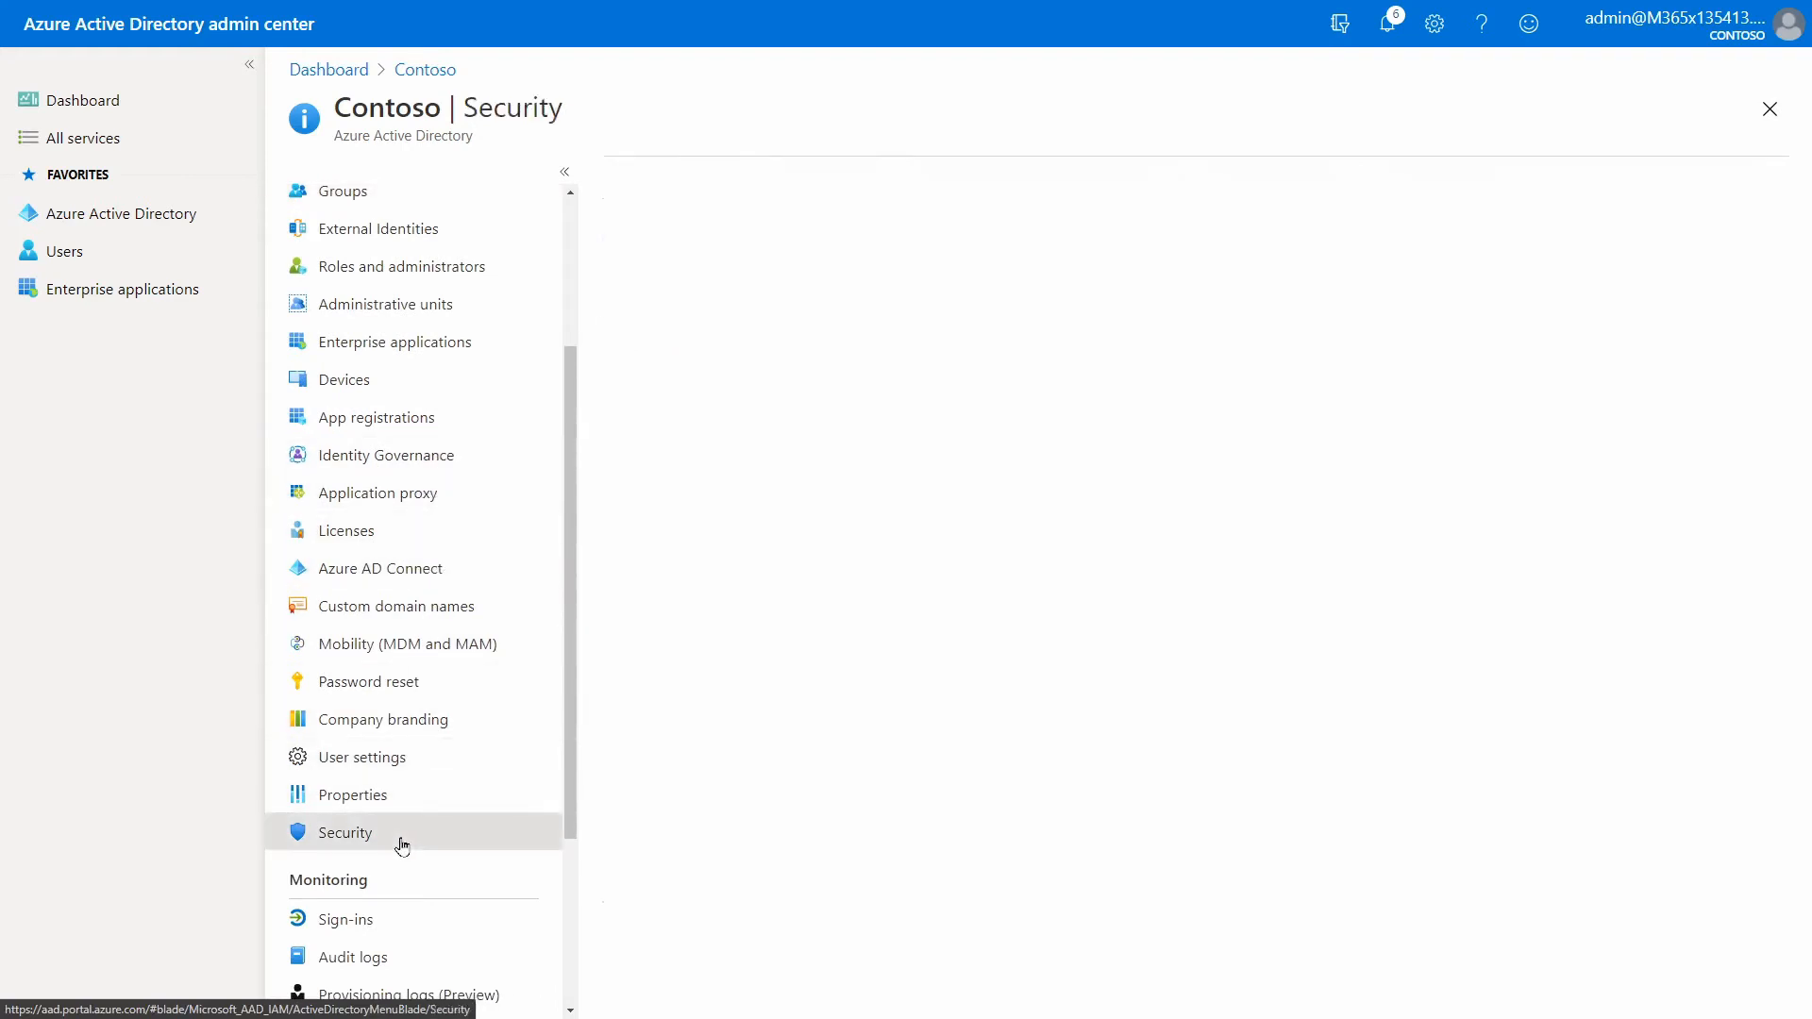
{"action": "left_click", "coordinate": [368, 314]}
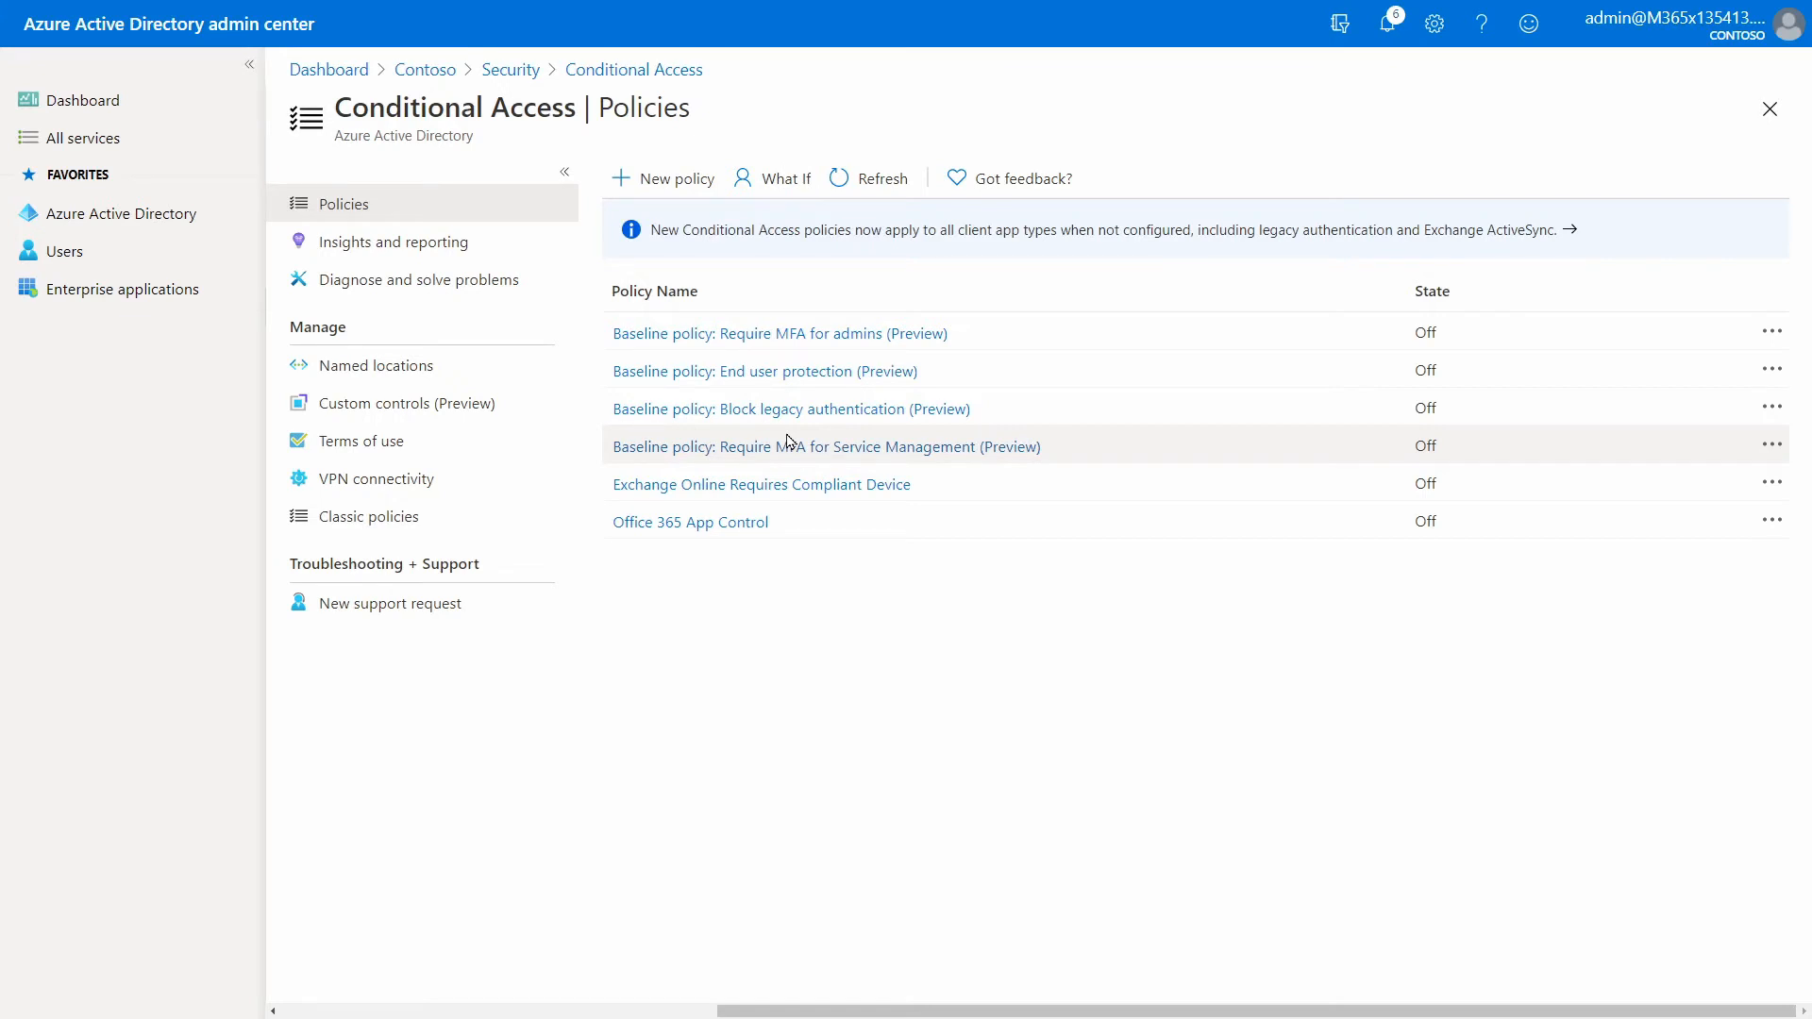
Start a new Conditional Access policy named "Teams MFA for Guests and External Users".
{"action": "left_click", "coordinate": [660, 189]}
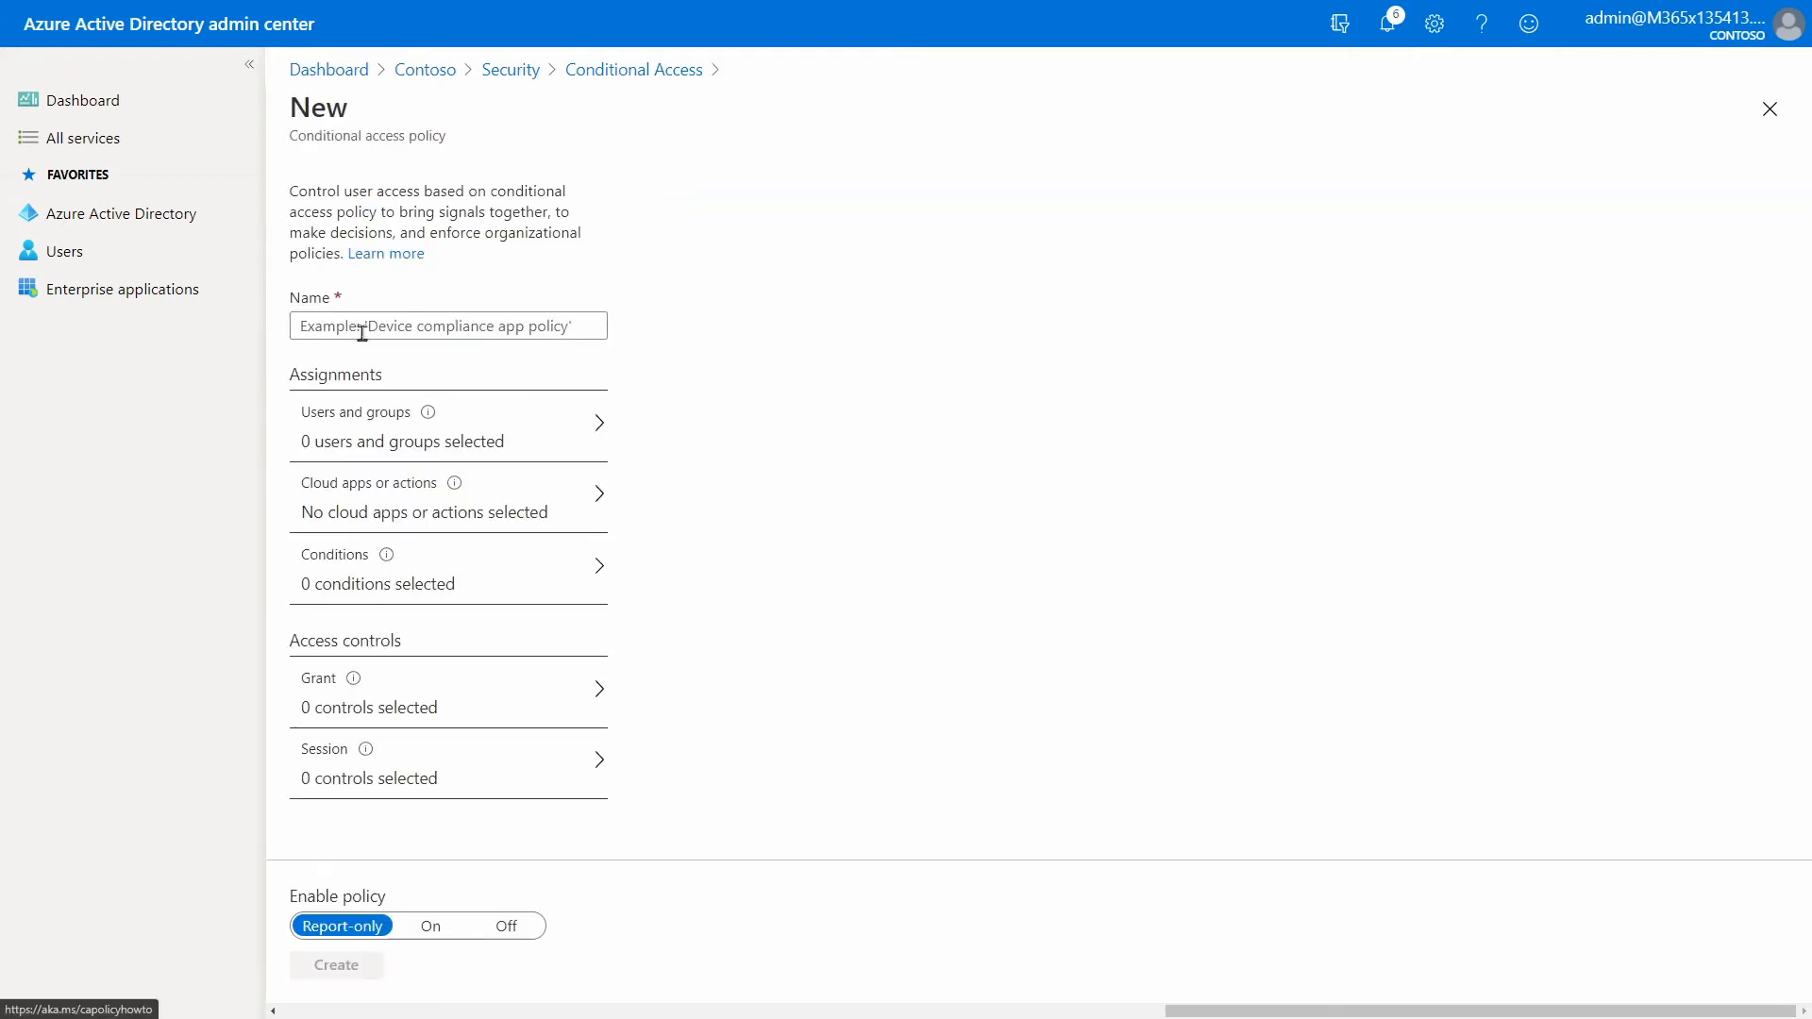
{"action": "left_click", "coordinate": [330, 328]}
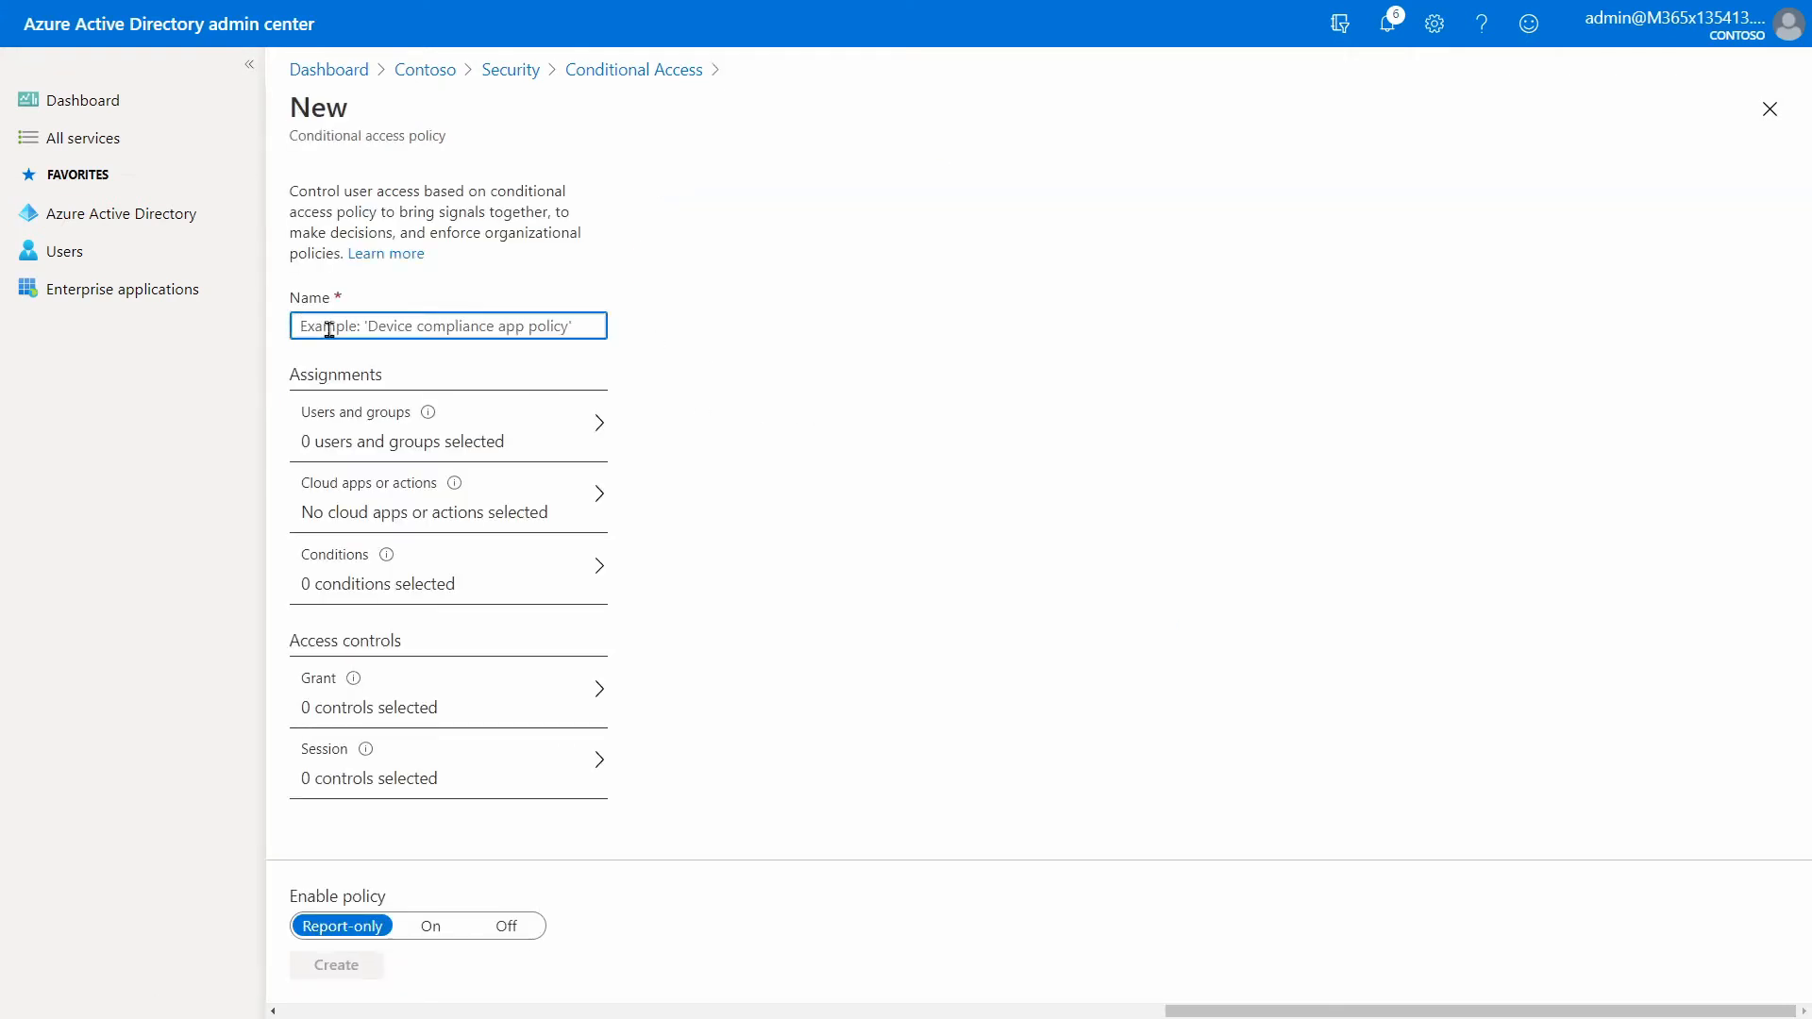
{"action": "type", "text": "Teams MFA for Guests and External Users"}
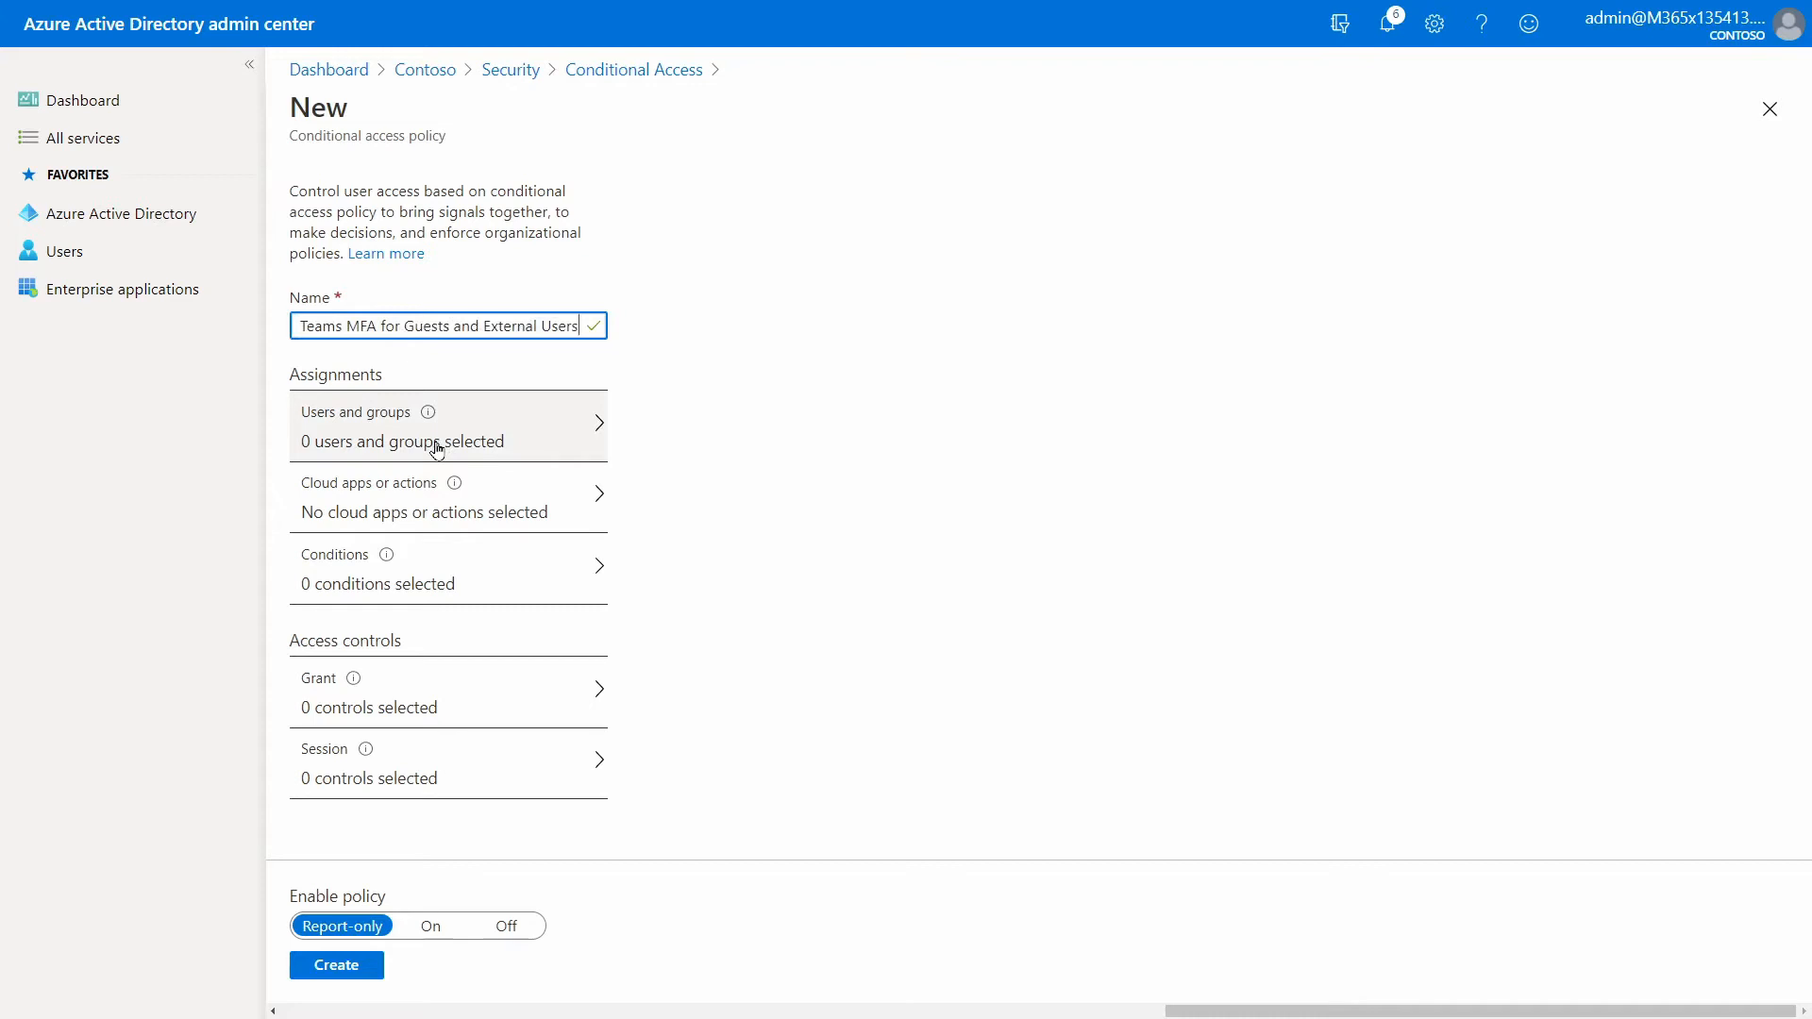
Assign the policy to selected users, including all guest and external users.
{"action": "left_click", "coordinate": [436, 449]}
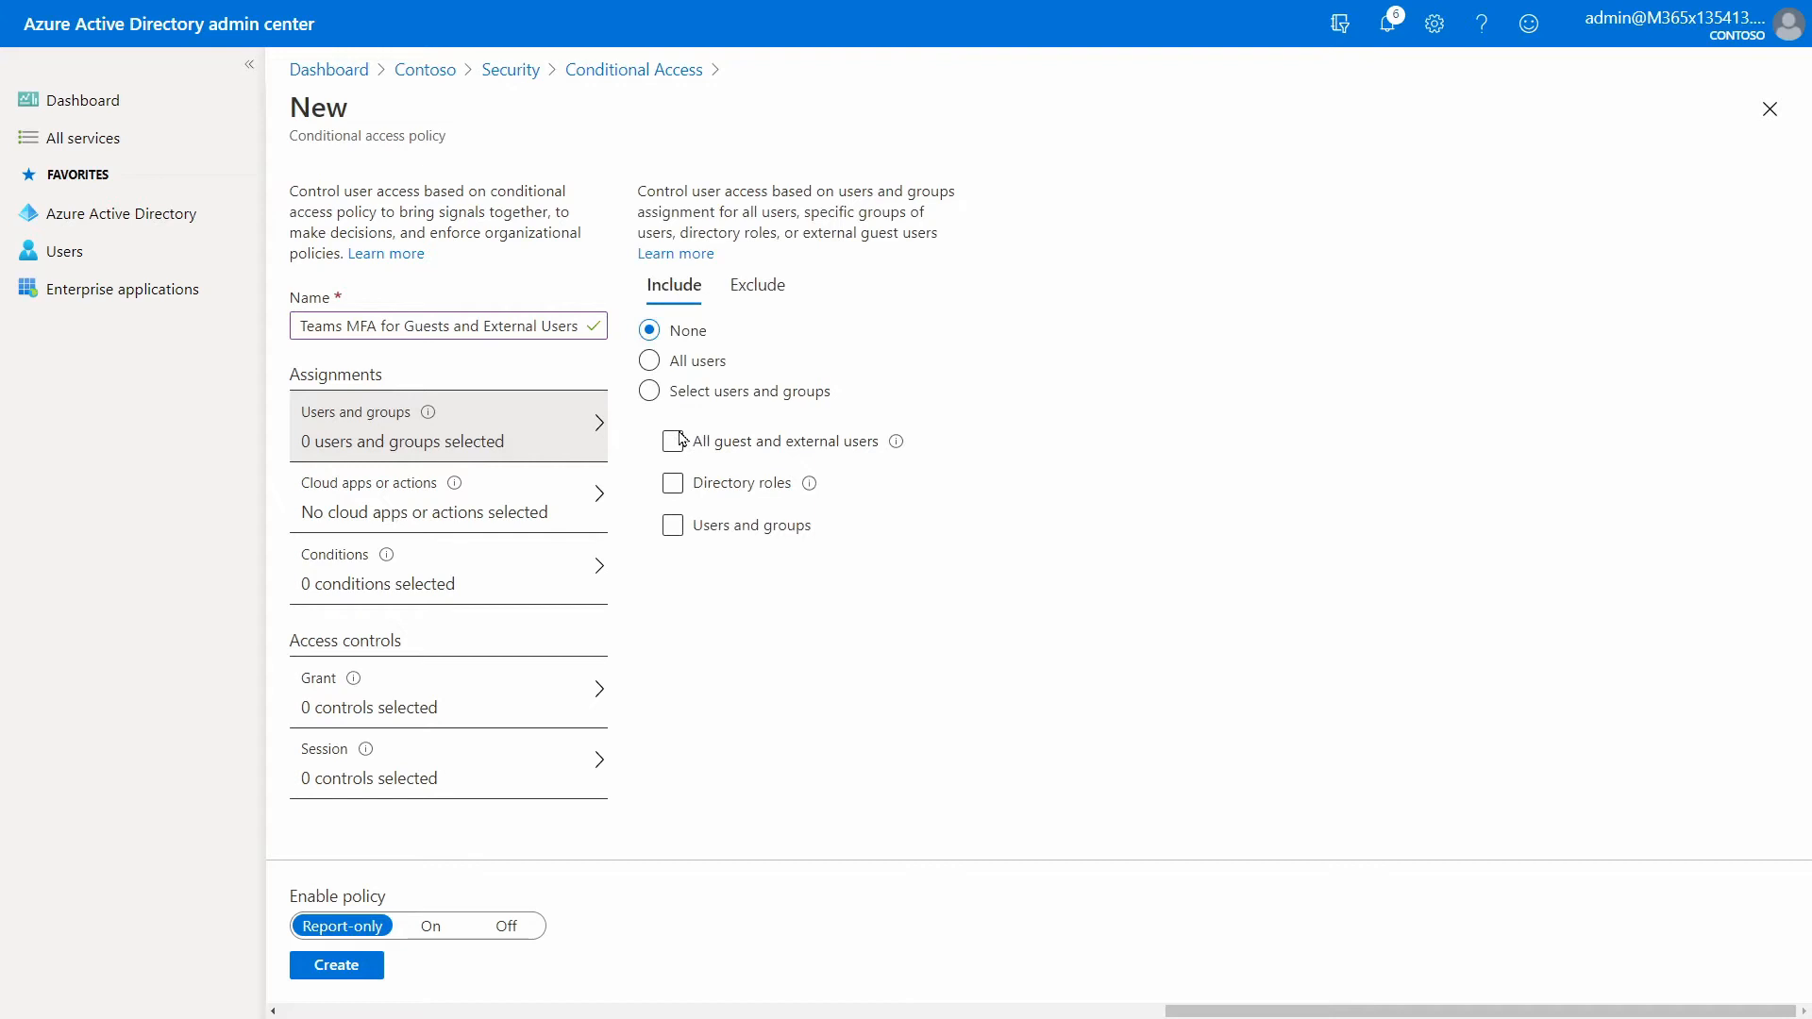
{"action": "left_click", "coordinate": [690, 444]}
{"action": "left_click", "coordinate": [672, 444]}
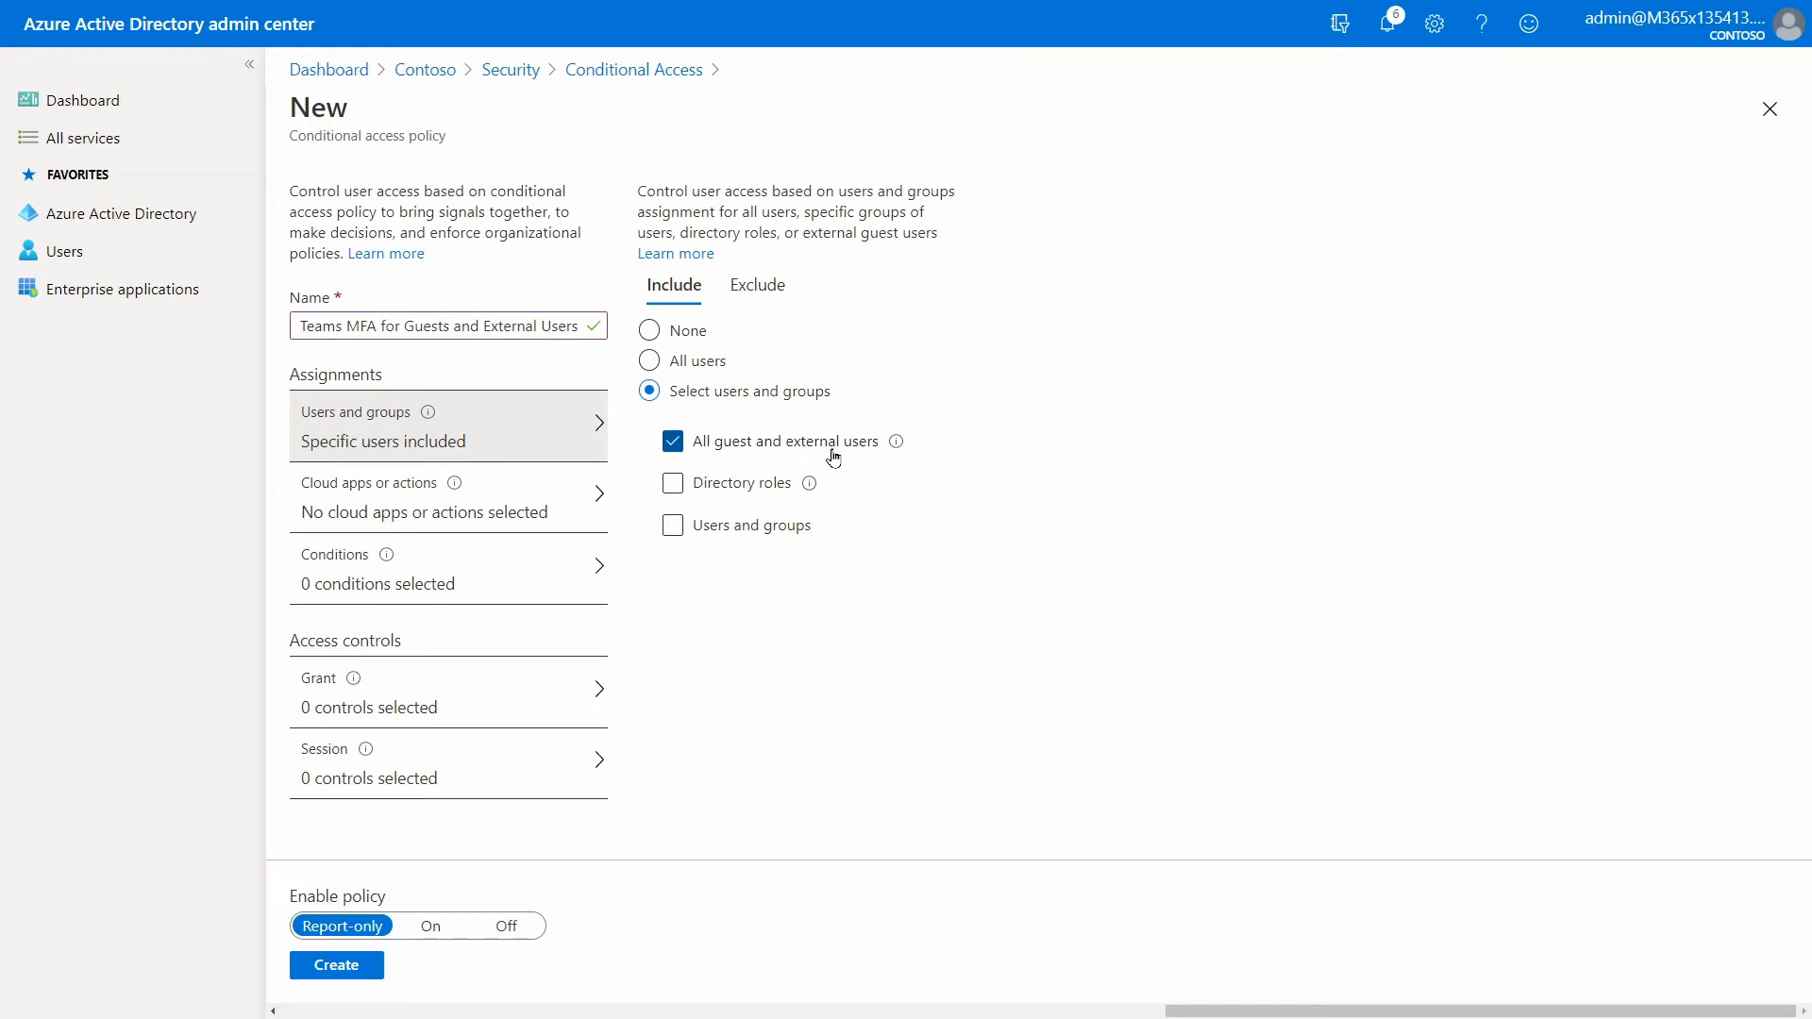
Limit the policy's cloud apps to Microsoft Teams as the only selected app.
{"action": "left_click", "coordinate": [515, 509]}
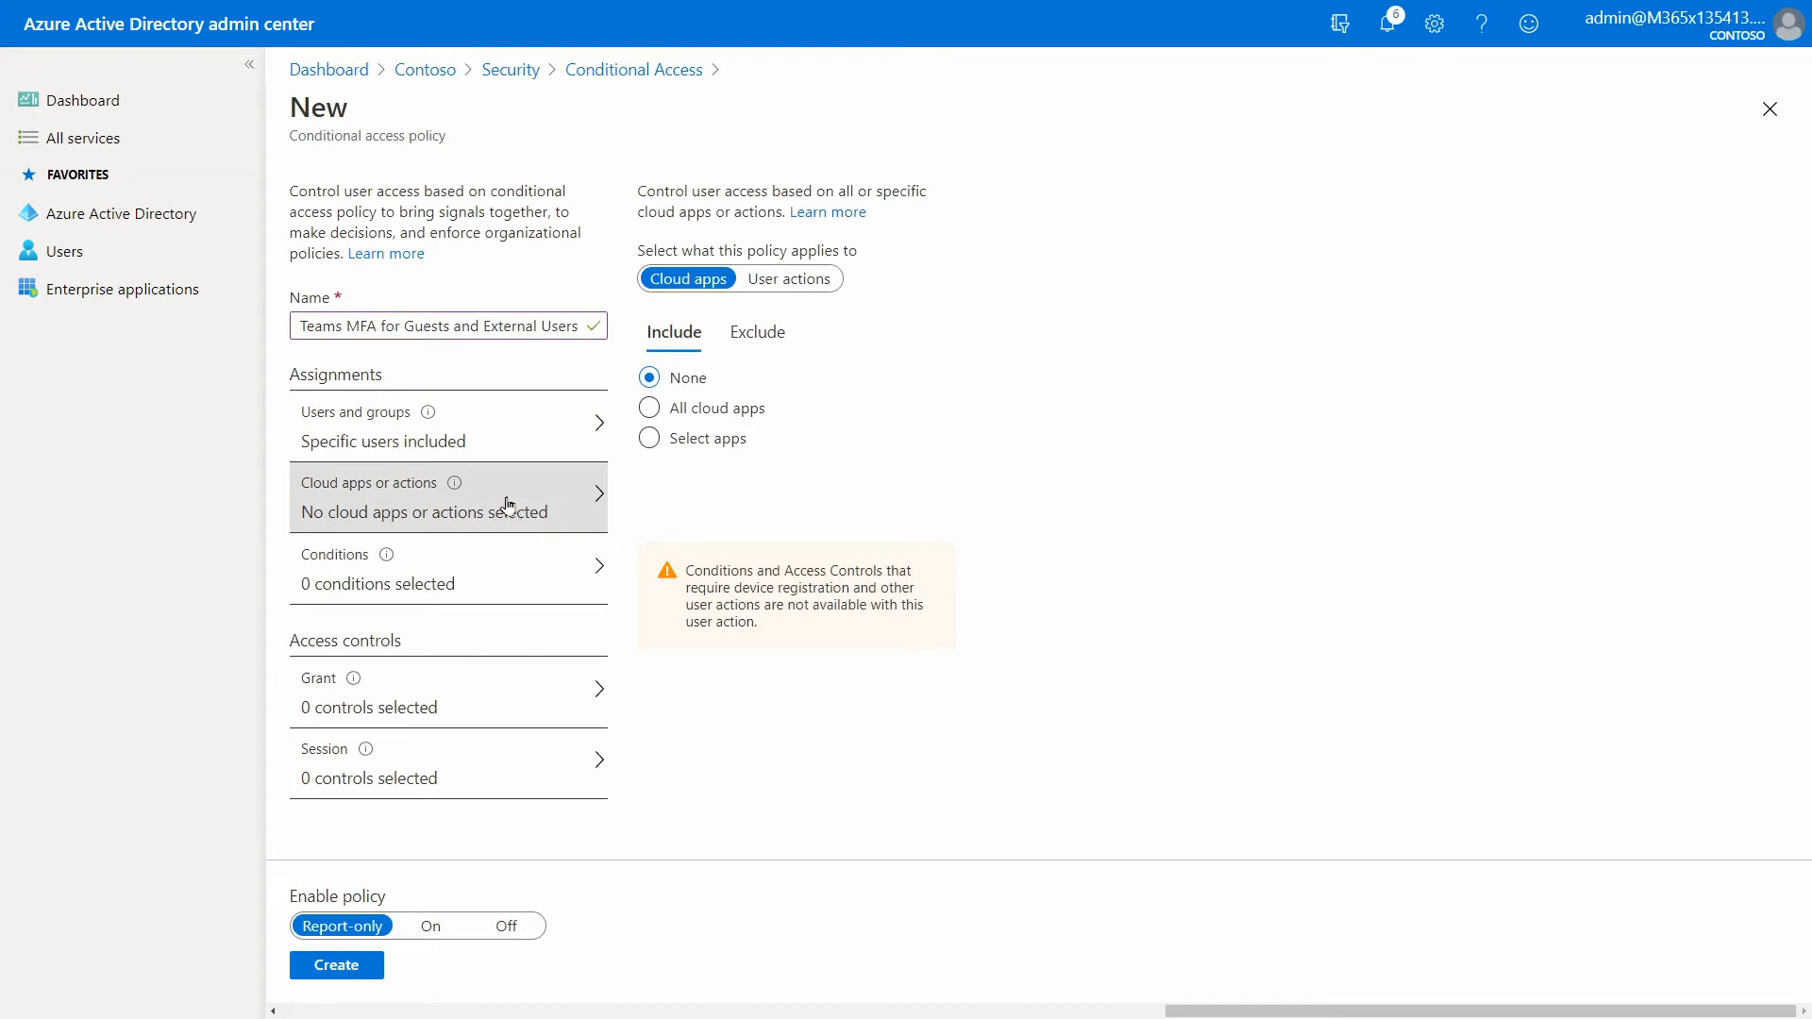
{"action": "left_click", "coordinate": [652, 439]}
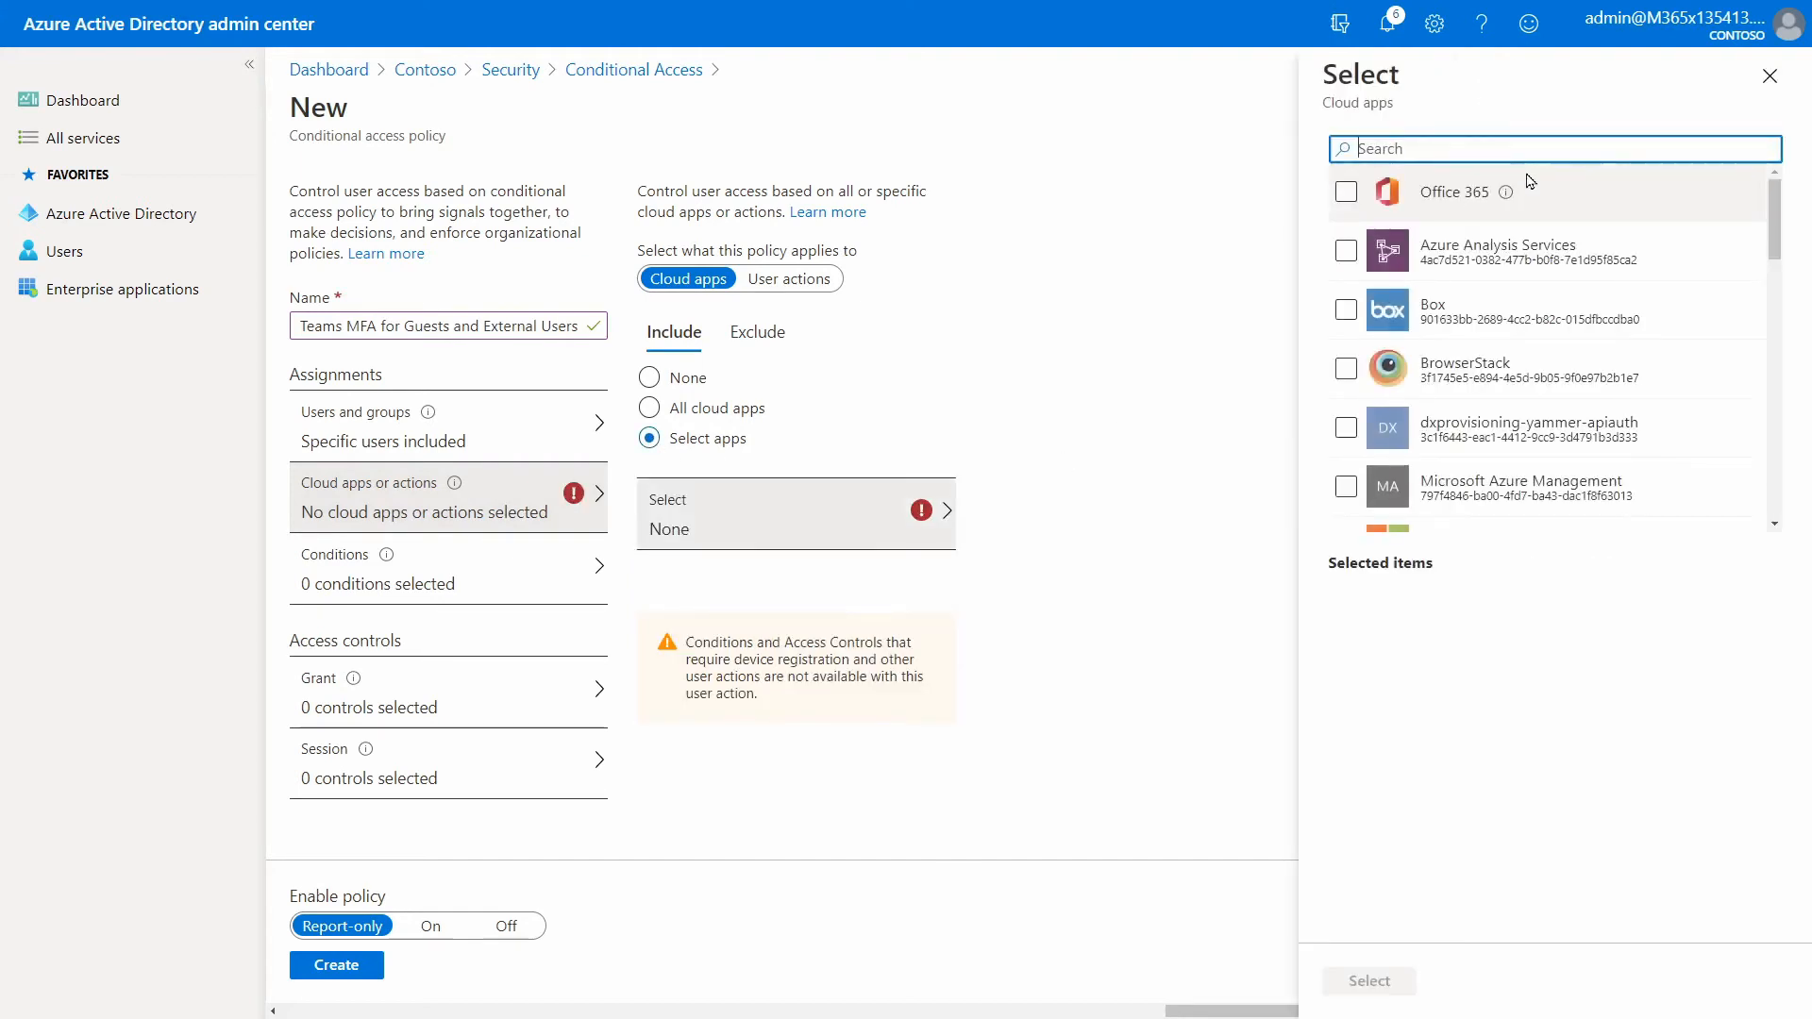
{"action": "type", "text": "teams"}
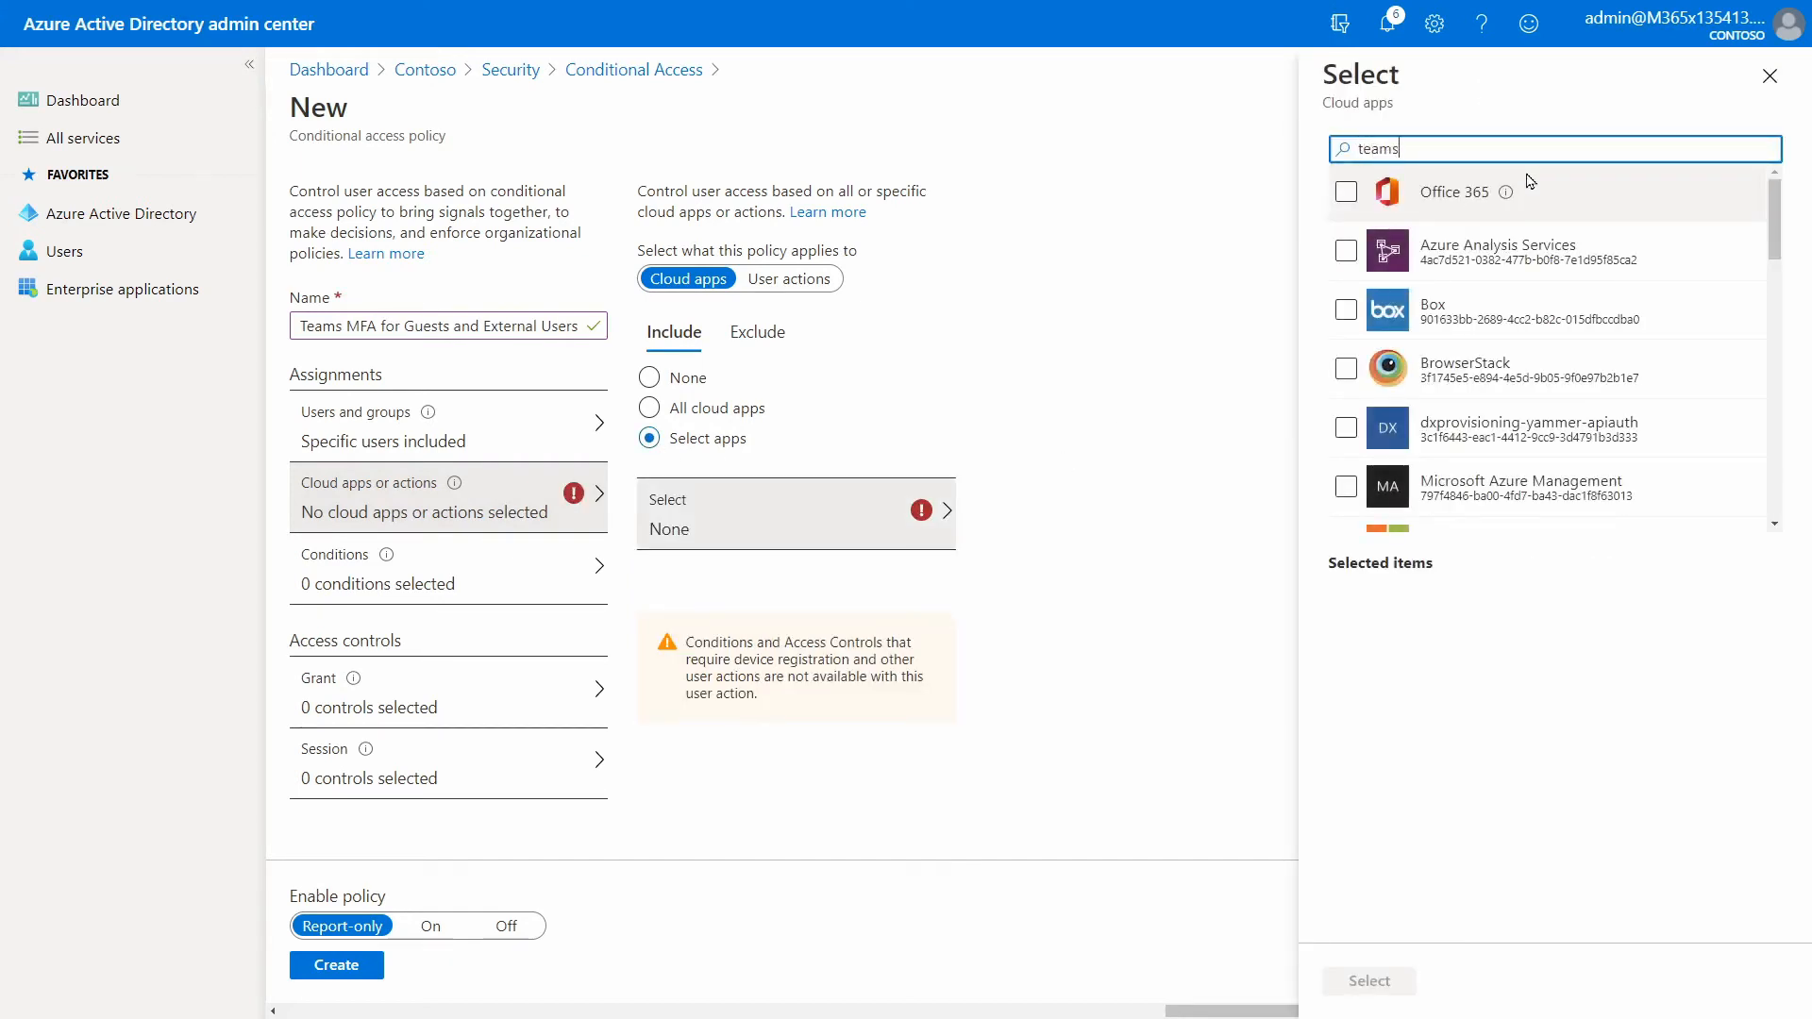
{"action": "left_click", "coordinate": [1347, 194]}
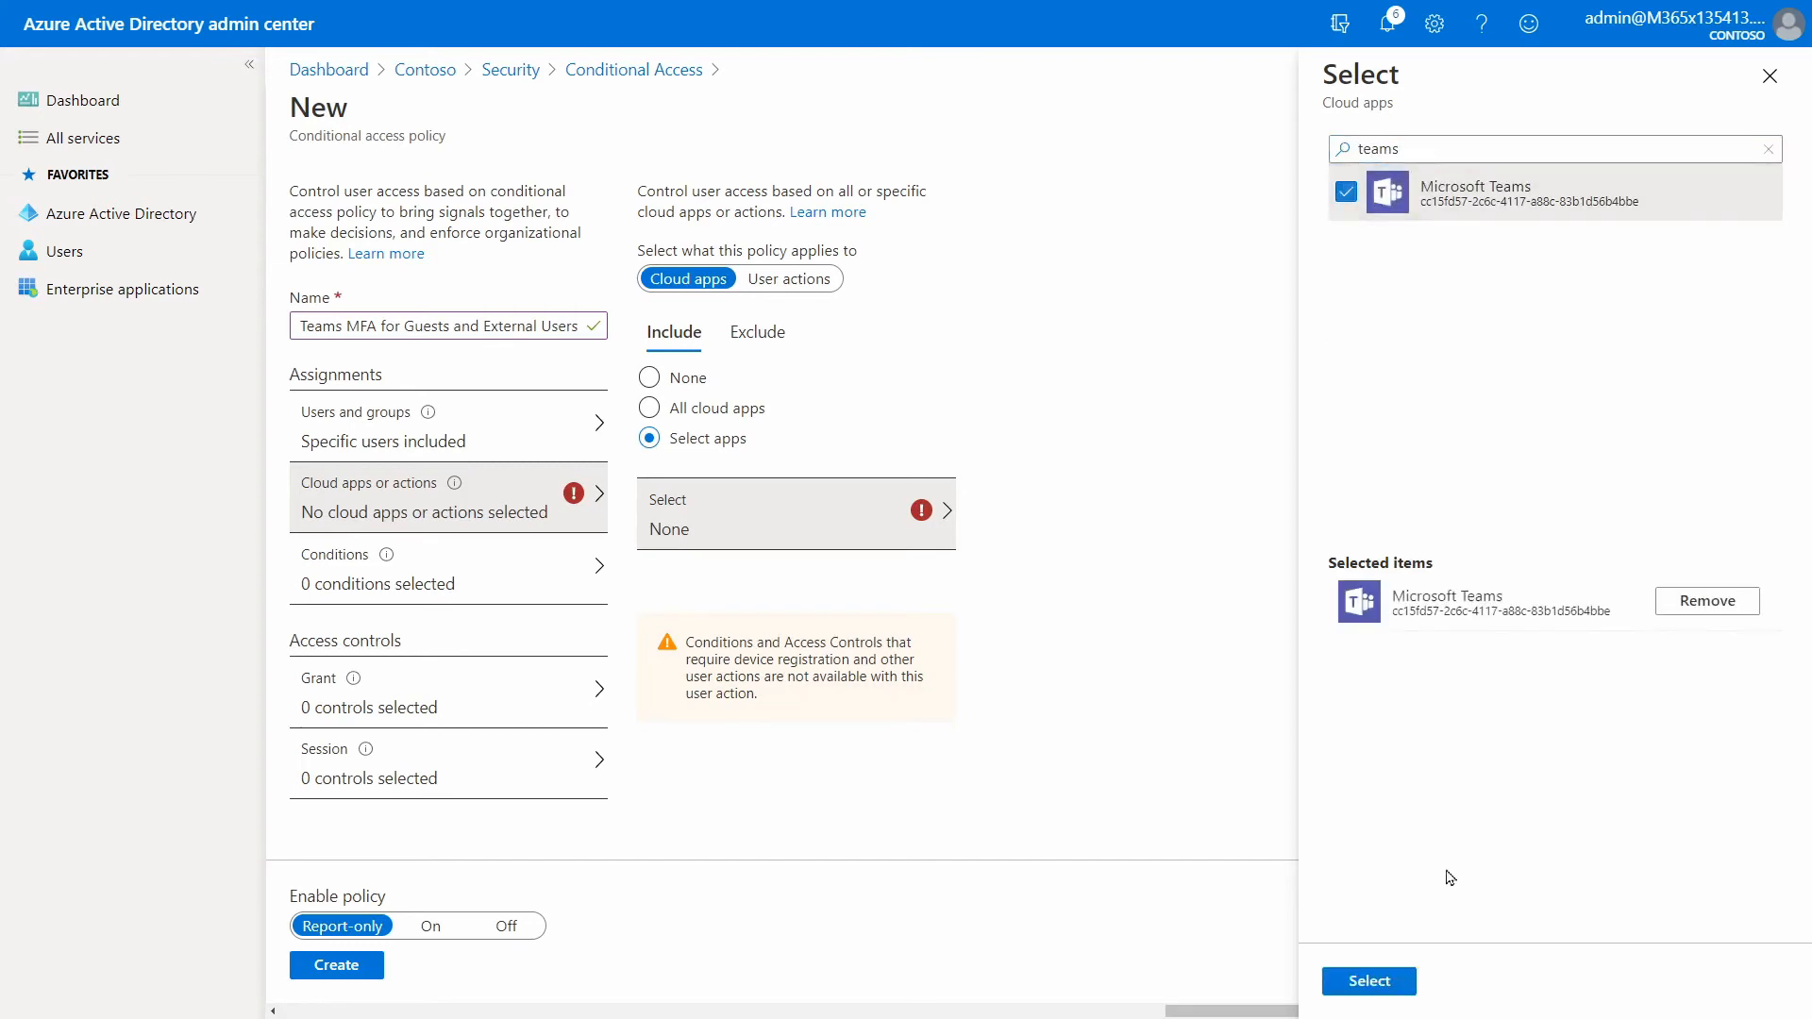
{"action": "left_click", "coordinate": [1369, 981]}
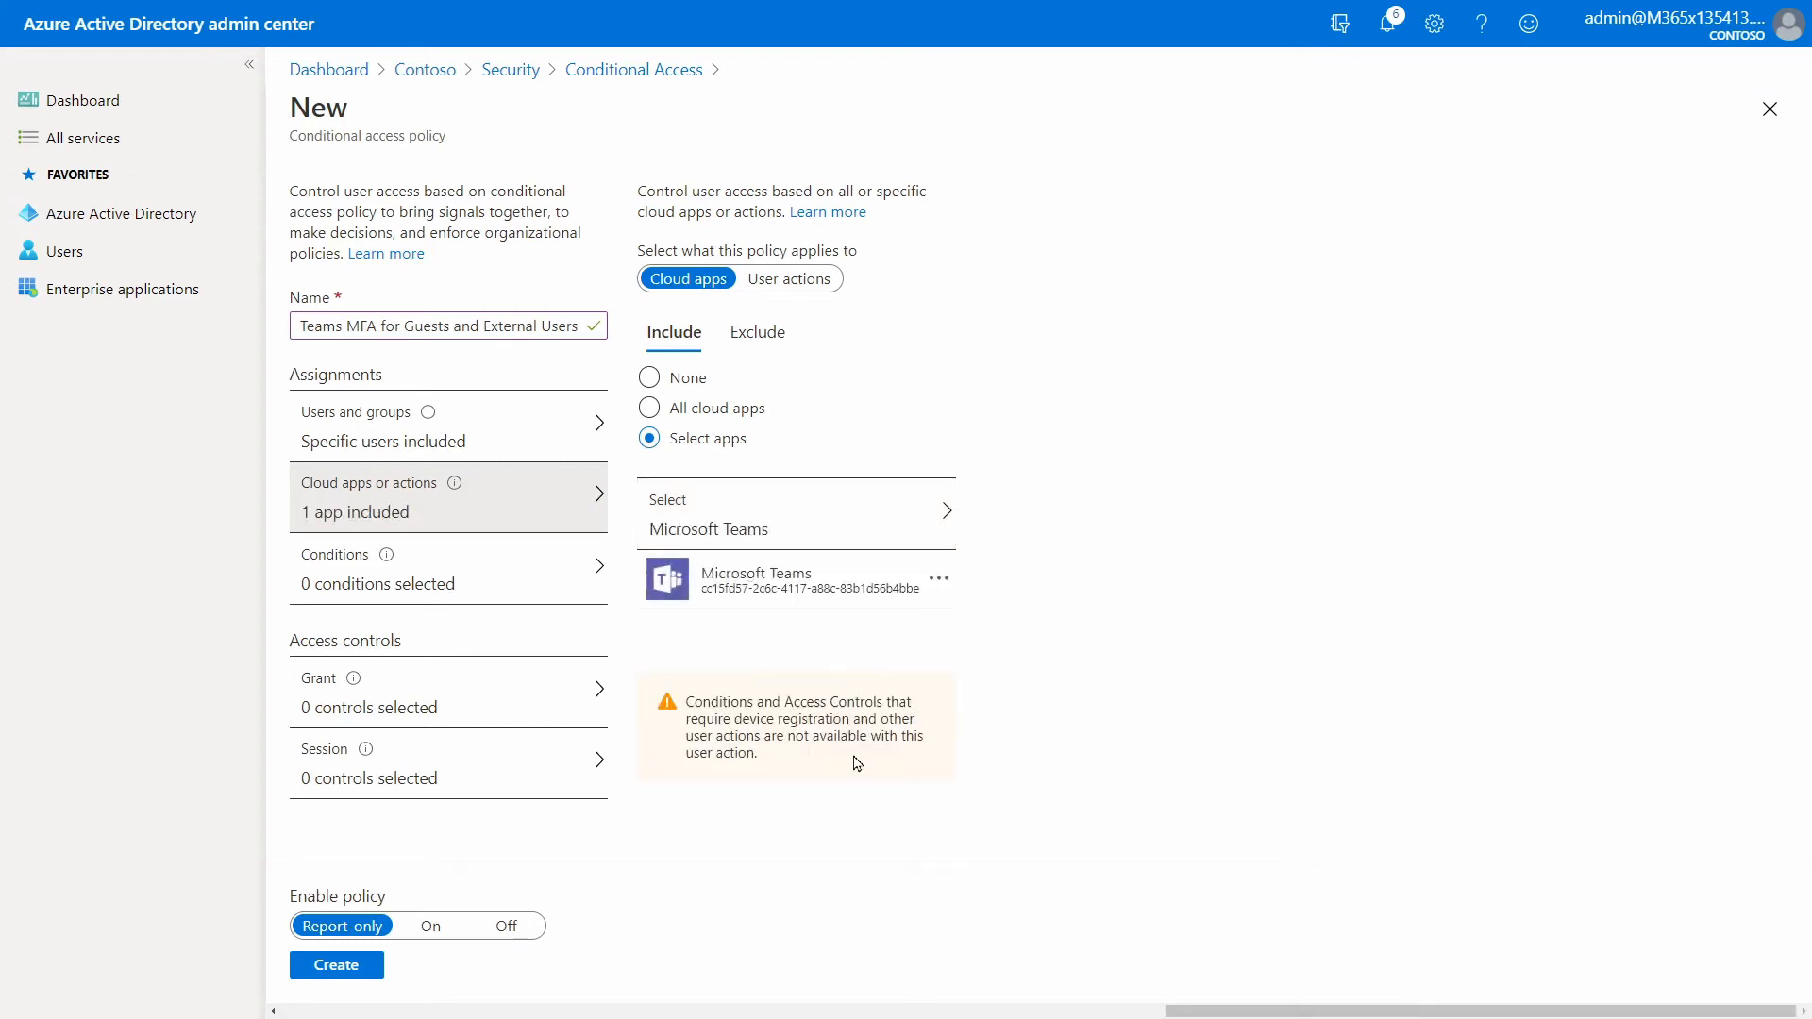
Grant access with multi-factor authentication required and create the policy in report-only mode.
{"action": "left_click", "coordinate": [514, 721]}
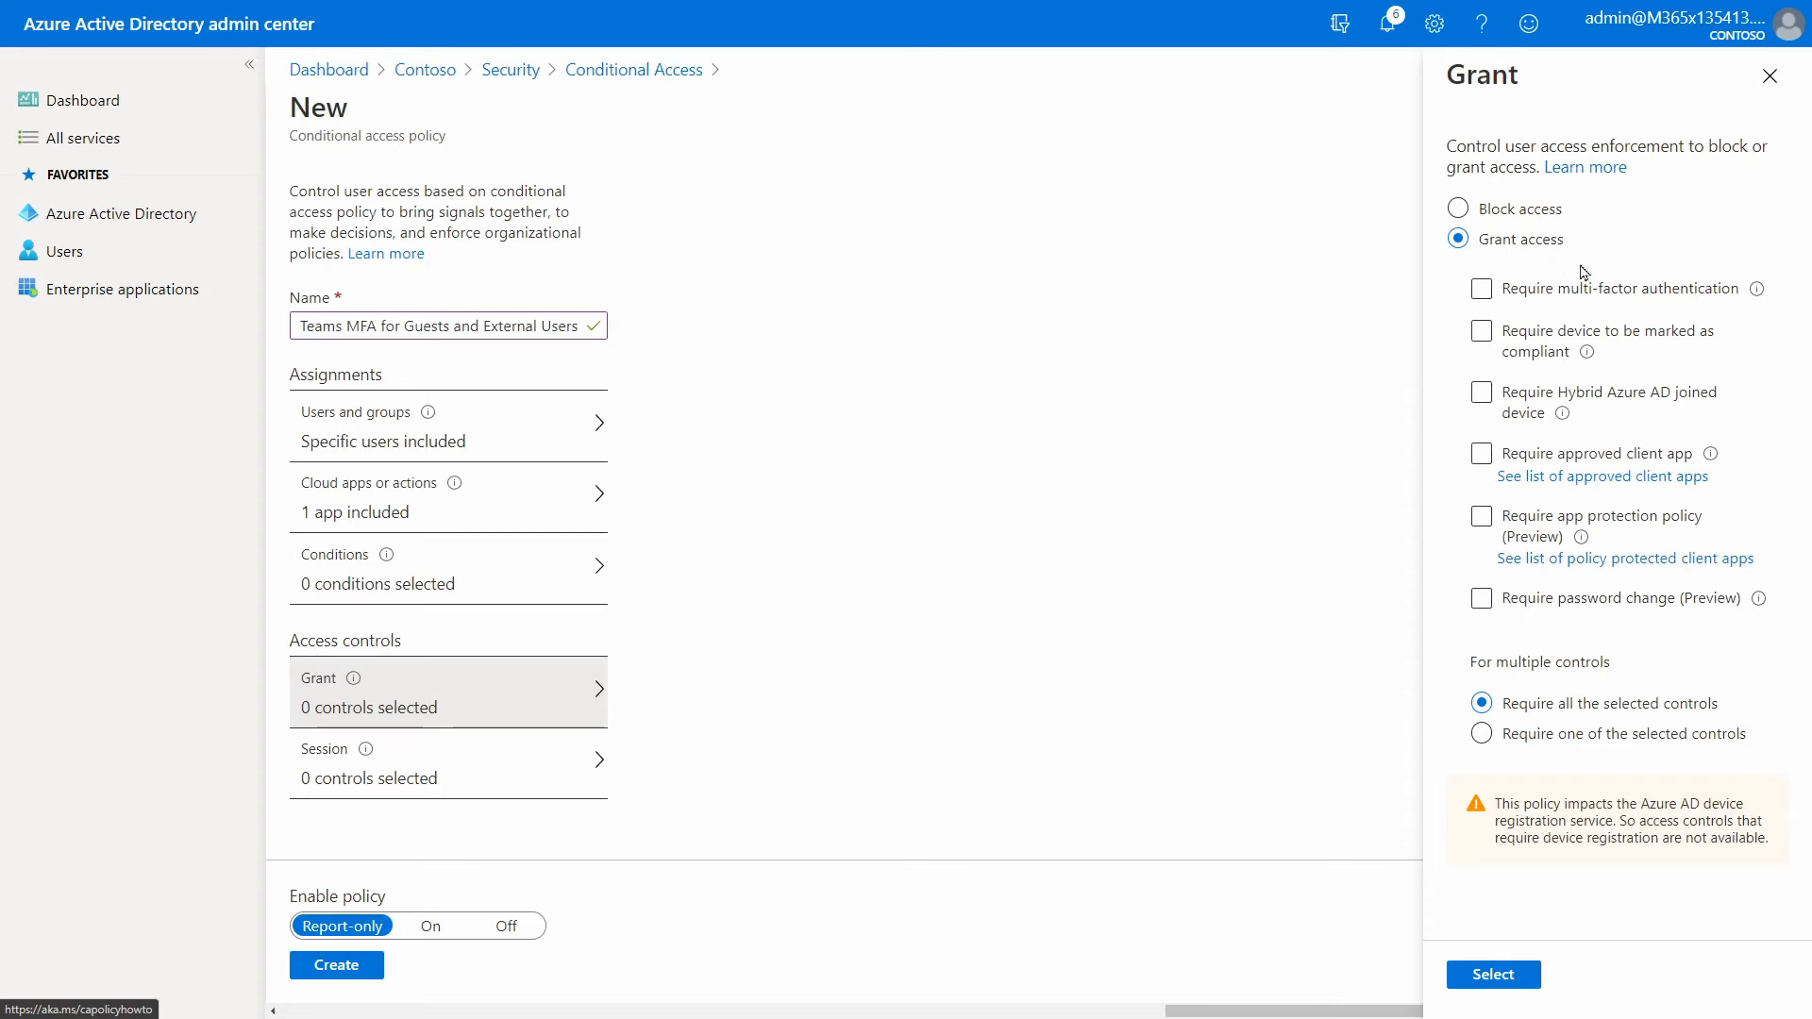
{"action": "left_click", "coordinate": [1500, 296]}
{"action": "left_click", "coordinate": [1498, 298]}
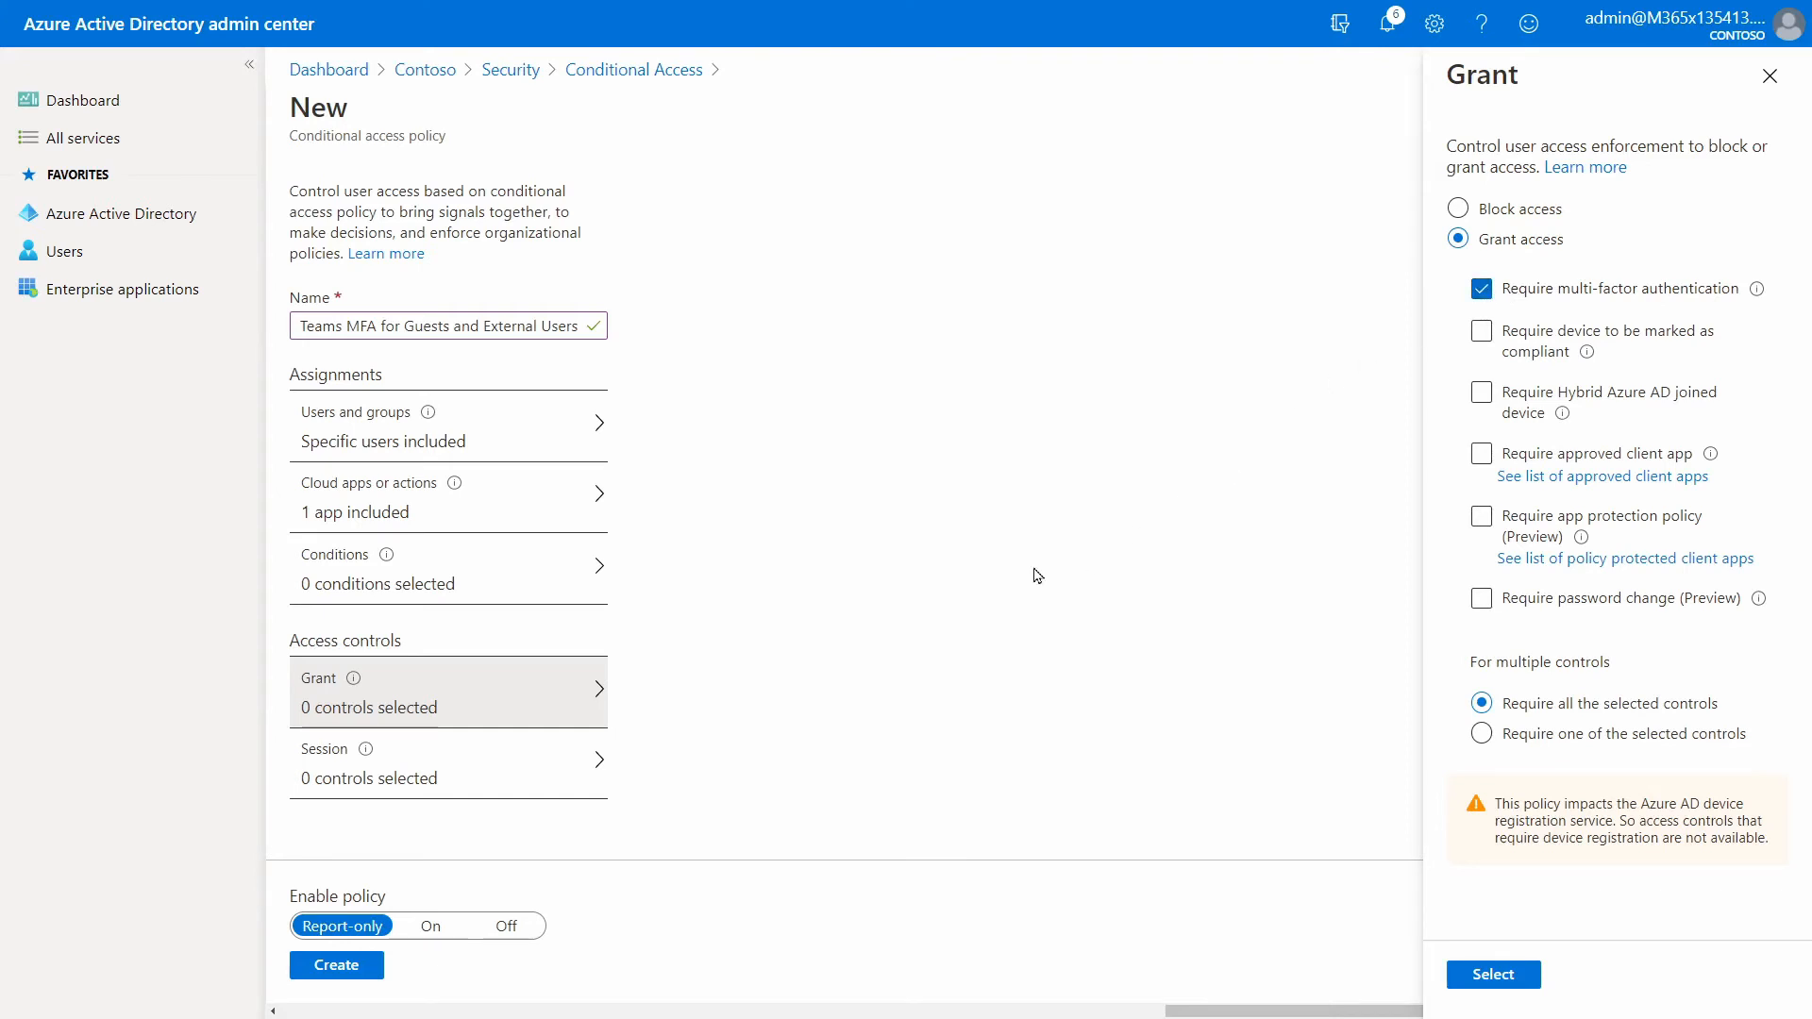
{"action": "left_click", "coordinate": [1468, 979]}
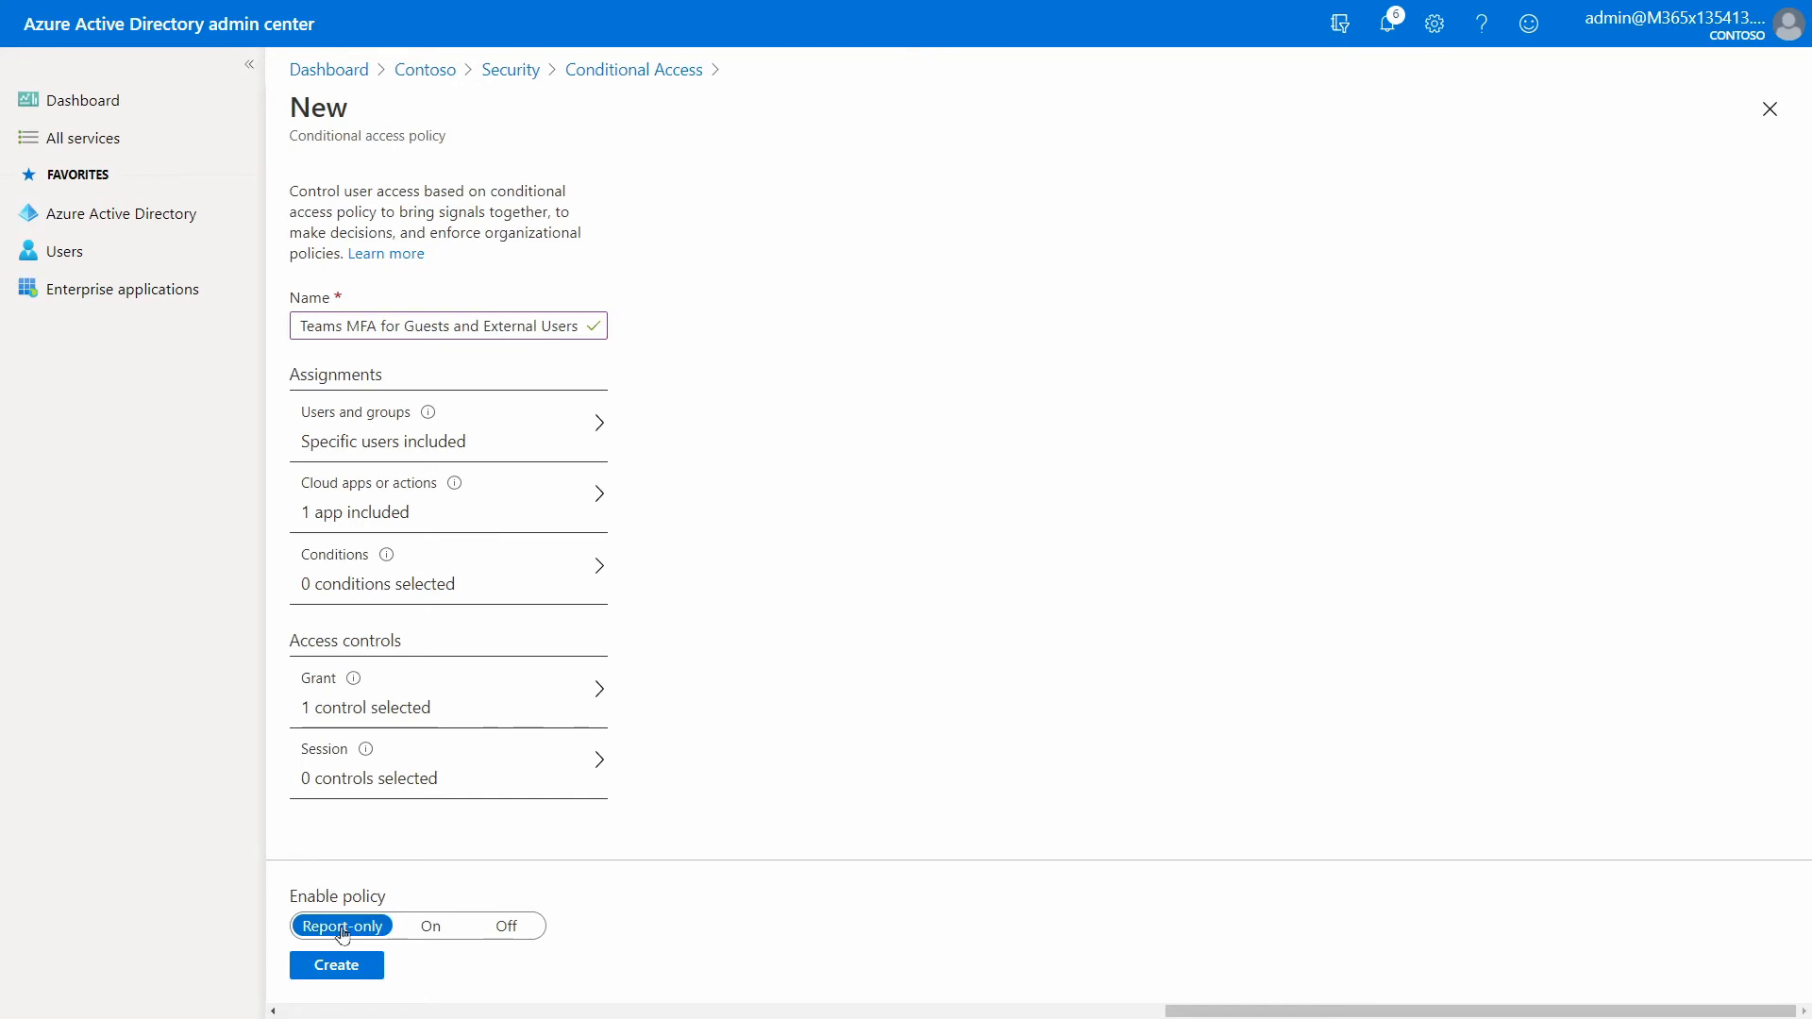
{"action": "left_click", "coordinate": [336, 966]}
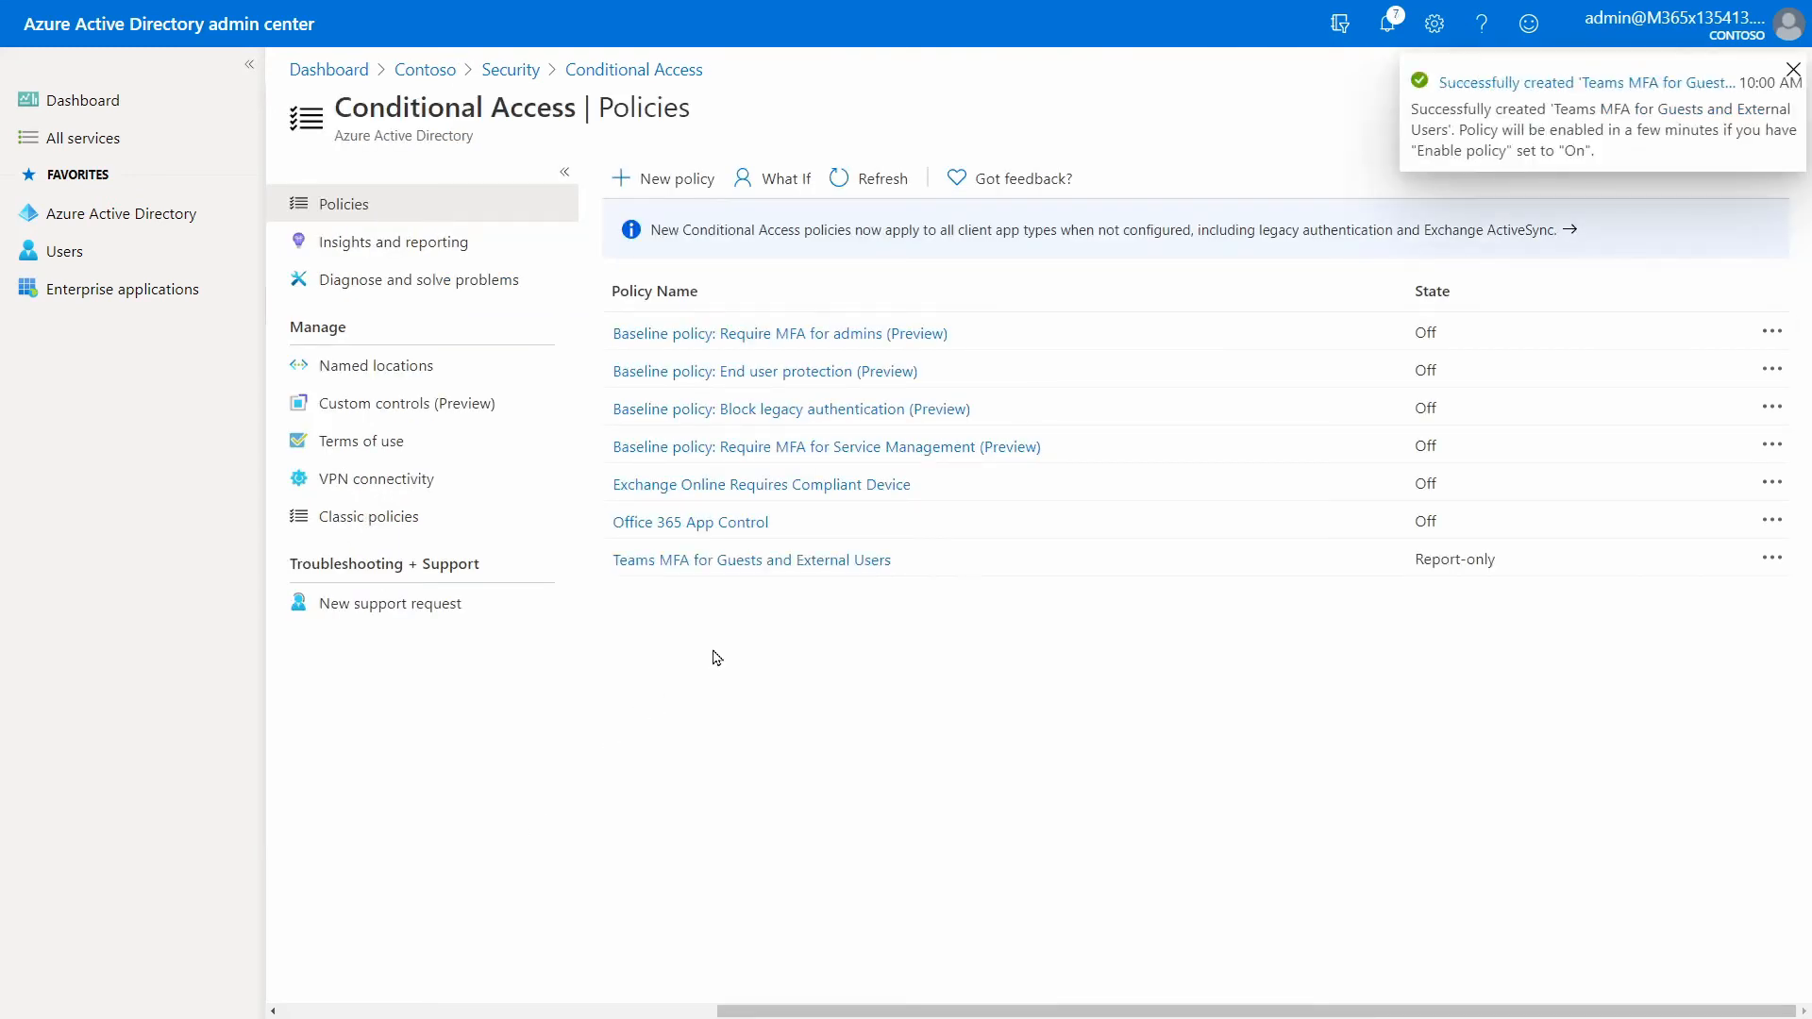
Open the What If policy test and select the guest account as the user to evaluate.
{"action": "left_click", "coordinate": [767, 188]}
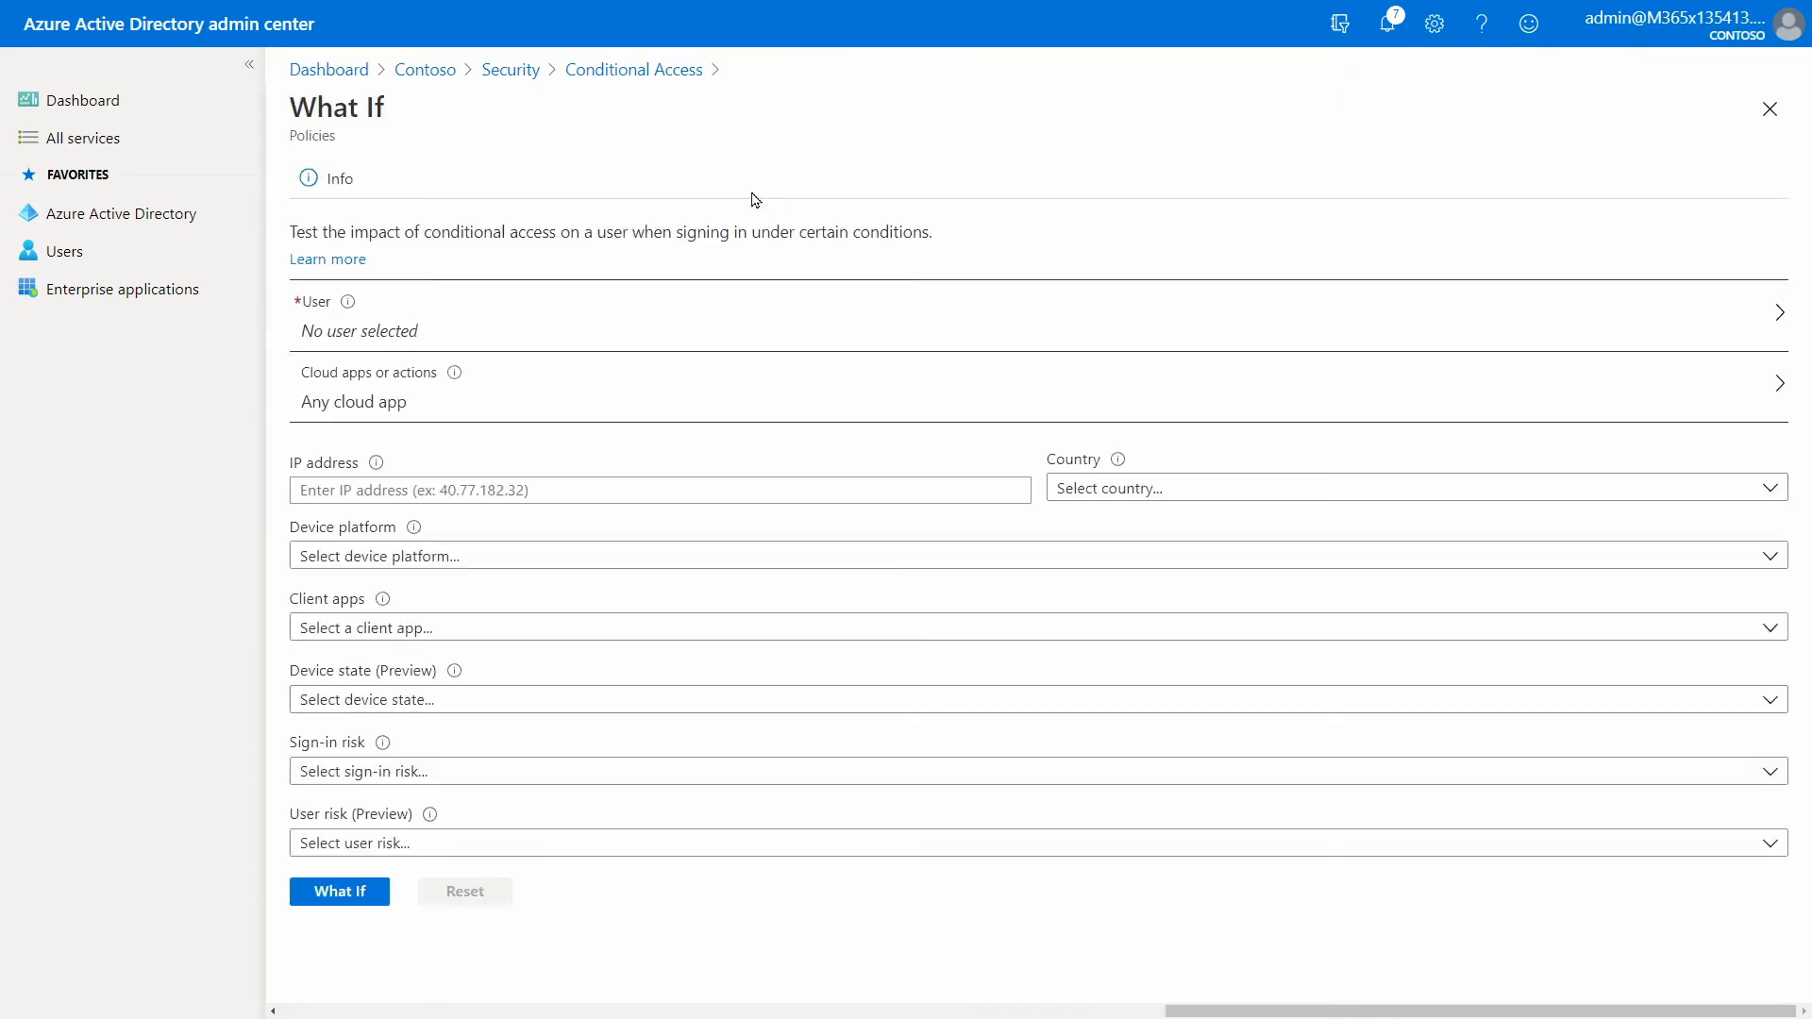
{"action": "left_click", "coordinate": [490, 330]}
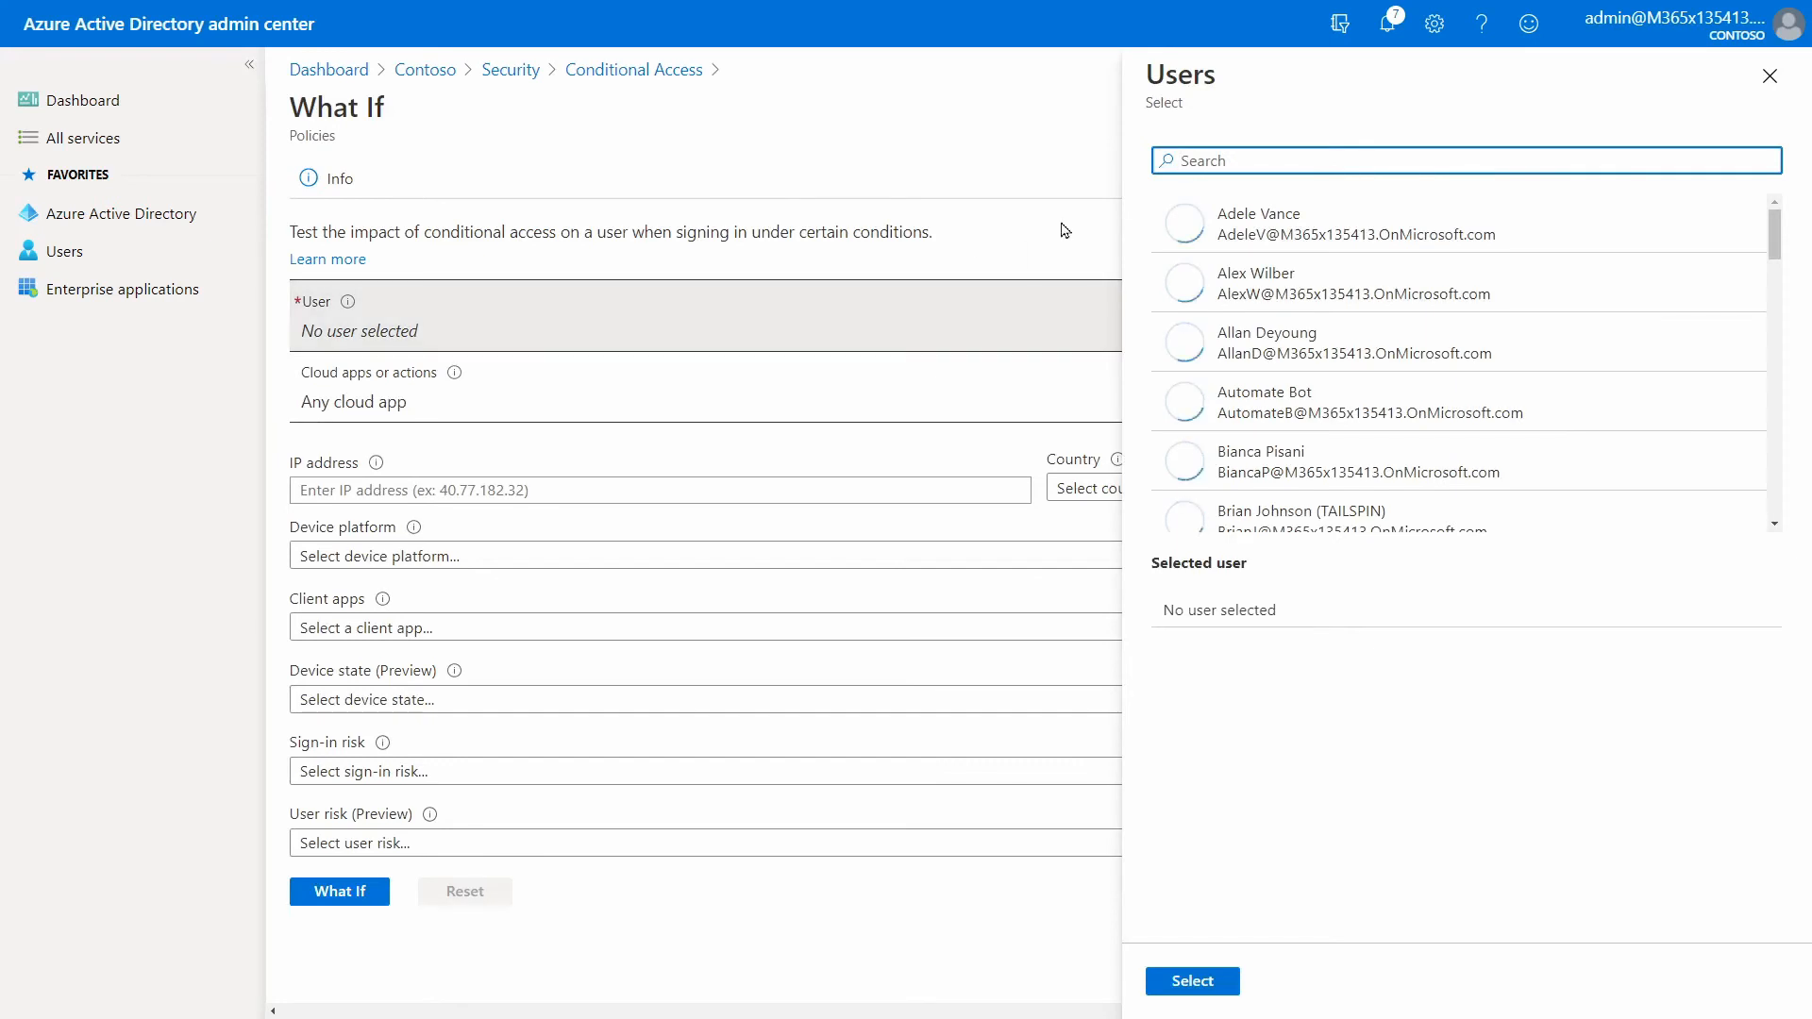
{"action": "type", "text": "mygu"}
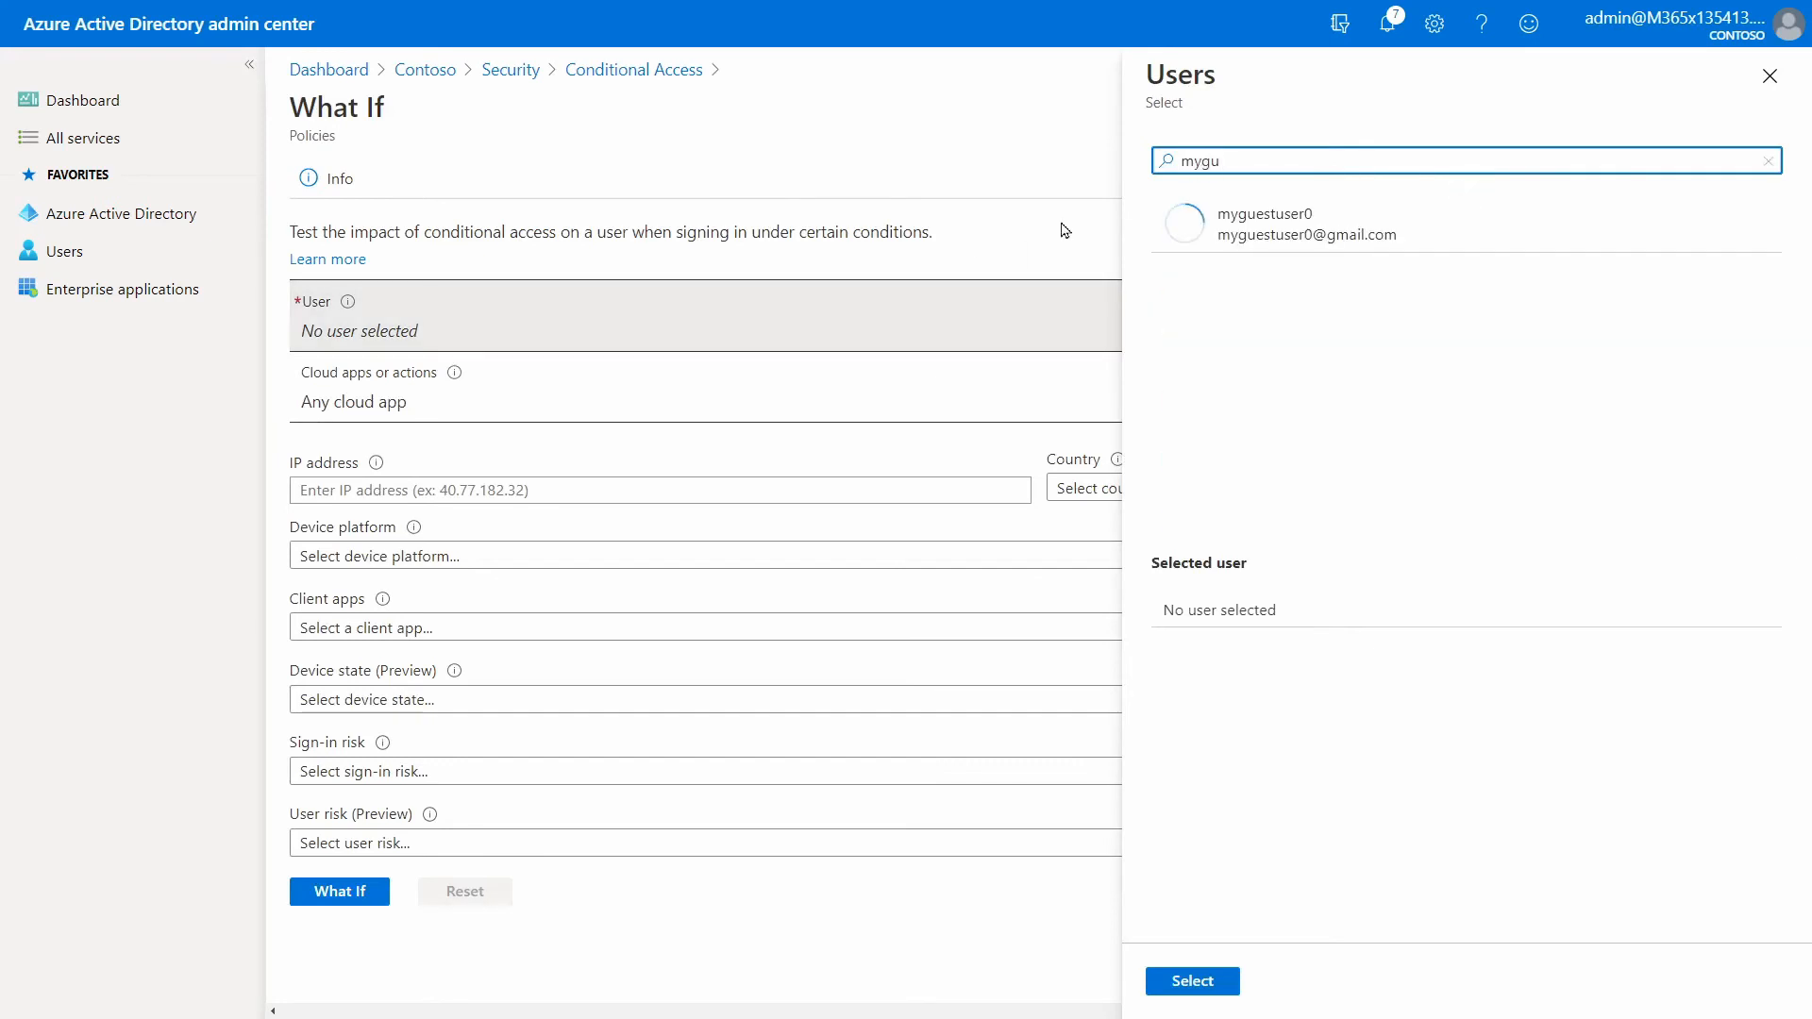
{"action": "left_click", "coordinate": [1232, 204]}
{"action": "left_click", "coordinate": [1182, 980]}
Restrict the What If test's cloud apps to Microsoft Teams.
{"action": "left_click", "coordinate": [419, 416]}
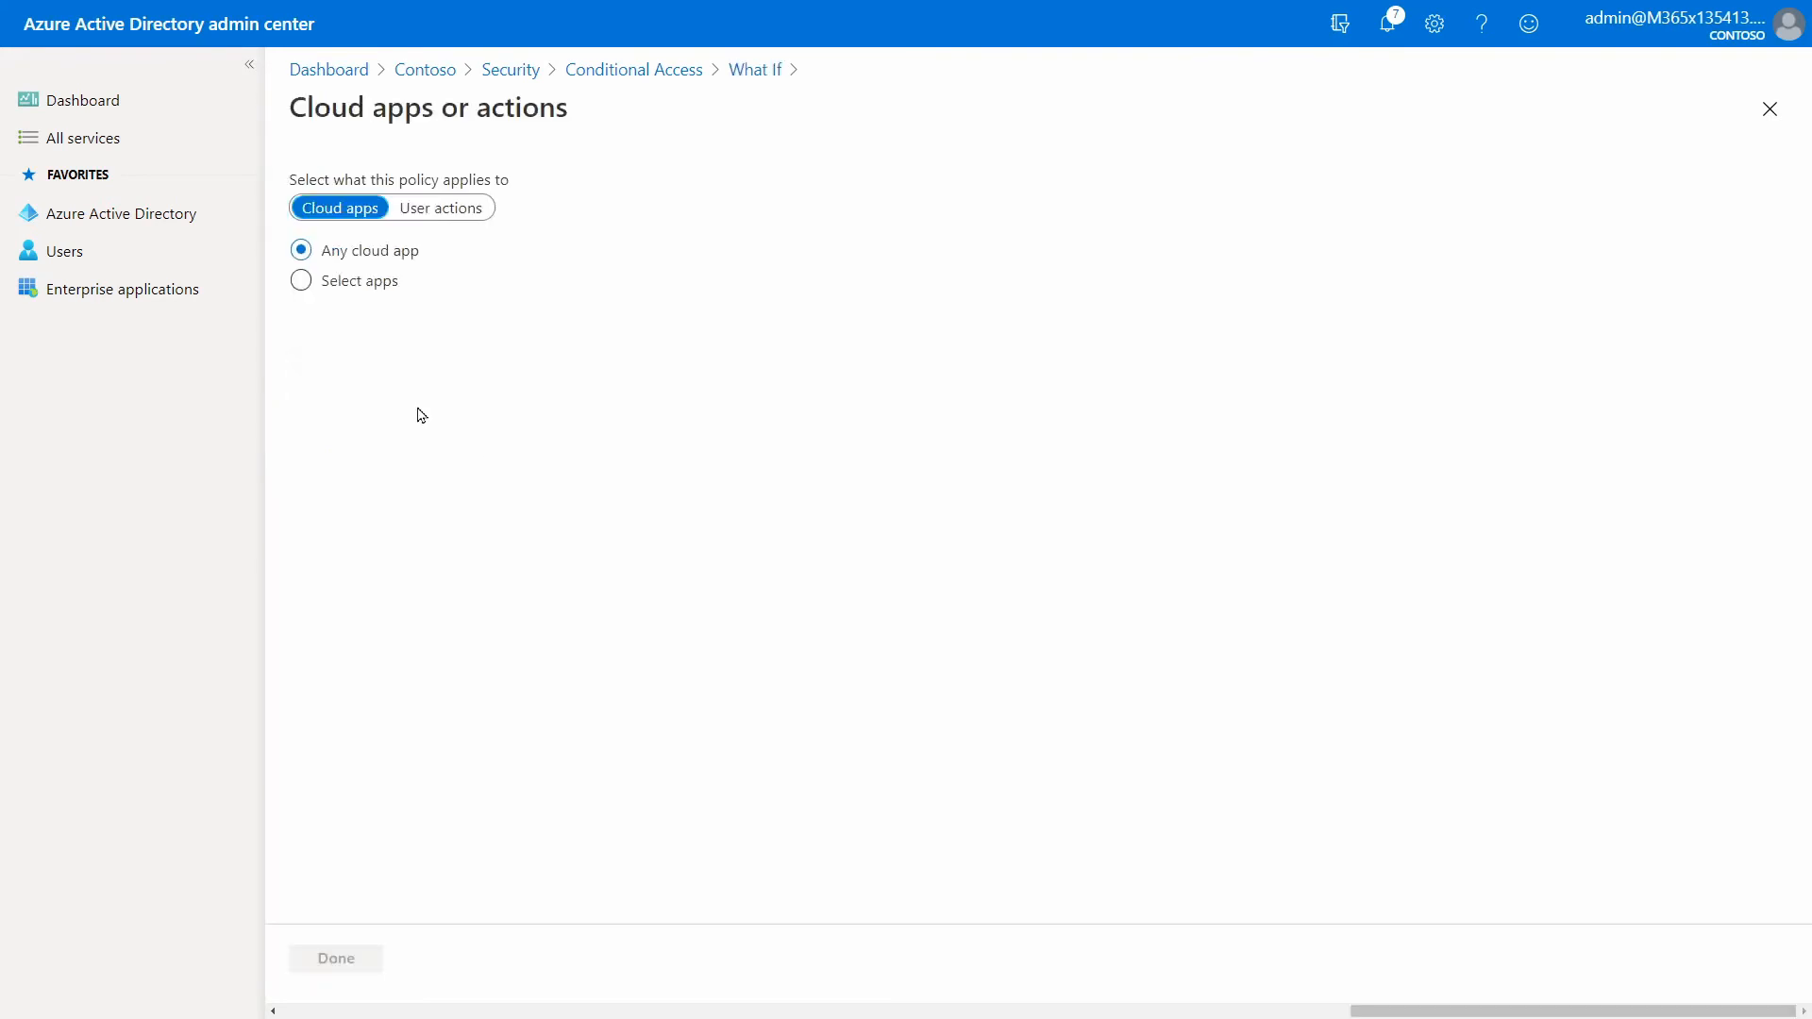
{"action": "left_click", "coordinate": [310, 280]}
{"action": "left_click", "coordinate": [443, 356]}
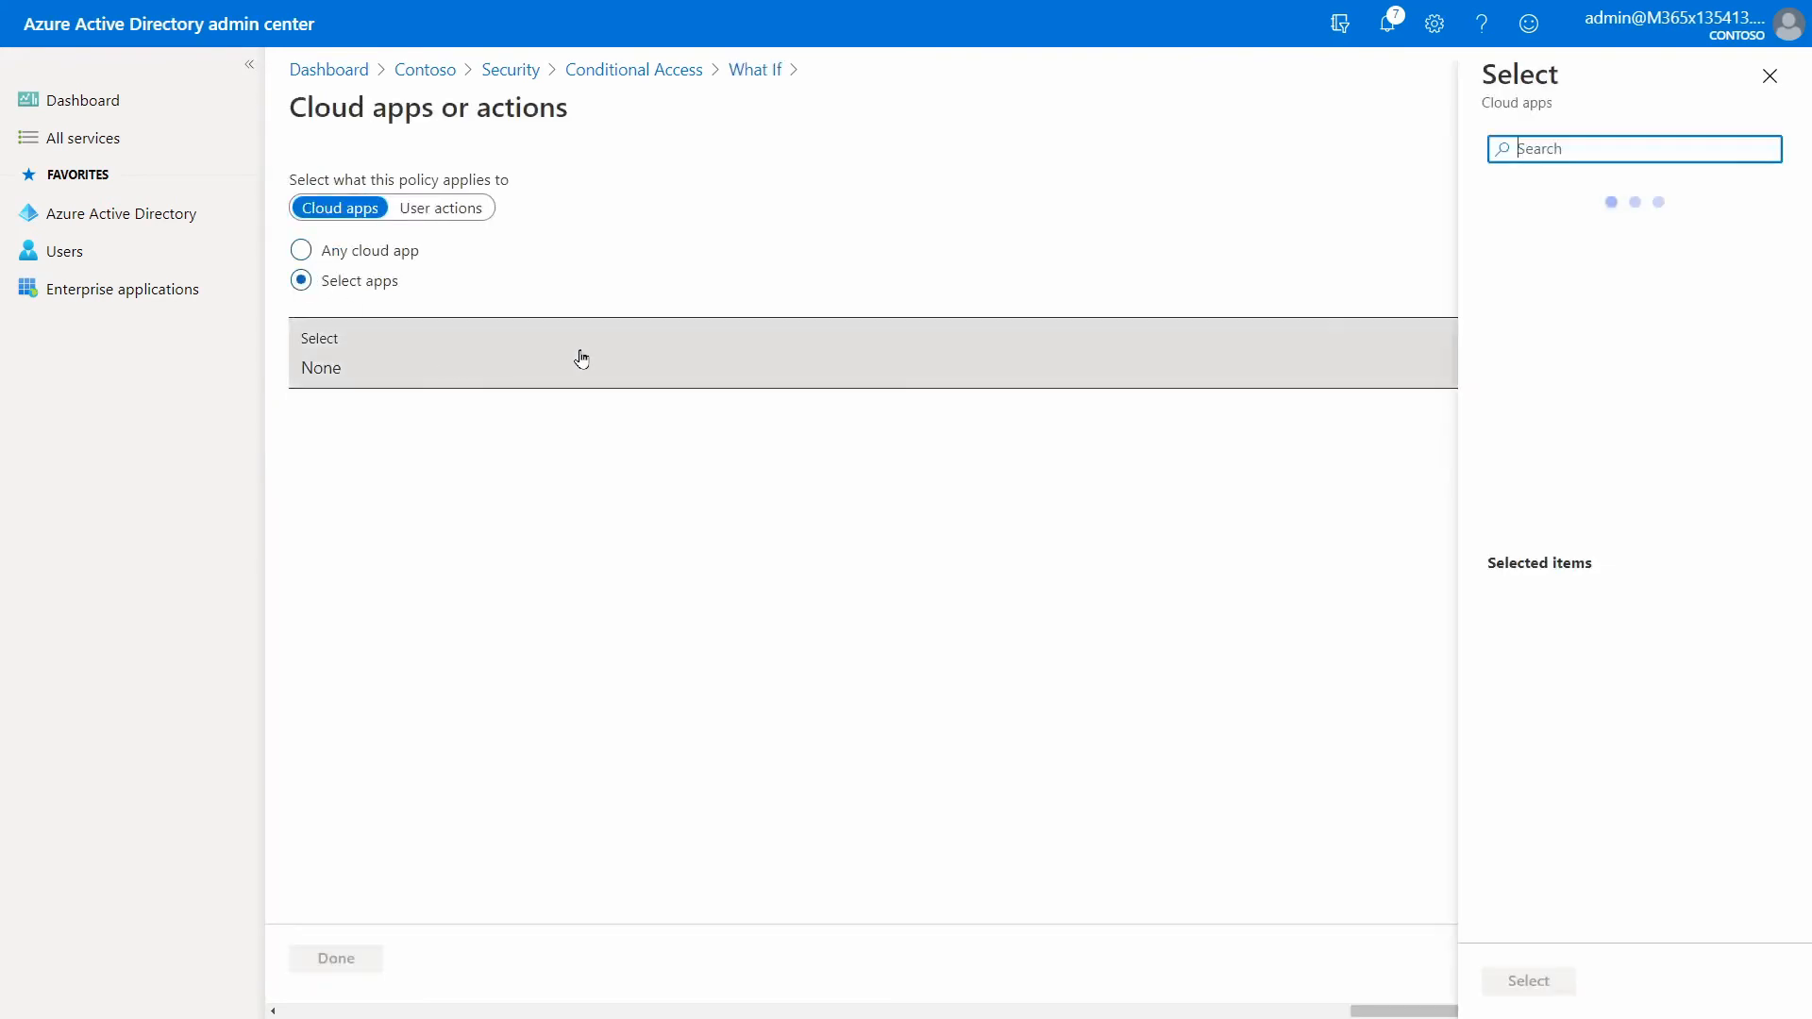
{"action": "type", "text": "teams"}
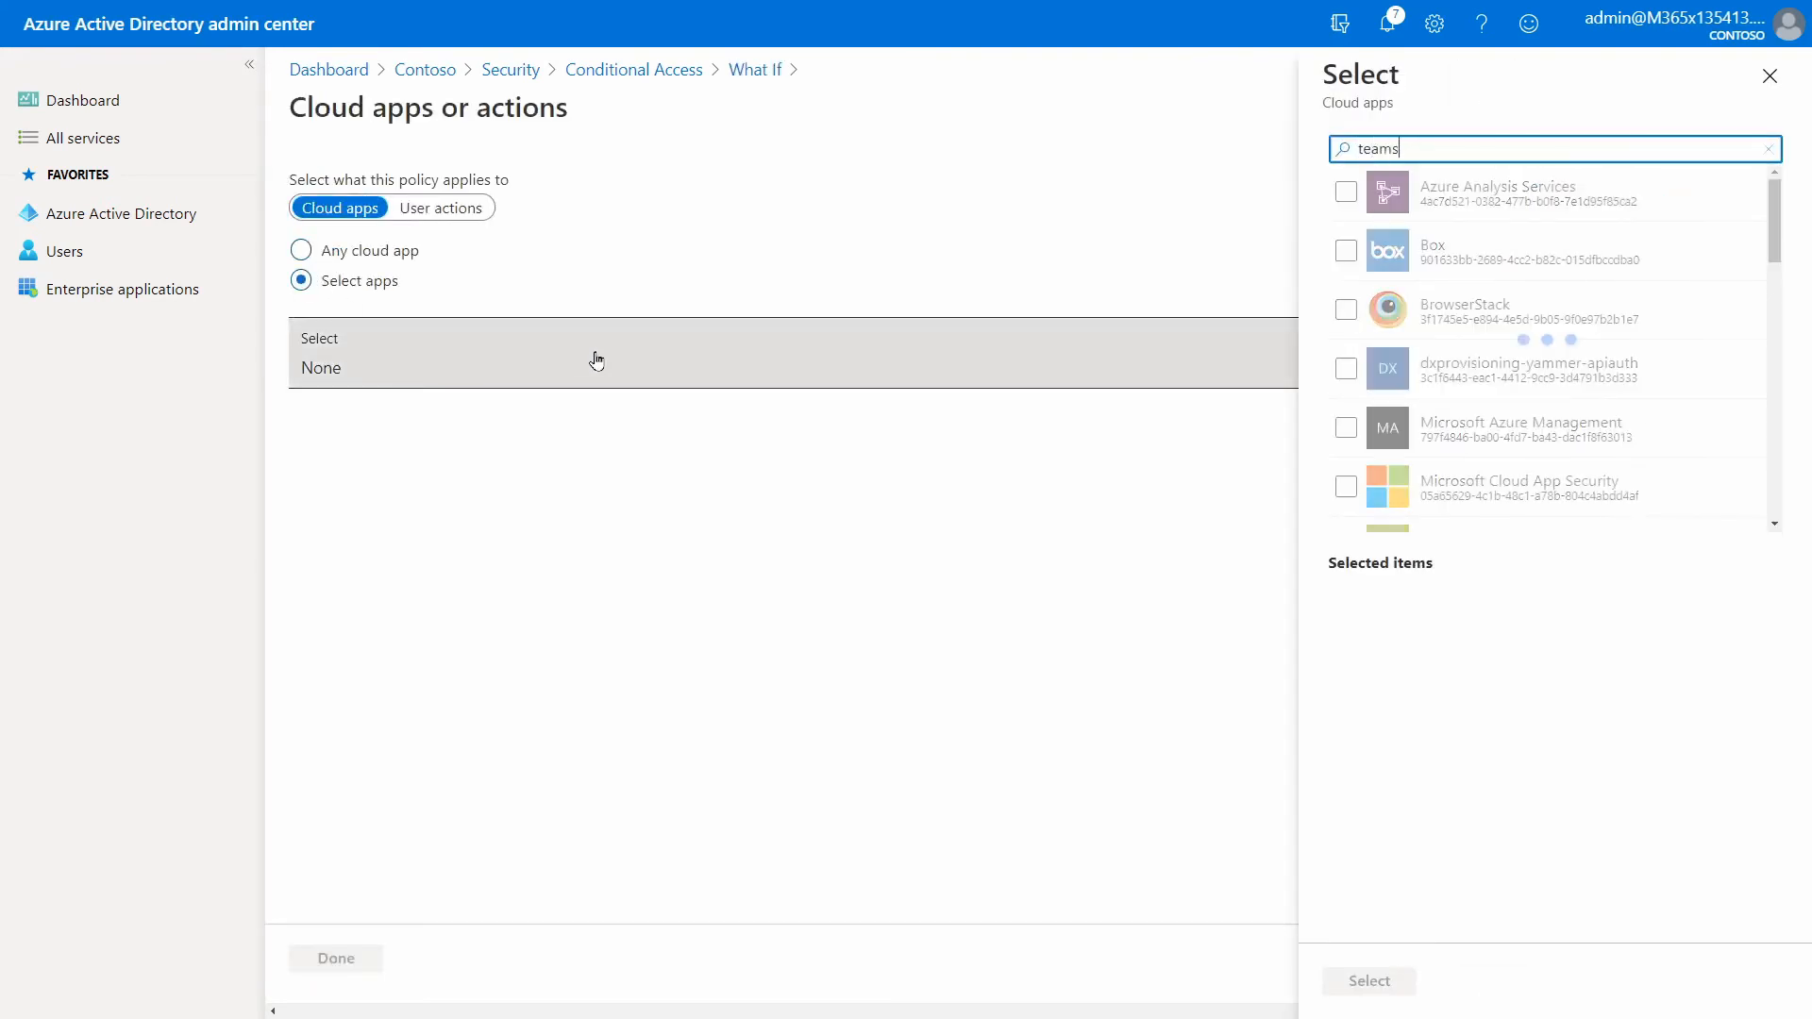
{"action": "left_click", "coordinate": [1346, 200]}
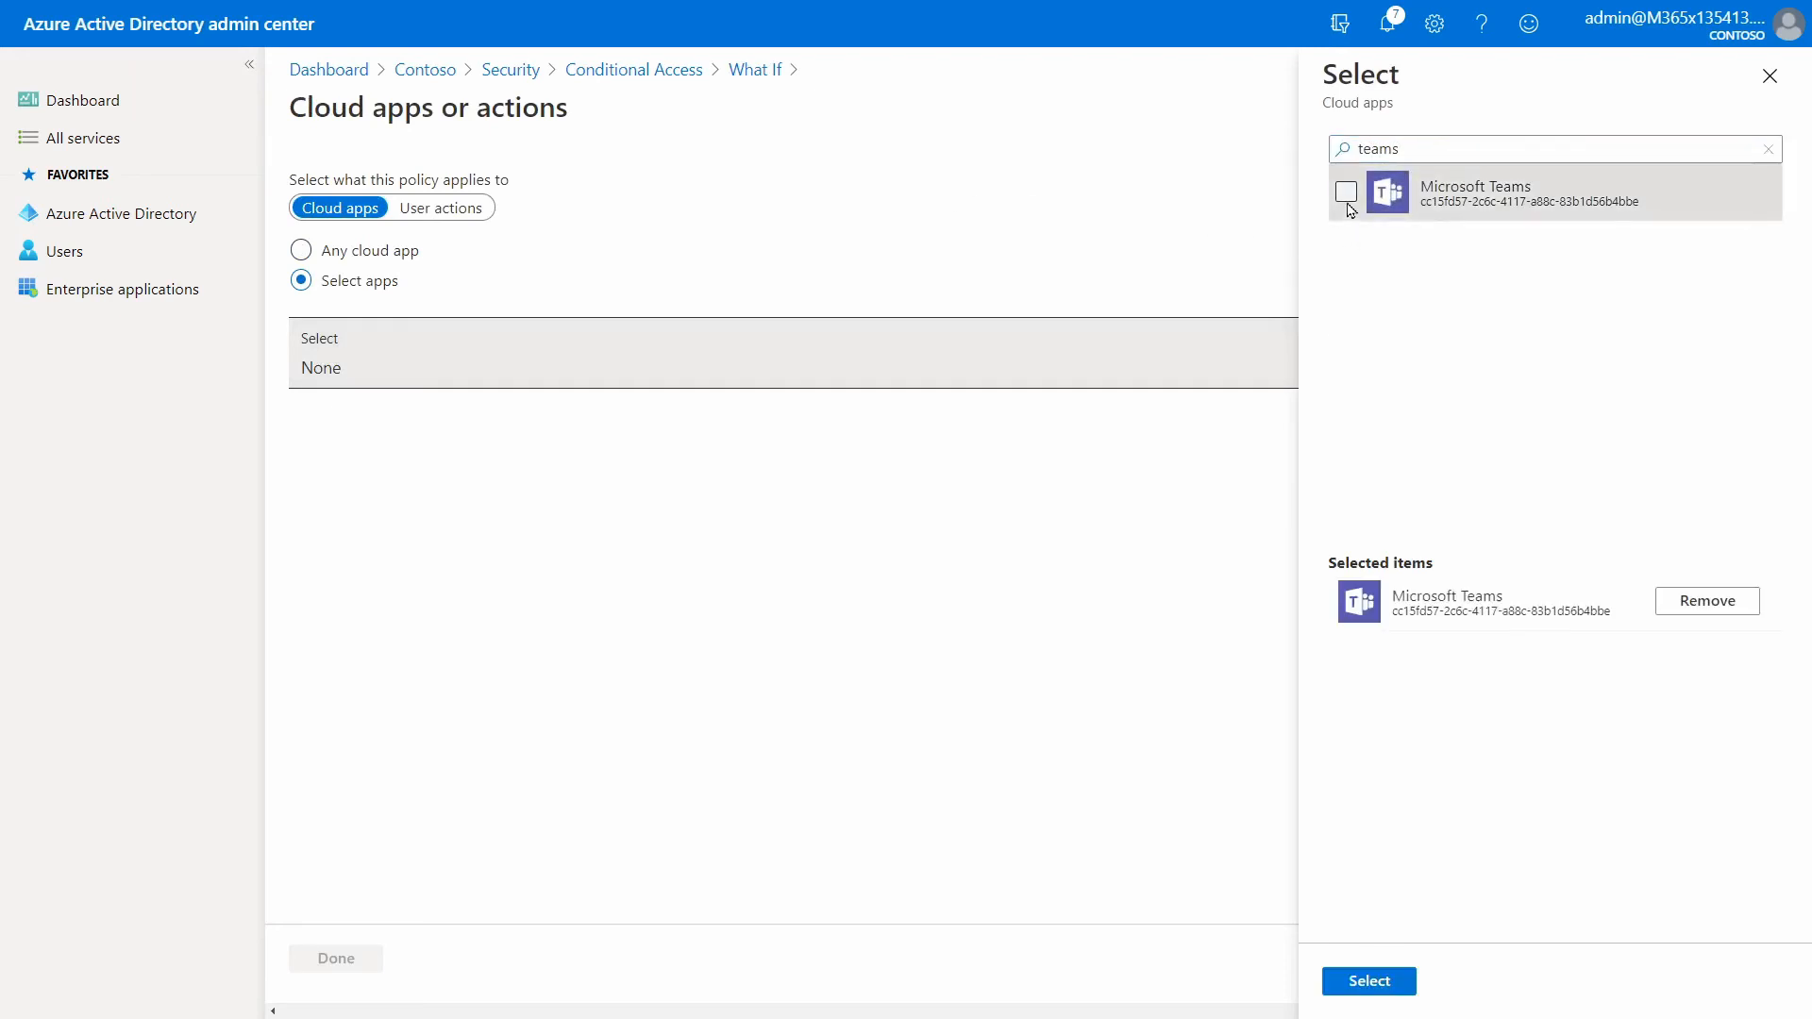
{"action": "left_click", "coordinate": [1368, 980]}
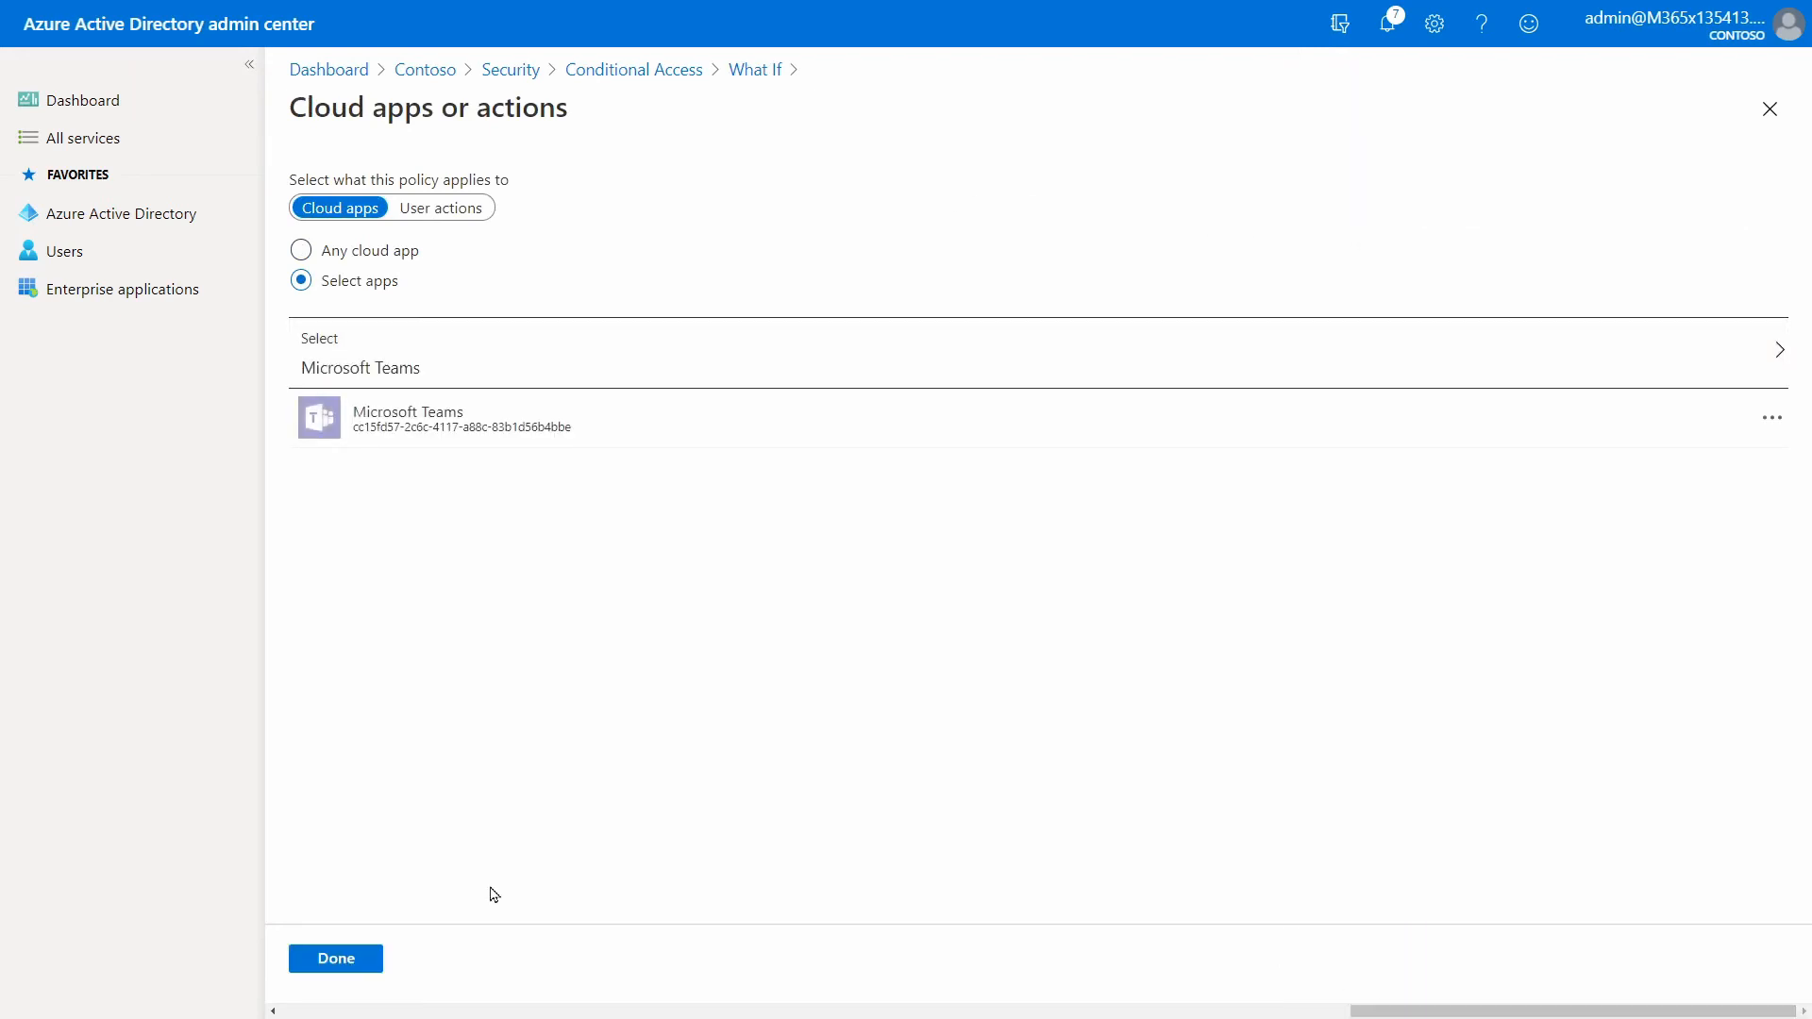
{"action": "left_click", "coordinate": [349, 957]}
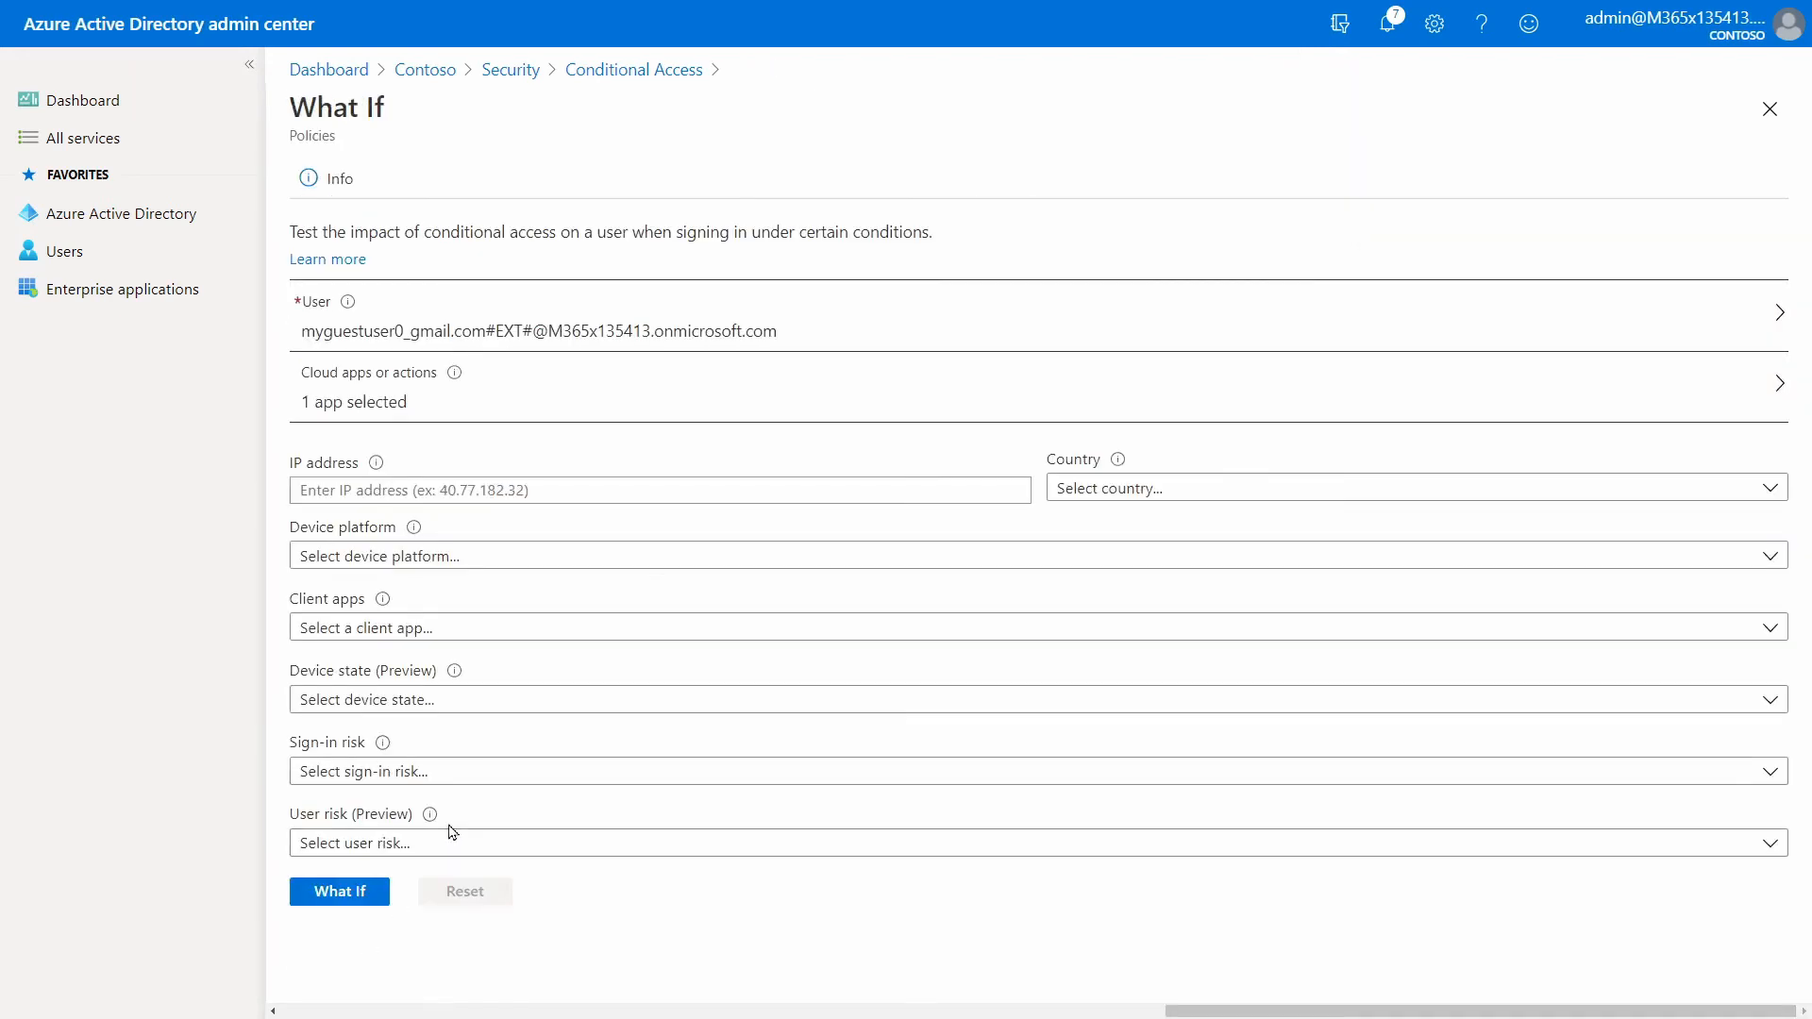
Run the What If test, examine which policies will apply to the guest, and return to the policies list.
{"action": "left_click", "coordinate": [335, 891]}
{"action": "scroll", "coordinate": [436, 876], "scroll_direction": "down", "scroll_amount": 2}
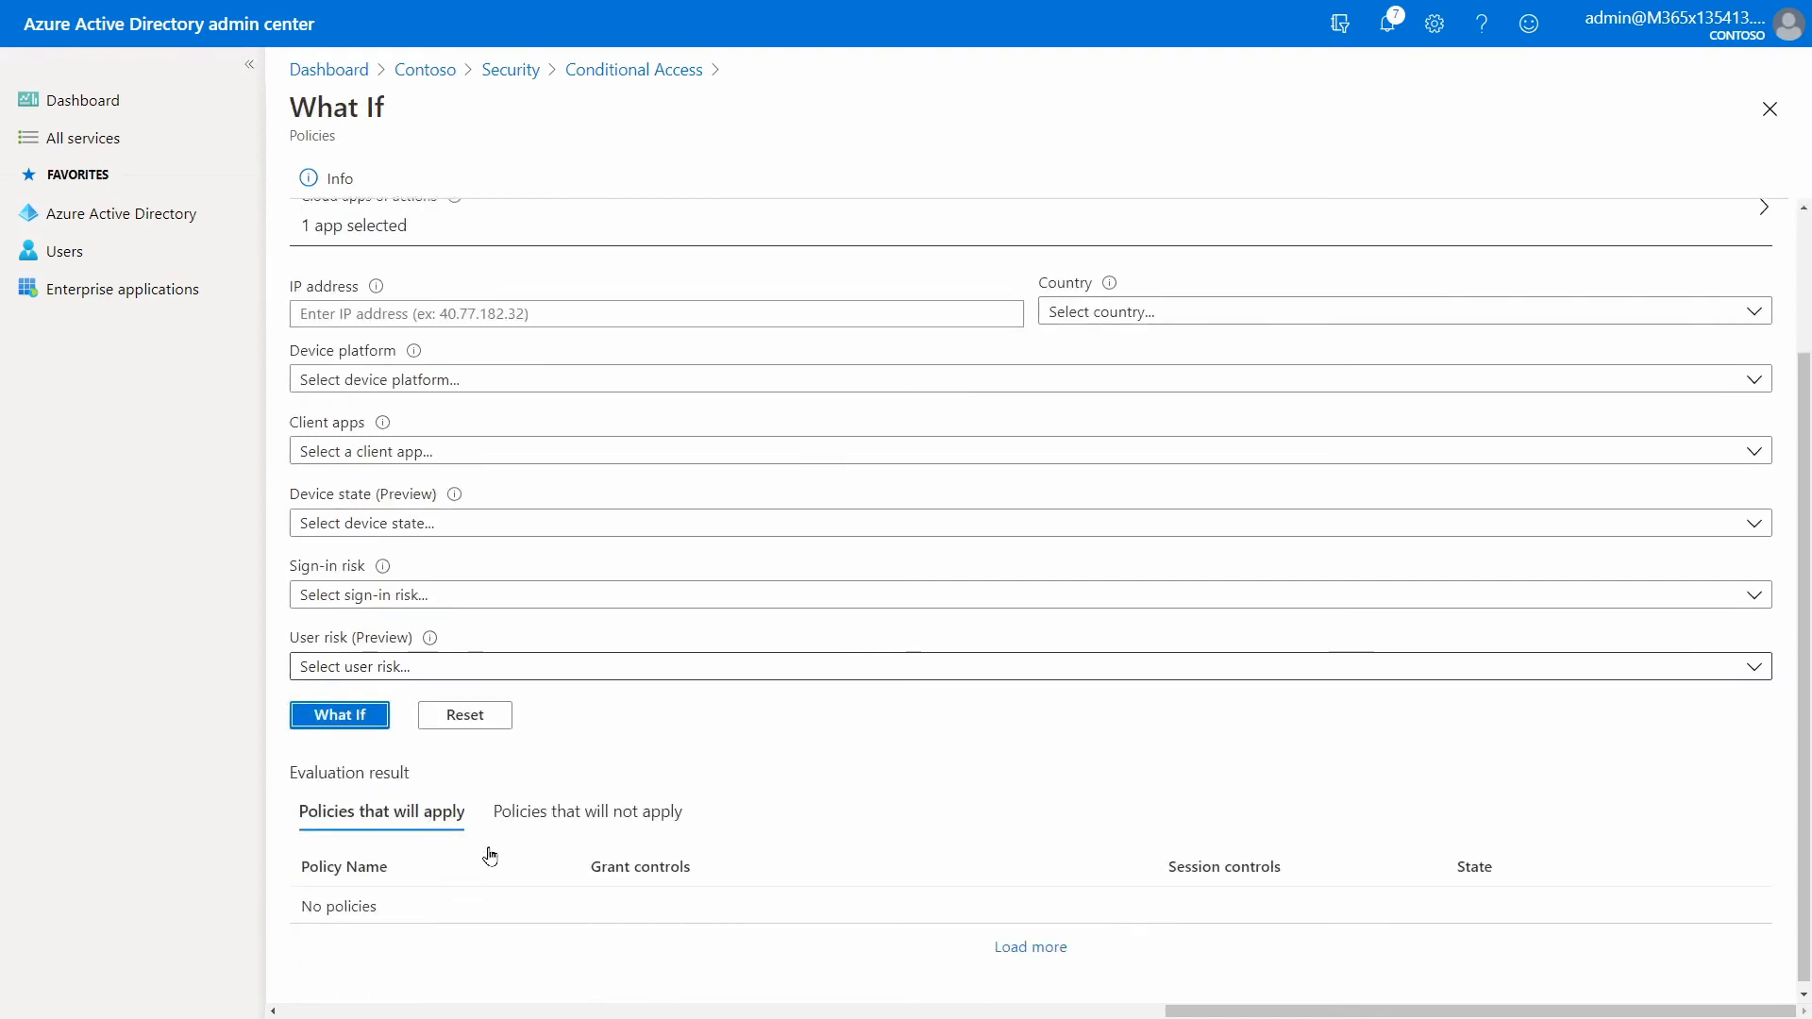
{"action": "left_click", "coordinate": [1044, 943]}
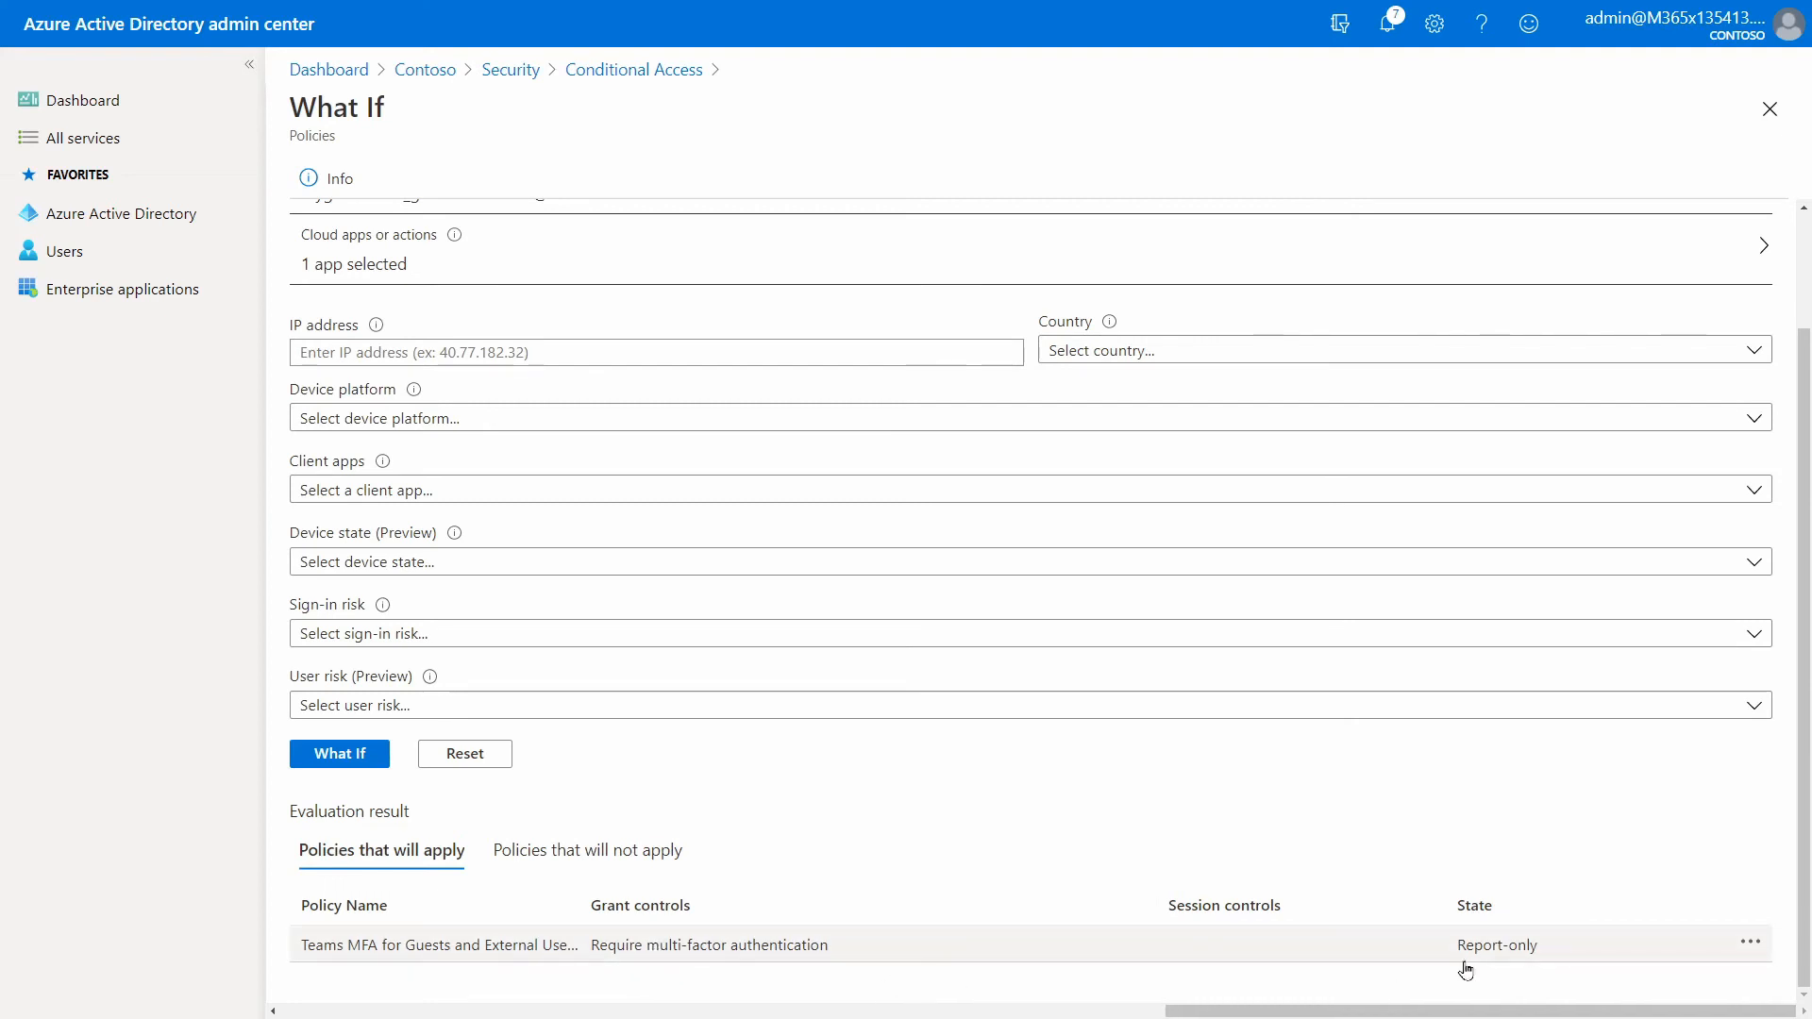
{"action": "scroll", "coordinate": [998, 845], "scroll_direction": "up", "scroll_amount": 2}
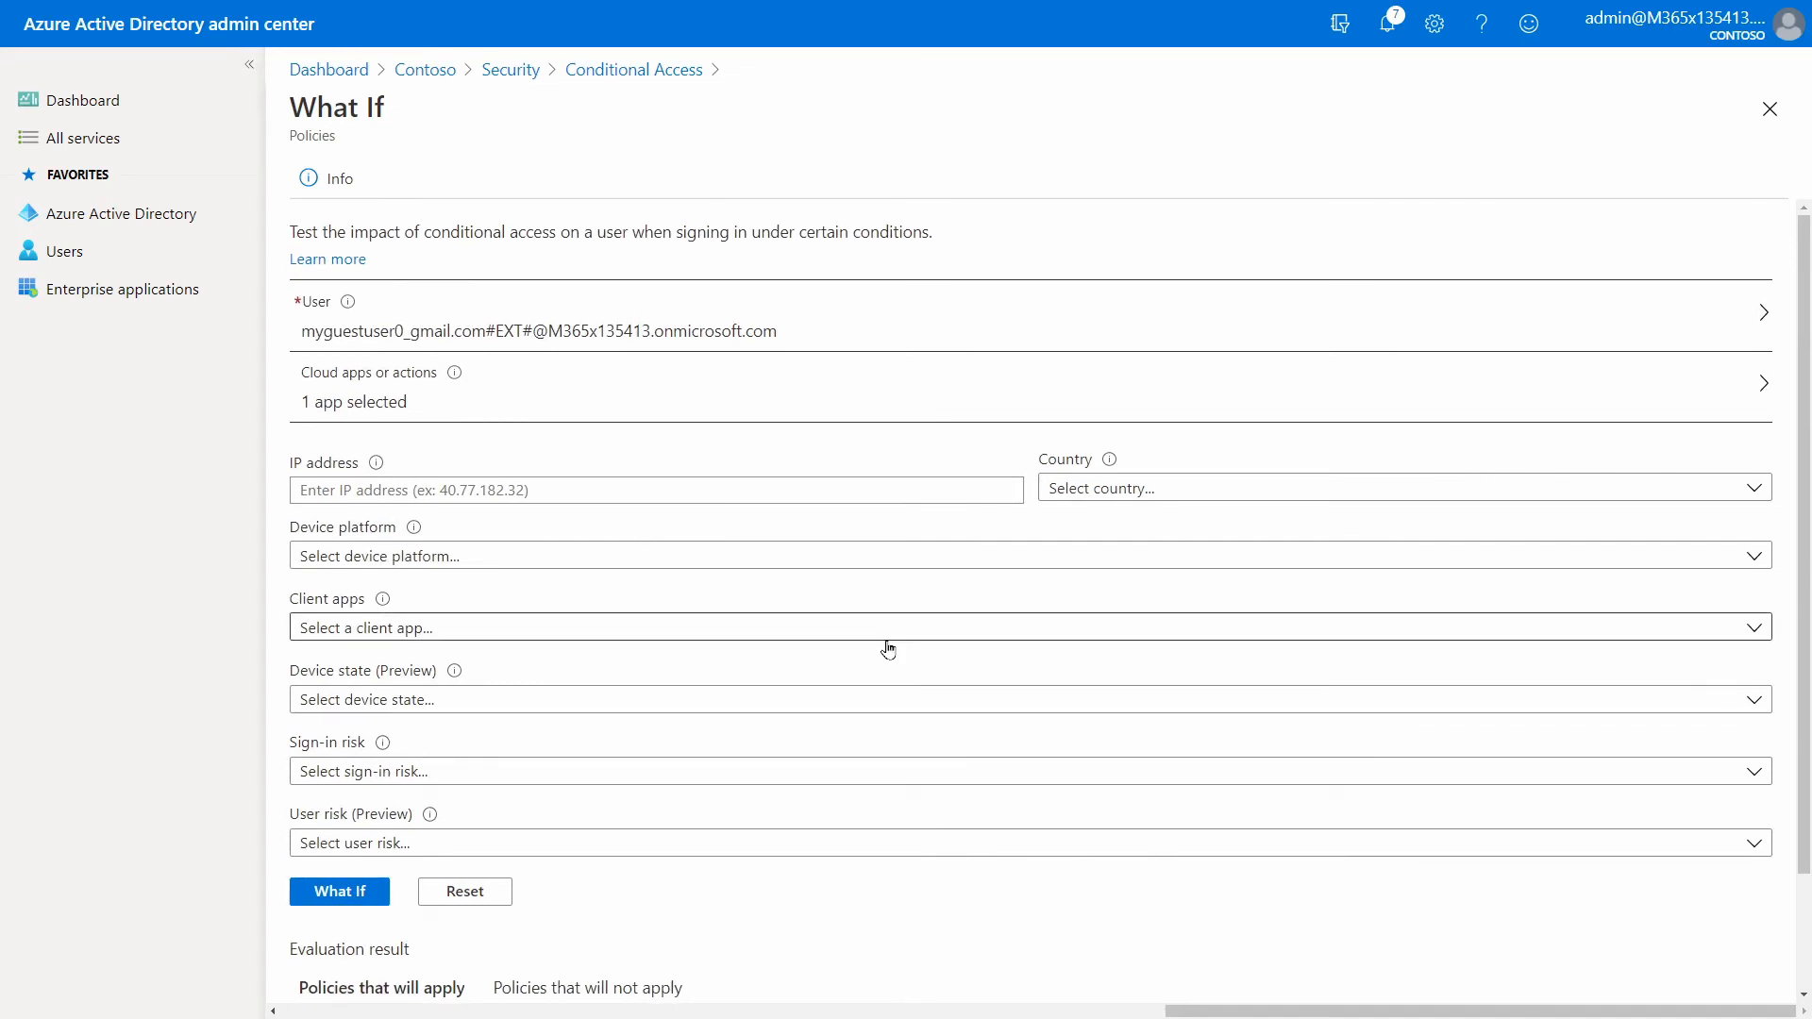
{"action": "left_click", "coordinate": [618, 85]}
{"action": "left_click", "coordinate": [993, 82]}
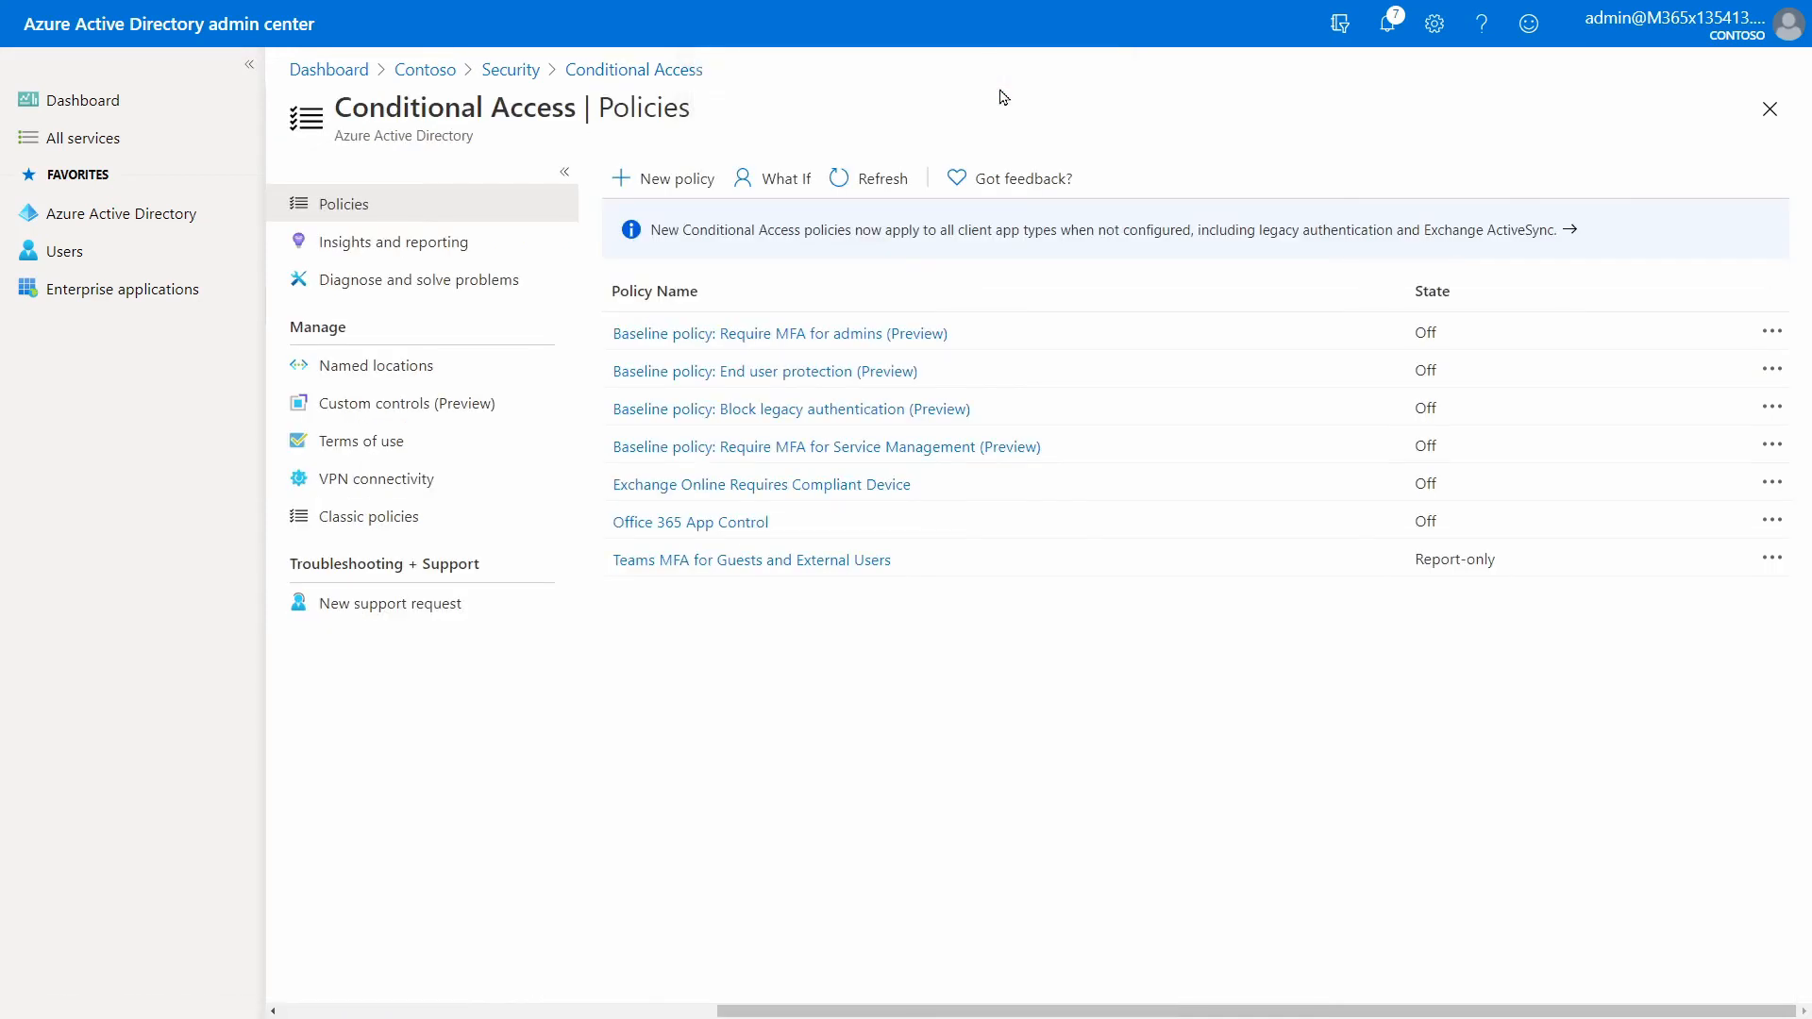
Switch the "Teams MFA for Guests and External Users" policy from report-only to On and save it.
{"action": "left_click", "coordinate": [765, 562]}
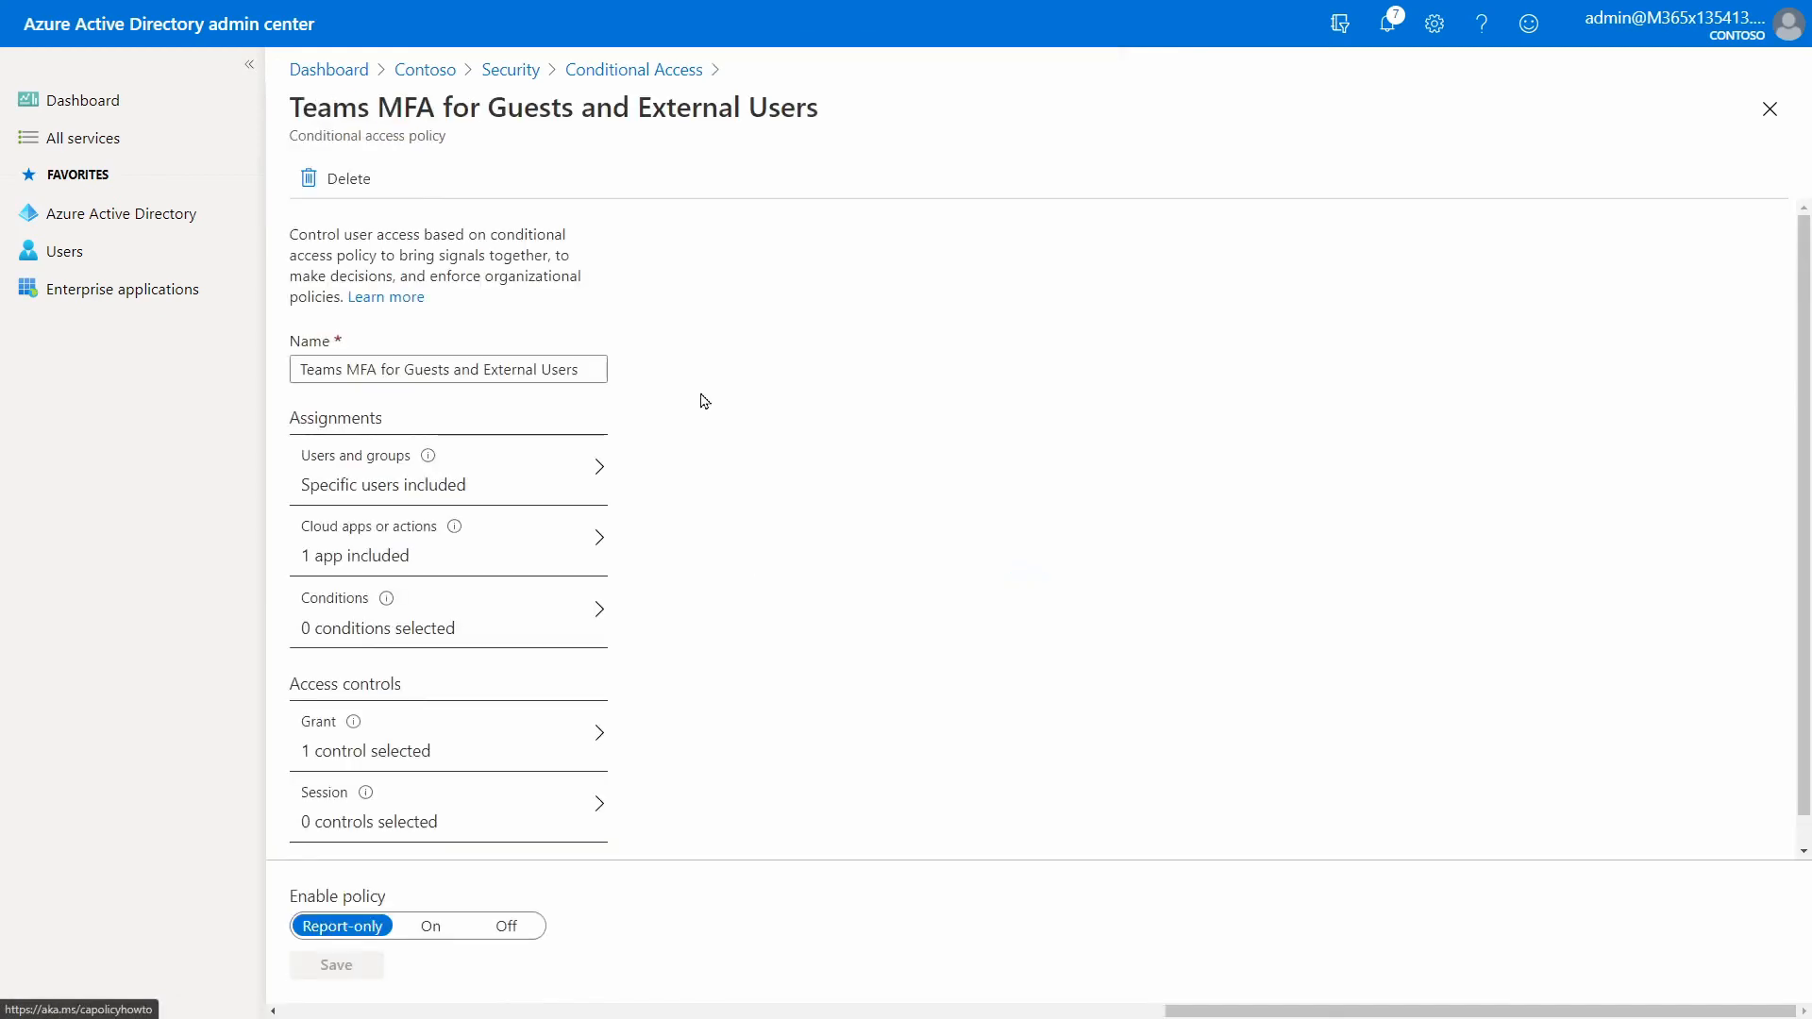
{"action": "left_click", "coordinate": [430, 925]}
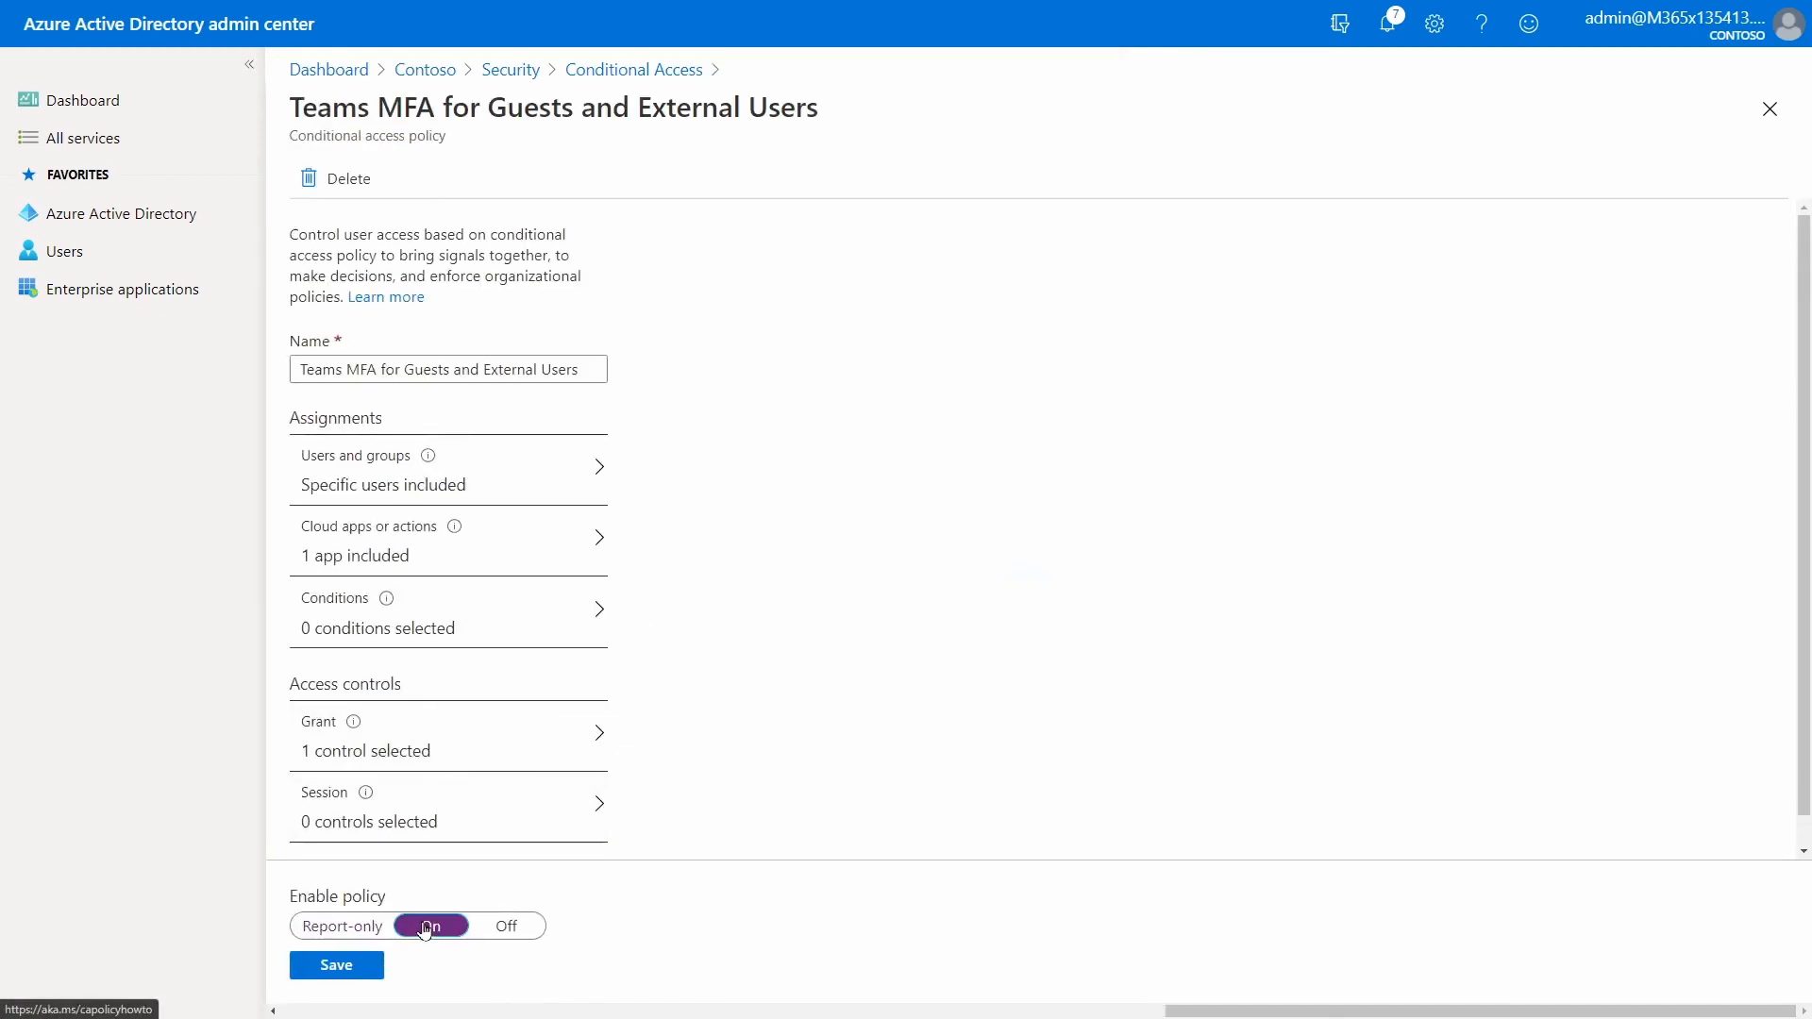
{"action": "left_click", "coordinate": [336, 965]}
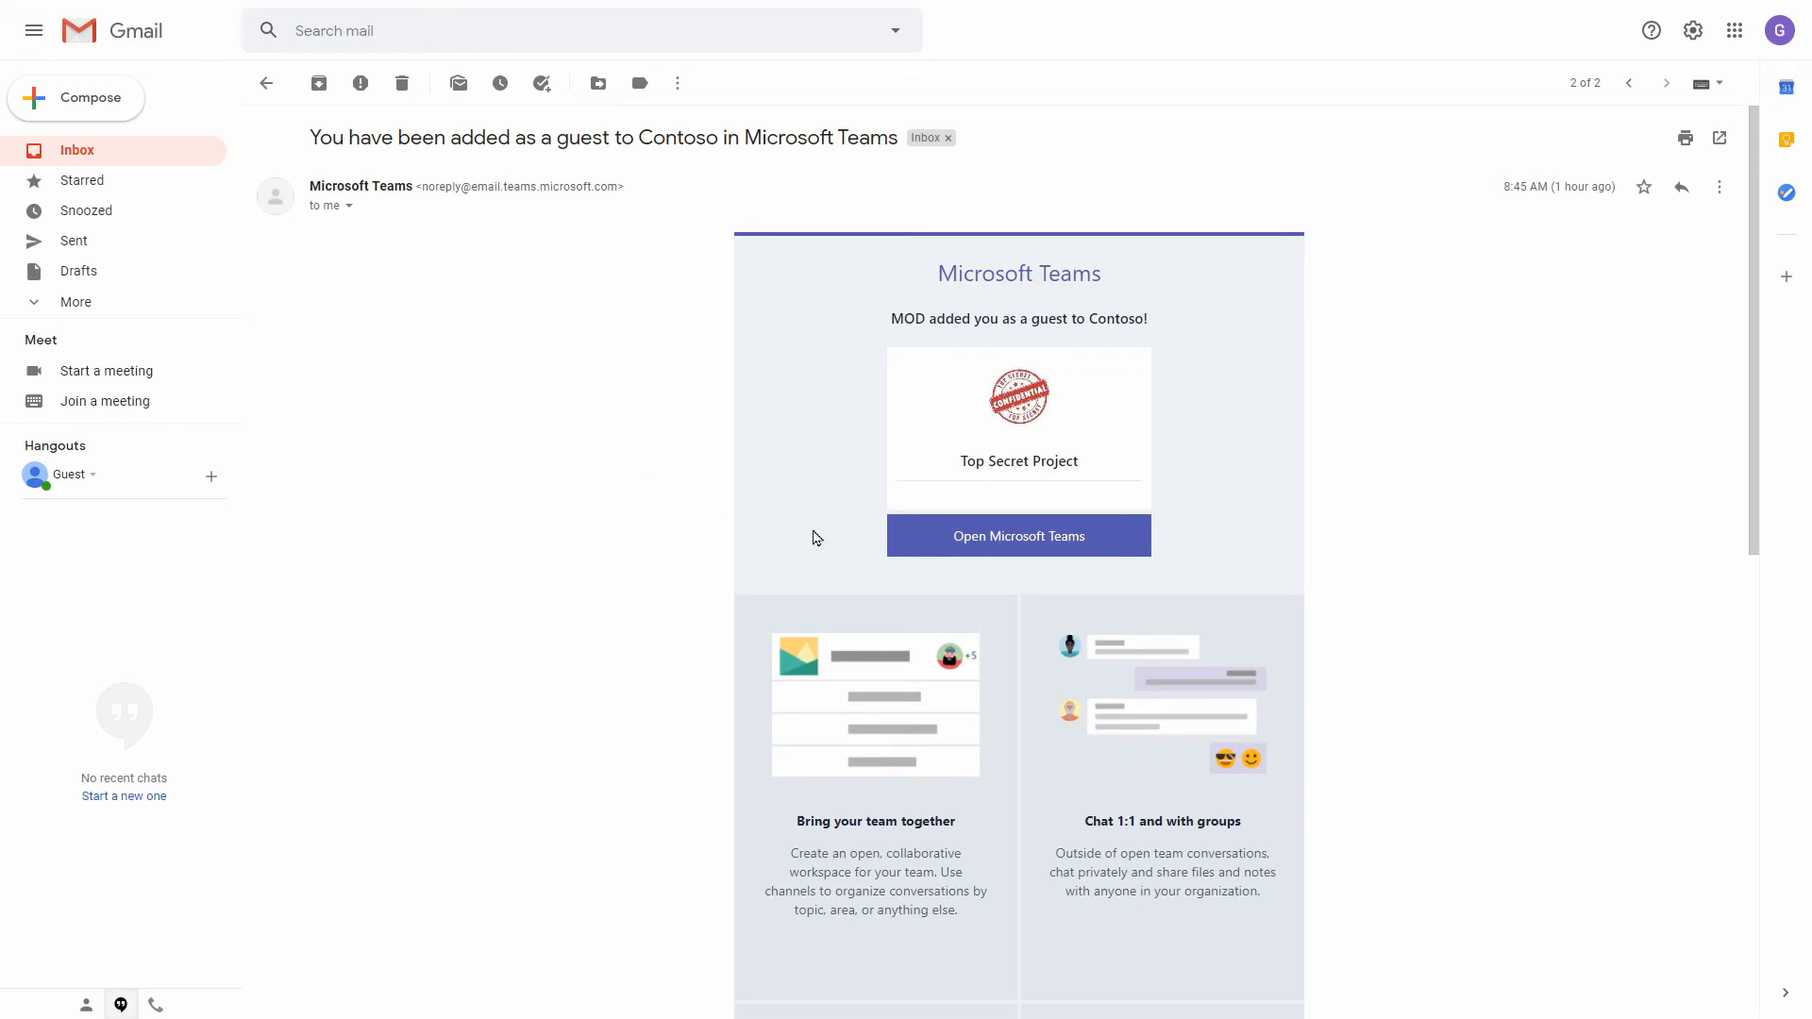
Reopen Microsoft Teams from the guest invitation in Gmail, declining the desktop app and using the web app instead.
{"action": "left_click", "coordinate": [960, 542]}
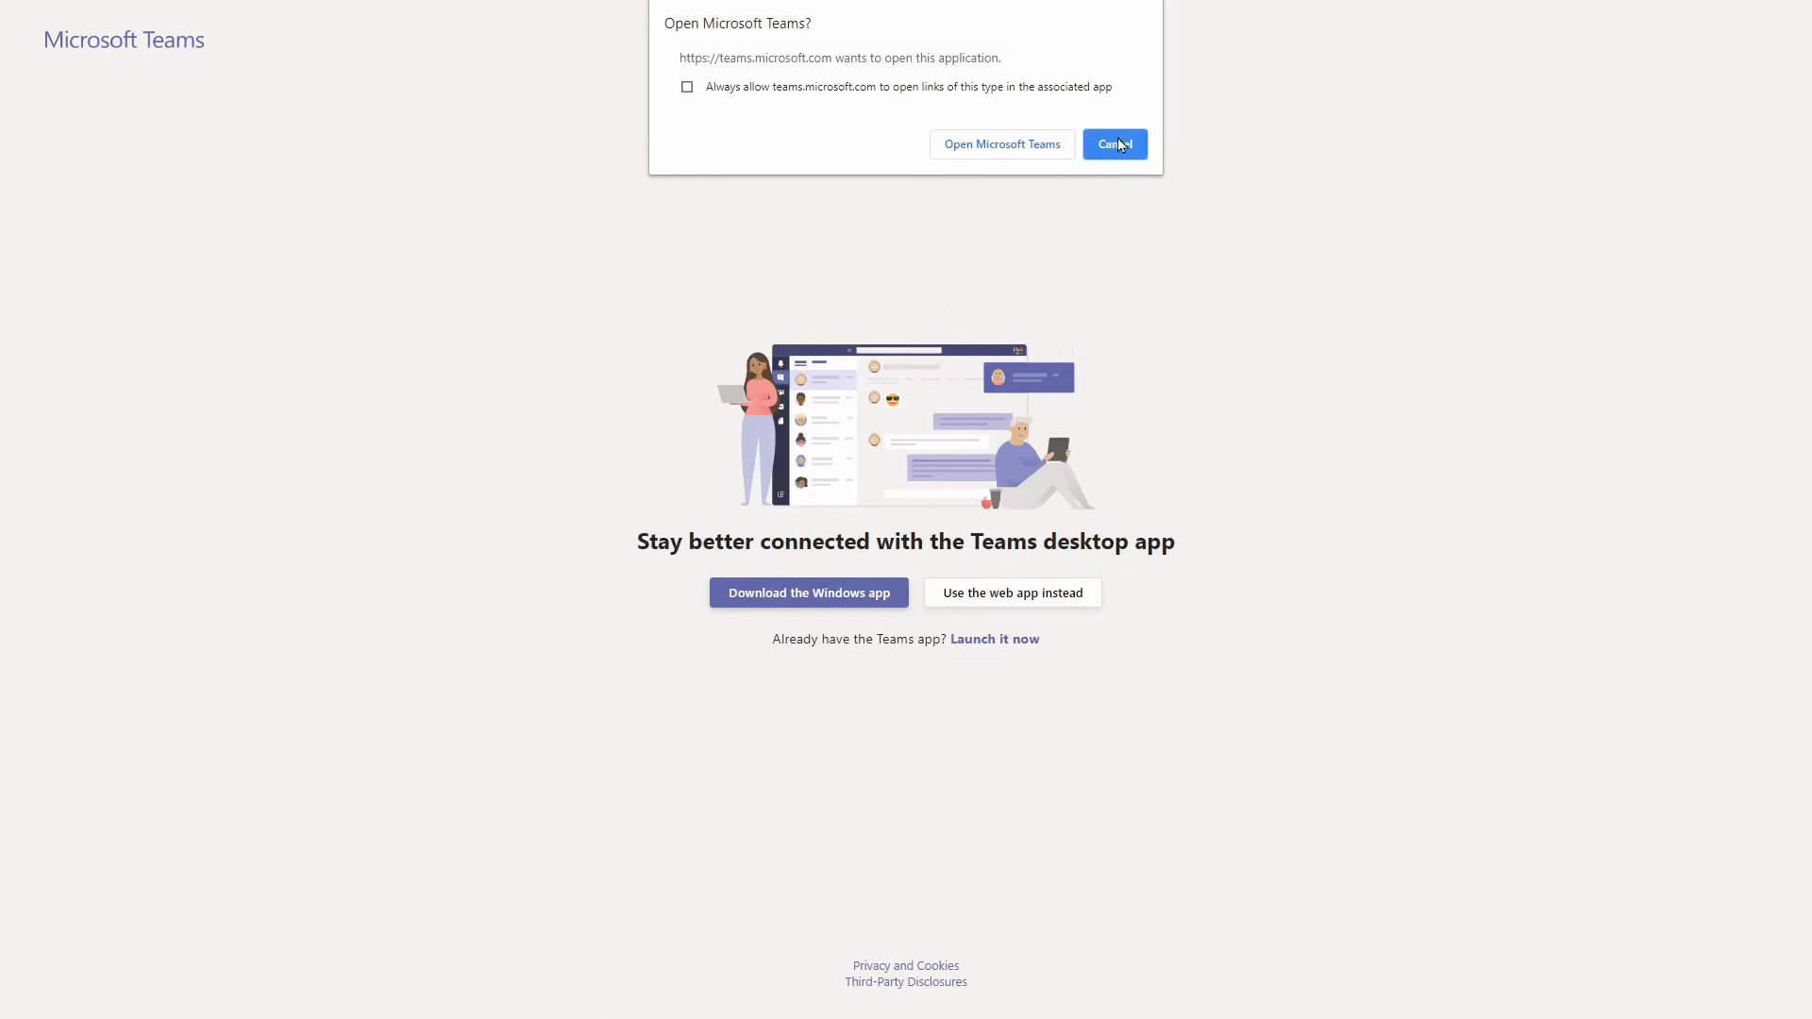
{"action": "left_click", "coordinate": [1114, 144]}
{"action": "left_click", "coordinate": [1024, 592]}
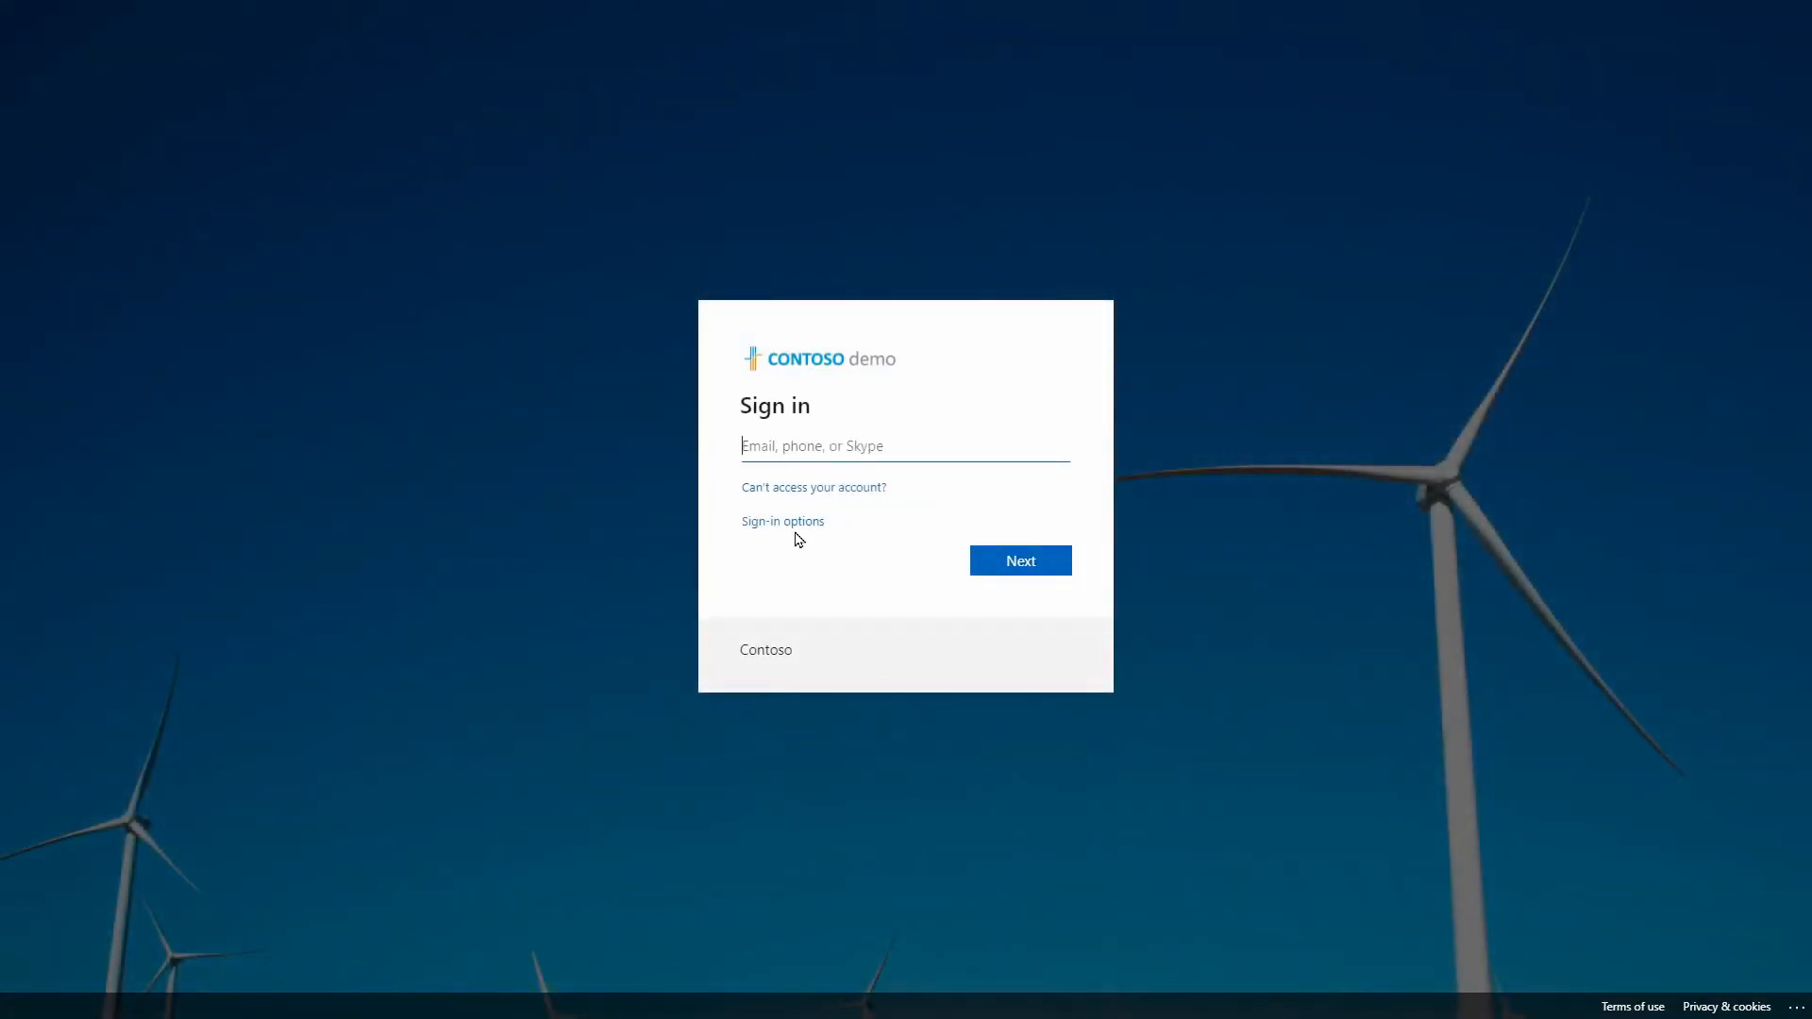
Sign in to Contoso with the guest's e-mail address and account password, declining to stay signed in.
{"action": "key", "text": "ctrl+v"}
{"action": "left_click", "coordinate": [987, 561]}
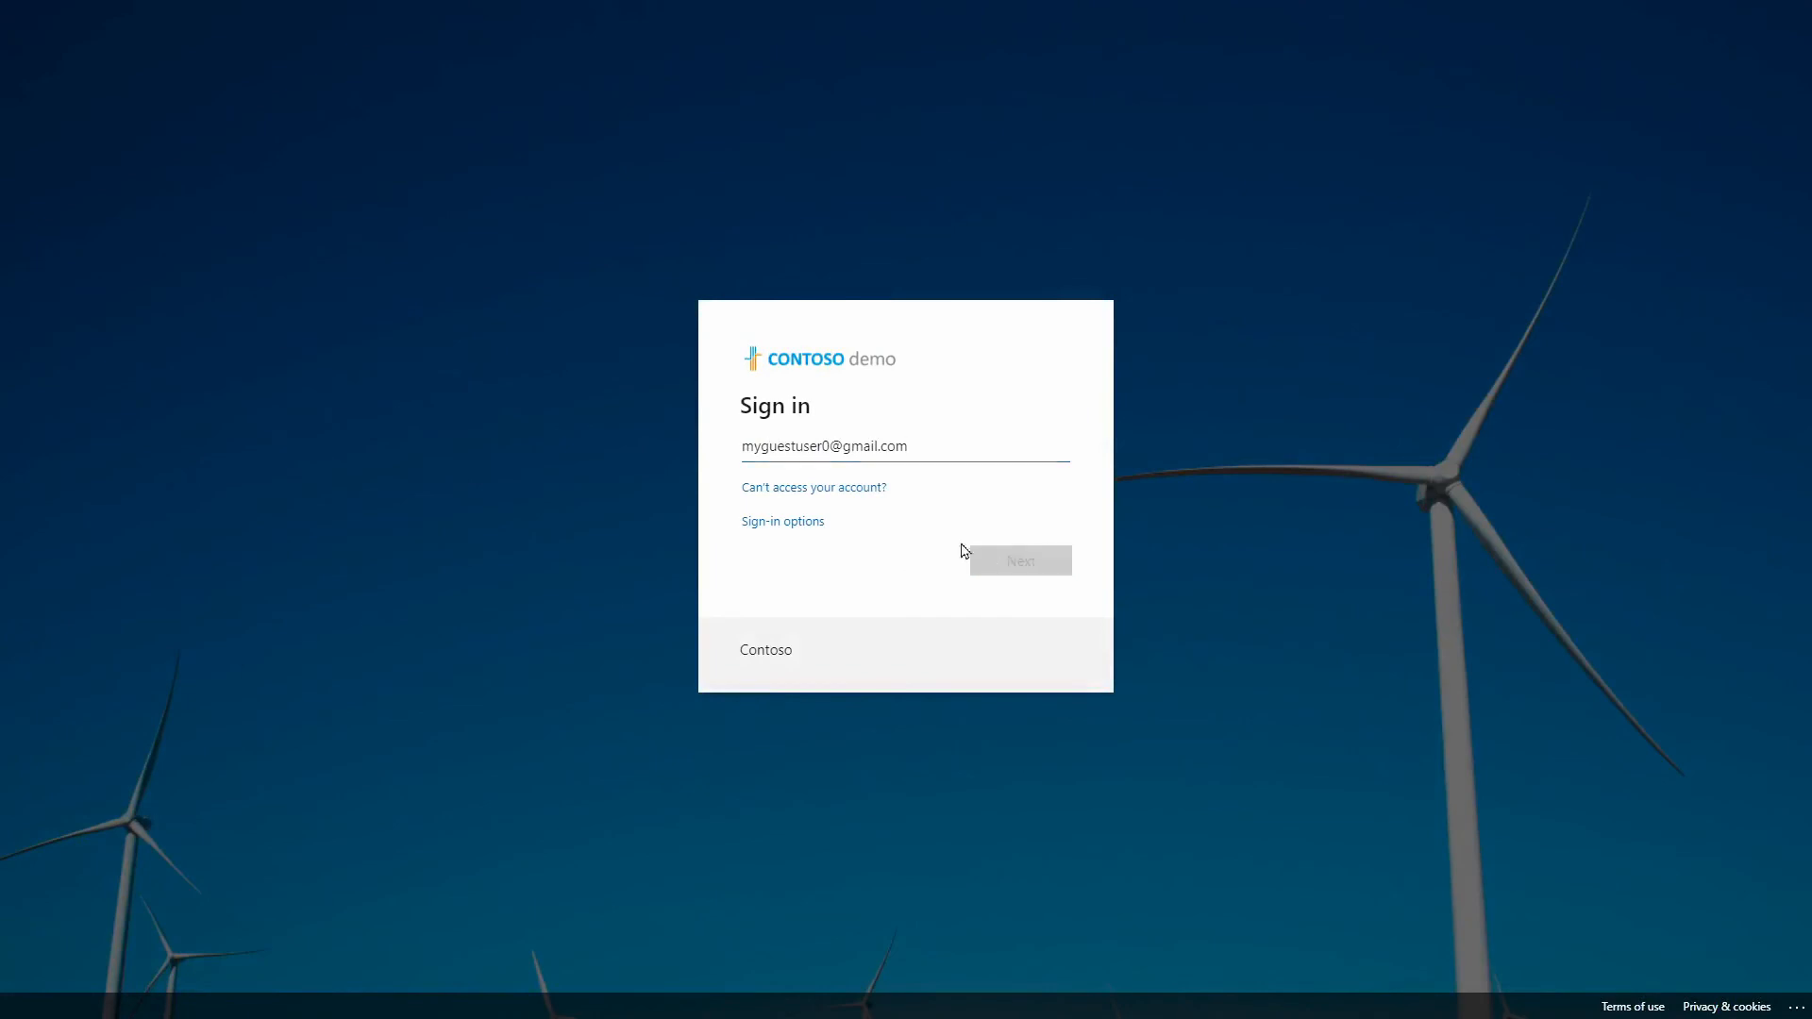
{"action": "type", "text": "••••••••••"}
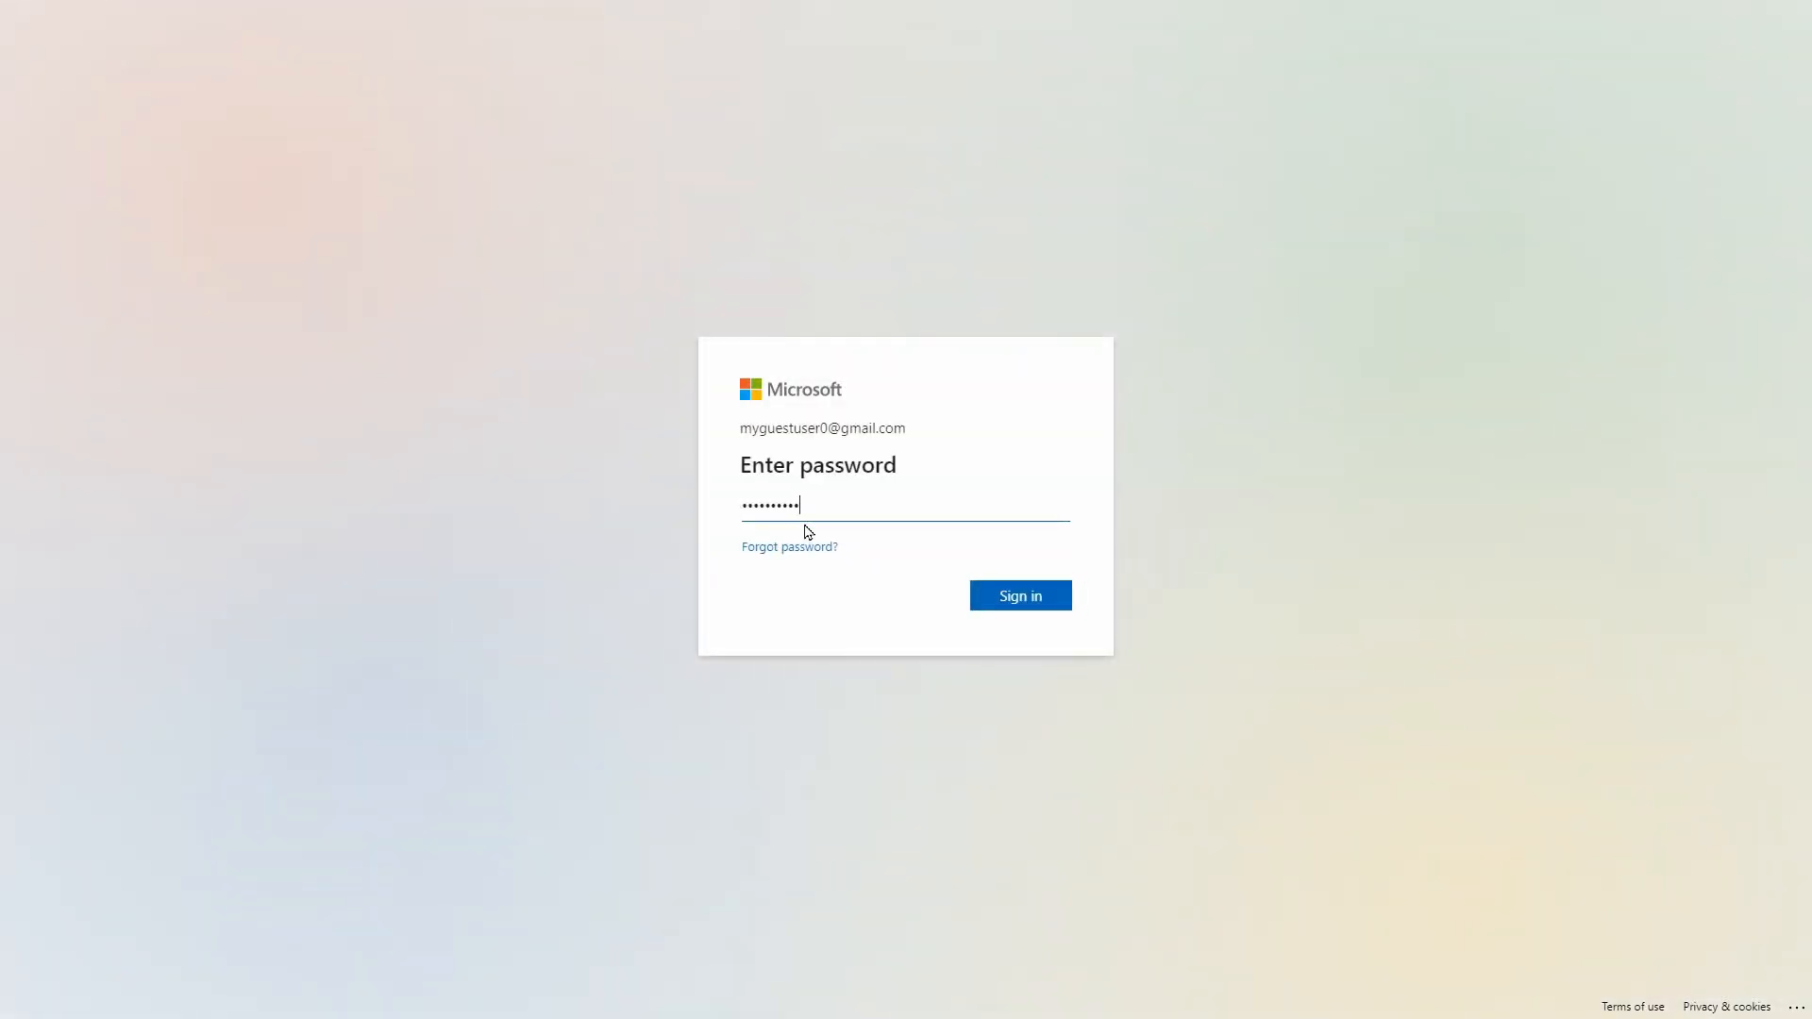
{"action": "key", "text": "Return"}
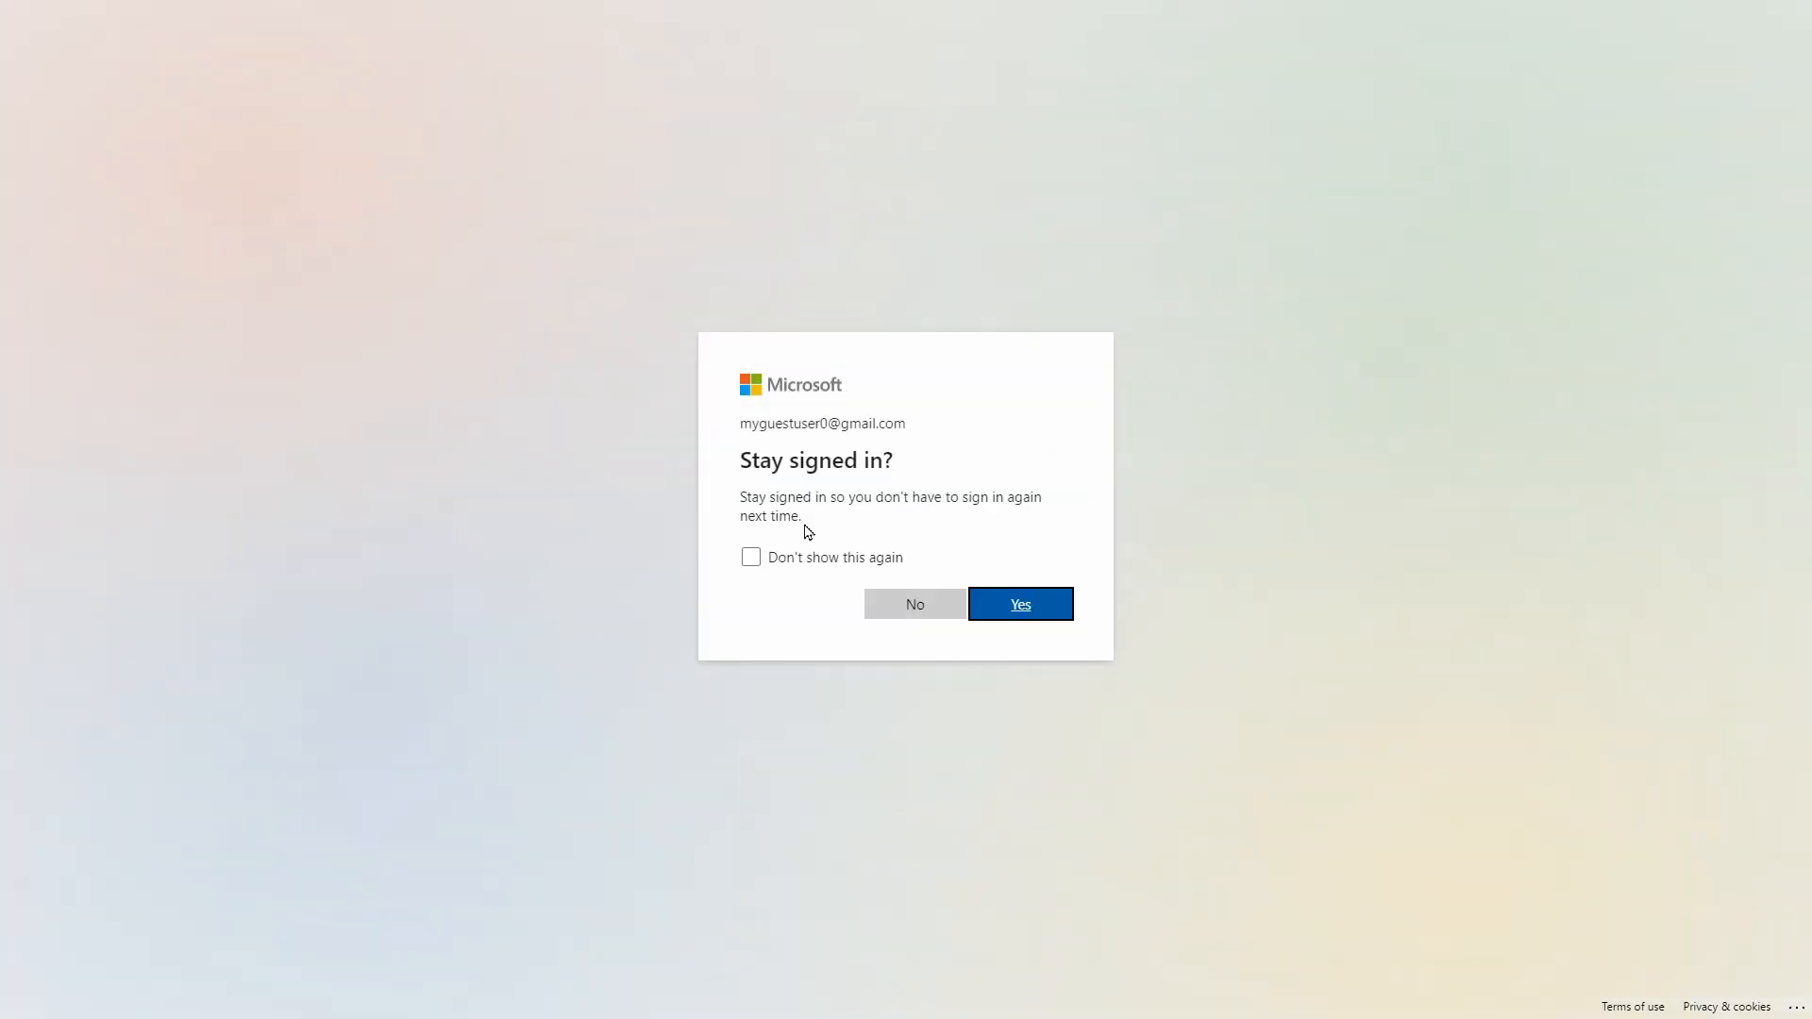
{"action": "left_click", "coordinate": [912, 611]}
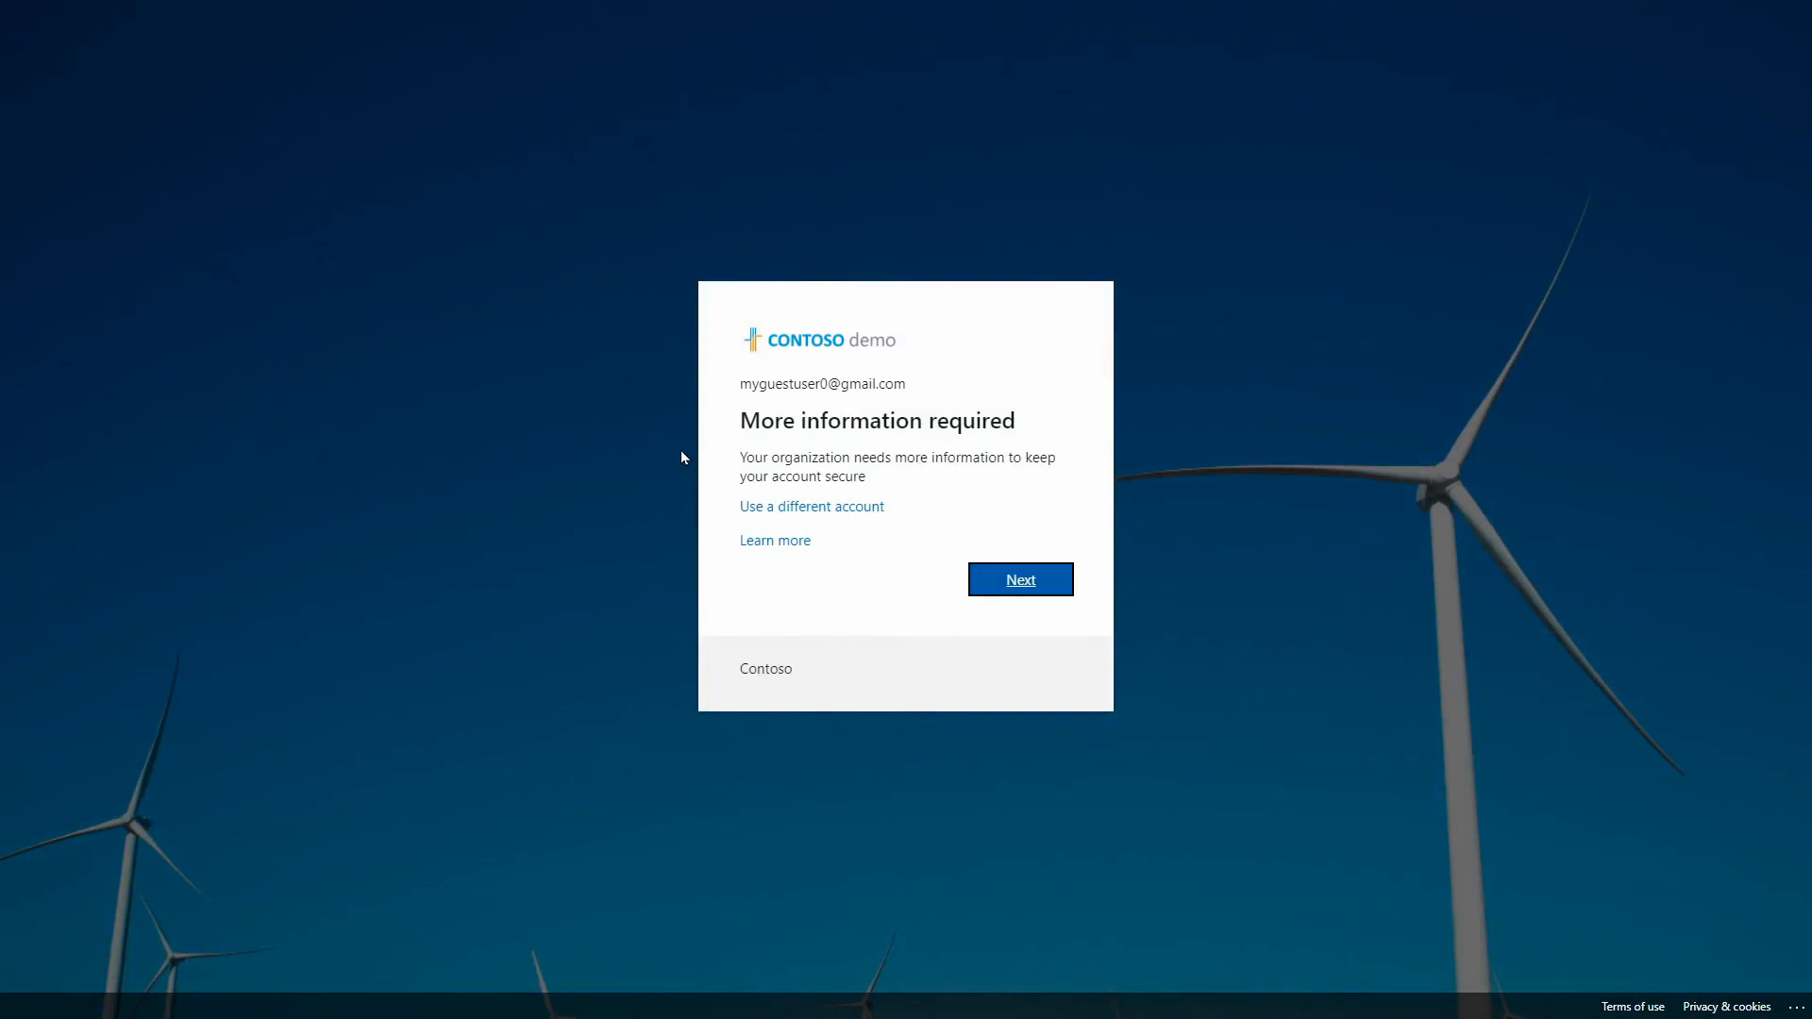
Register an authentication phone using the United States (+1) country code and the guest's phone number, and verify it with the texted verification code.
{"action": "left_click", "coordinate": [1005, 584]}
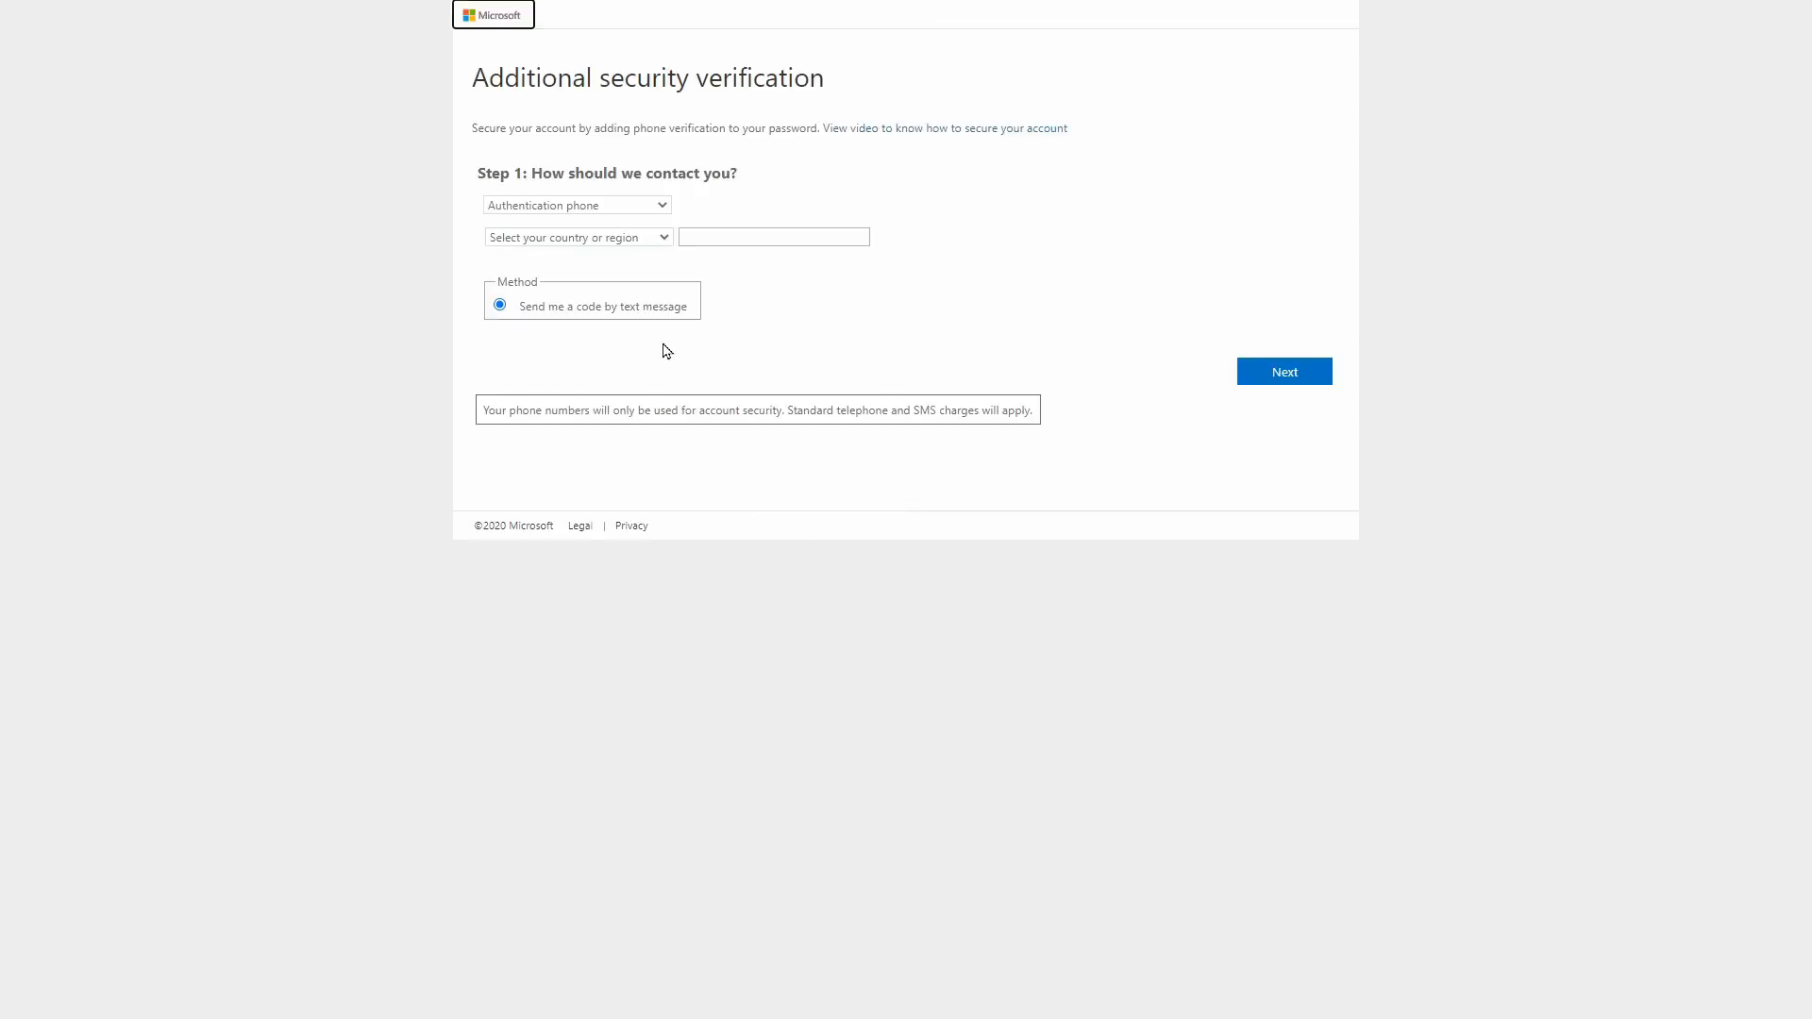
{"action": "left_click", "coordinate": [615, 210]}
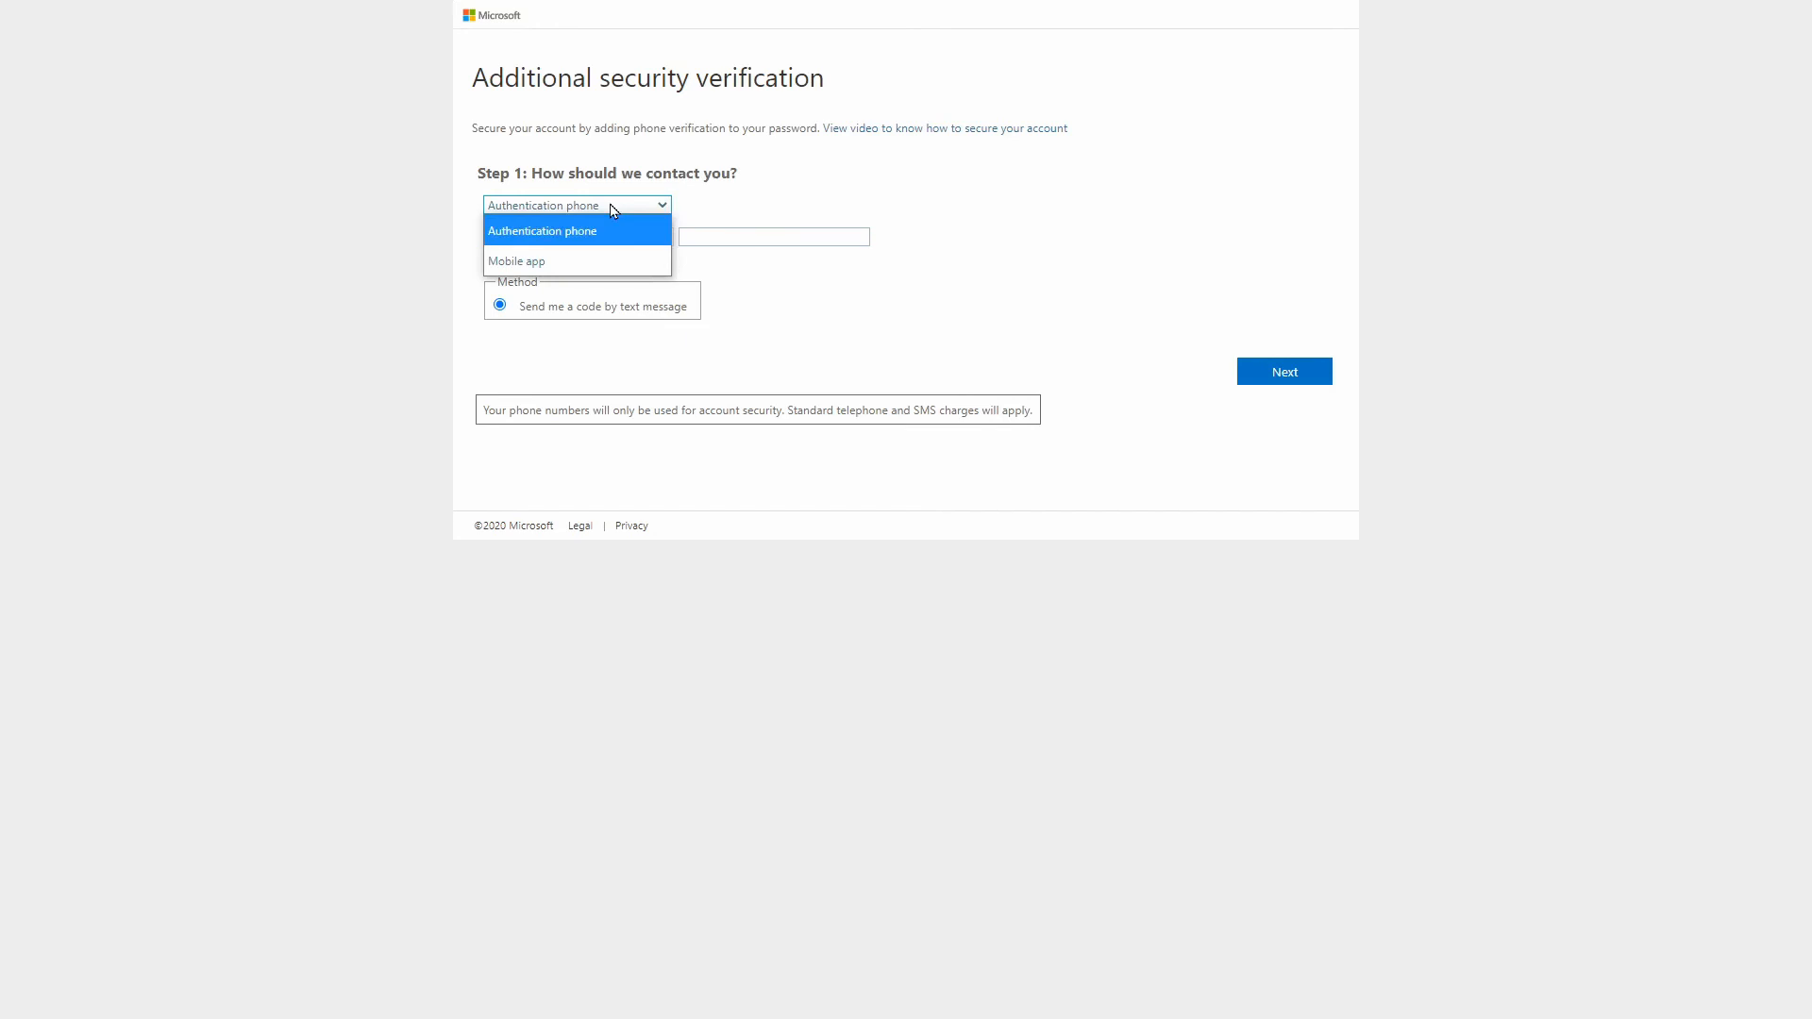
{"action": "left_click", "coordinate": [614, 211]}
{"action": "left_click", "coordinate": [712, 238]}
{"action": "type", "text": "7"}
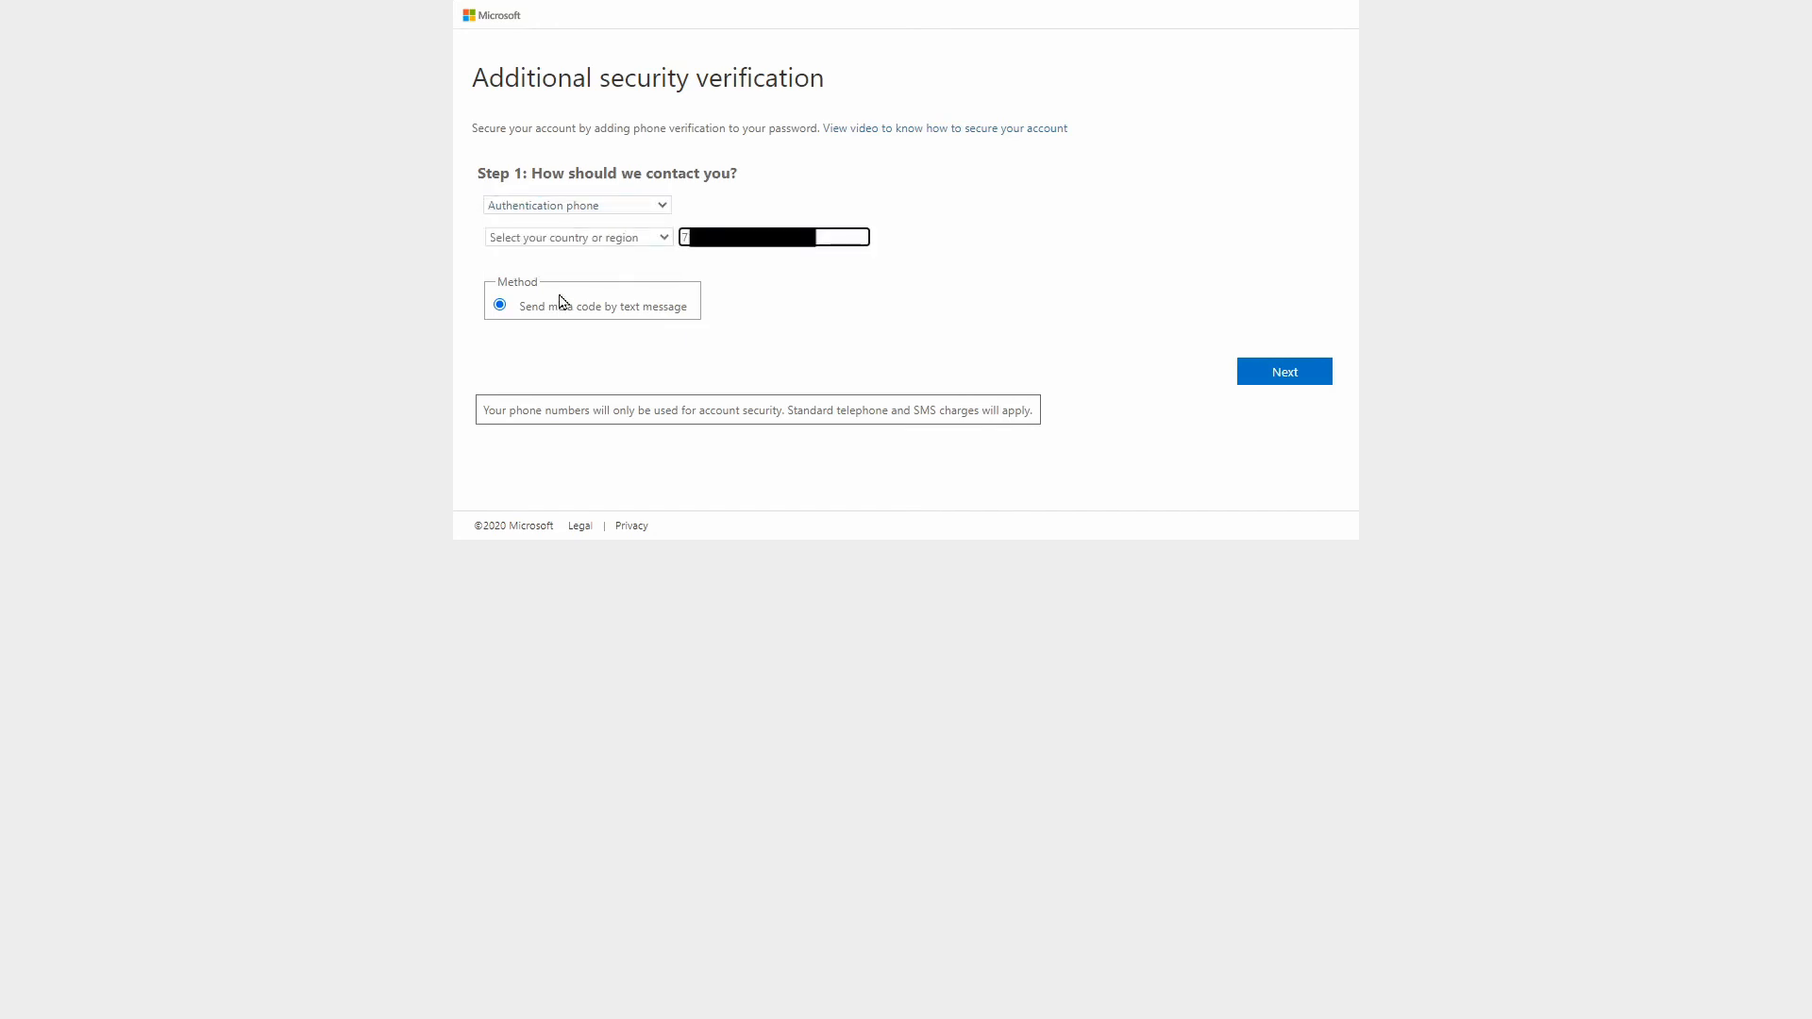
{"action": "key", "text": "Return"}
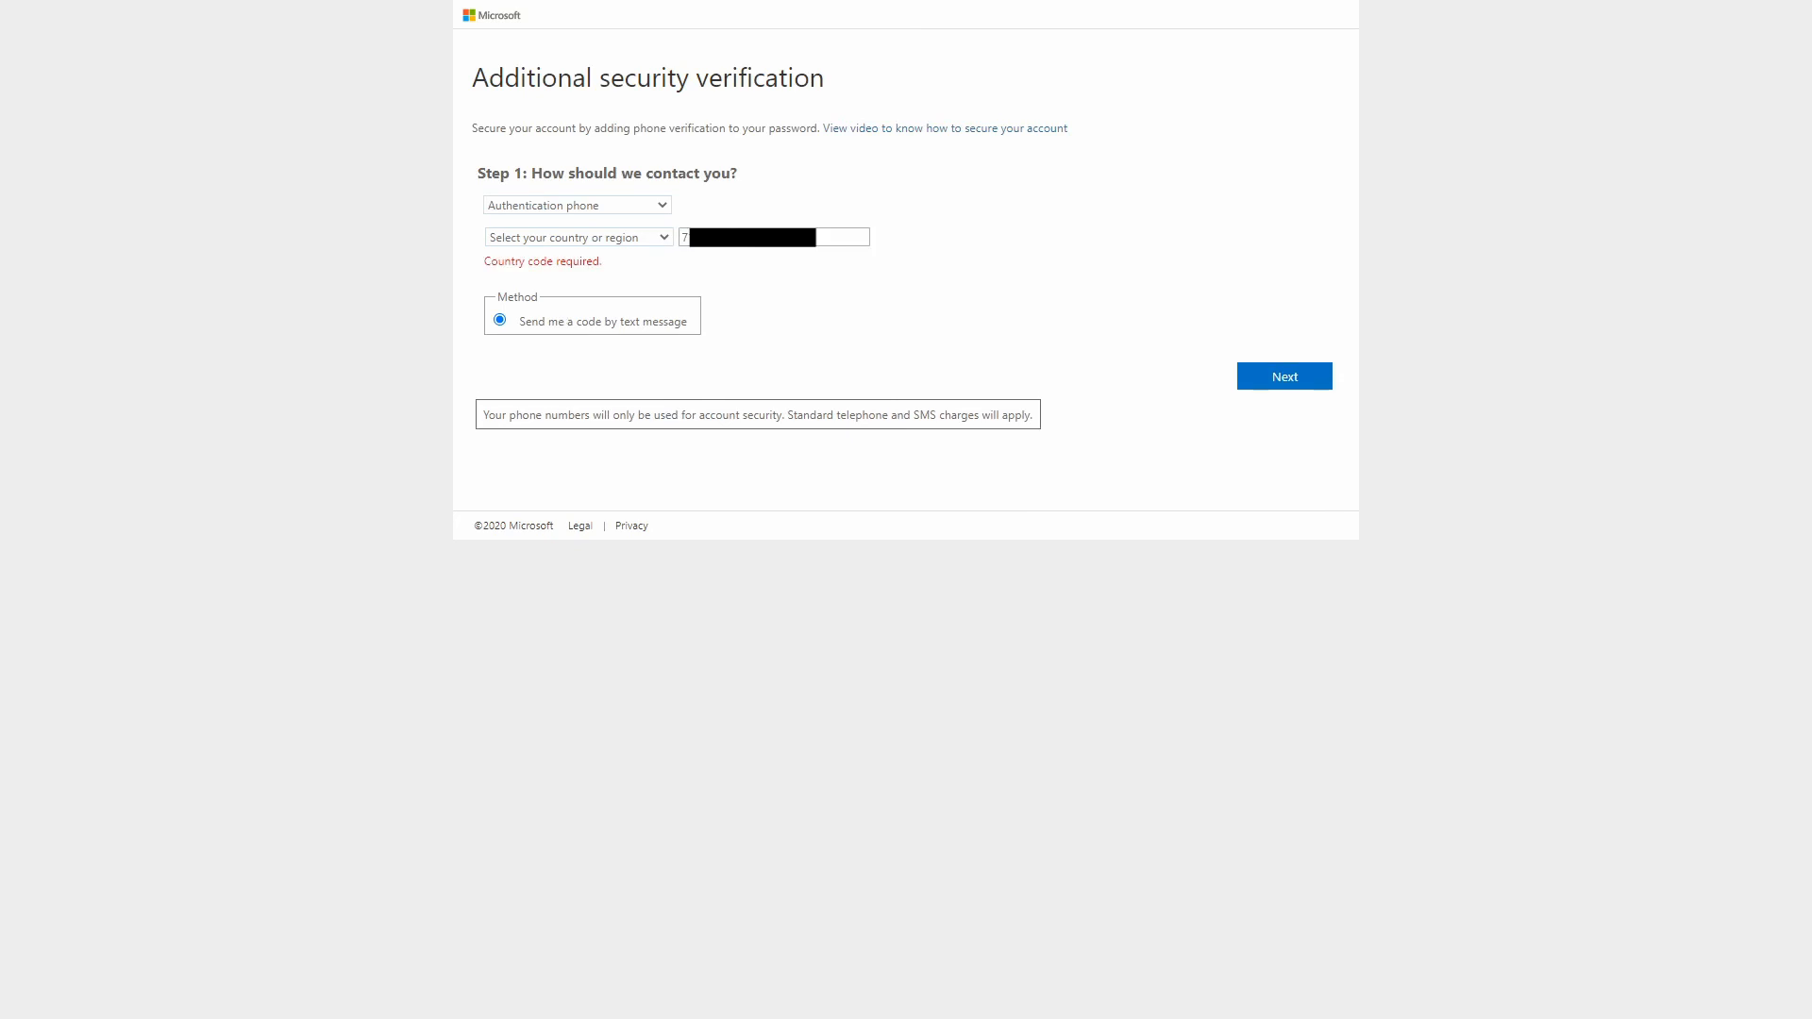
{"action": "left_click", "coordinate": [572, 236]}
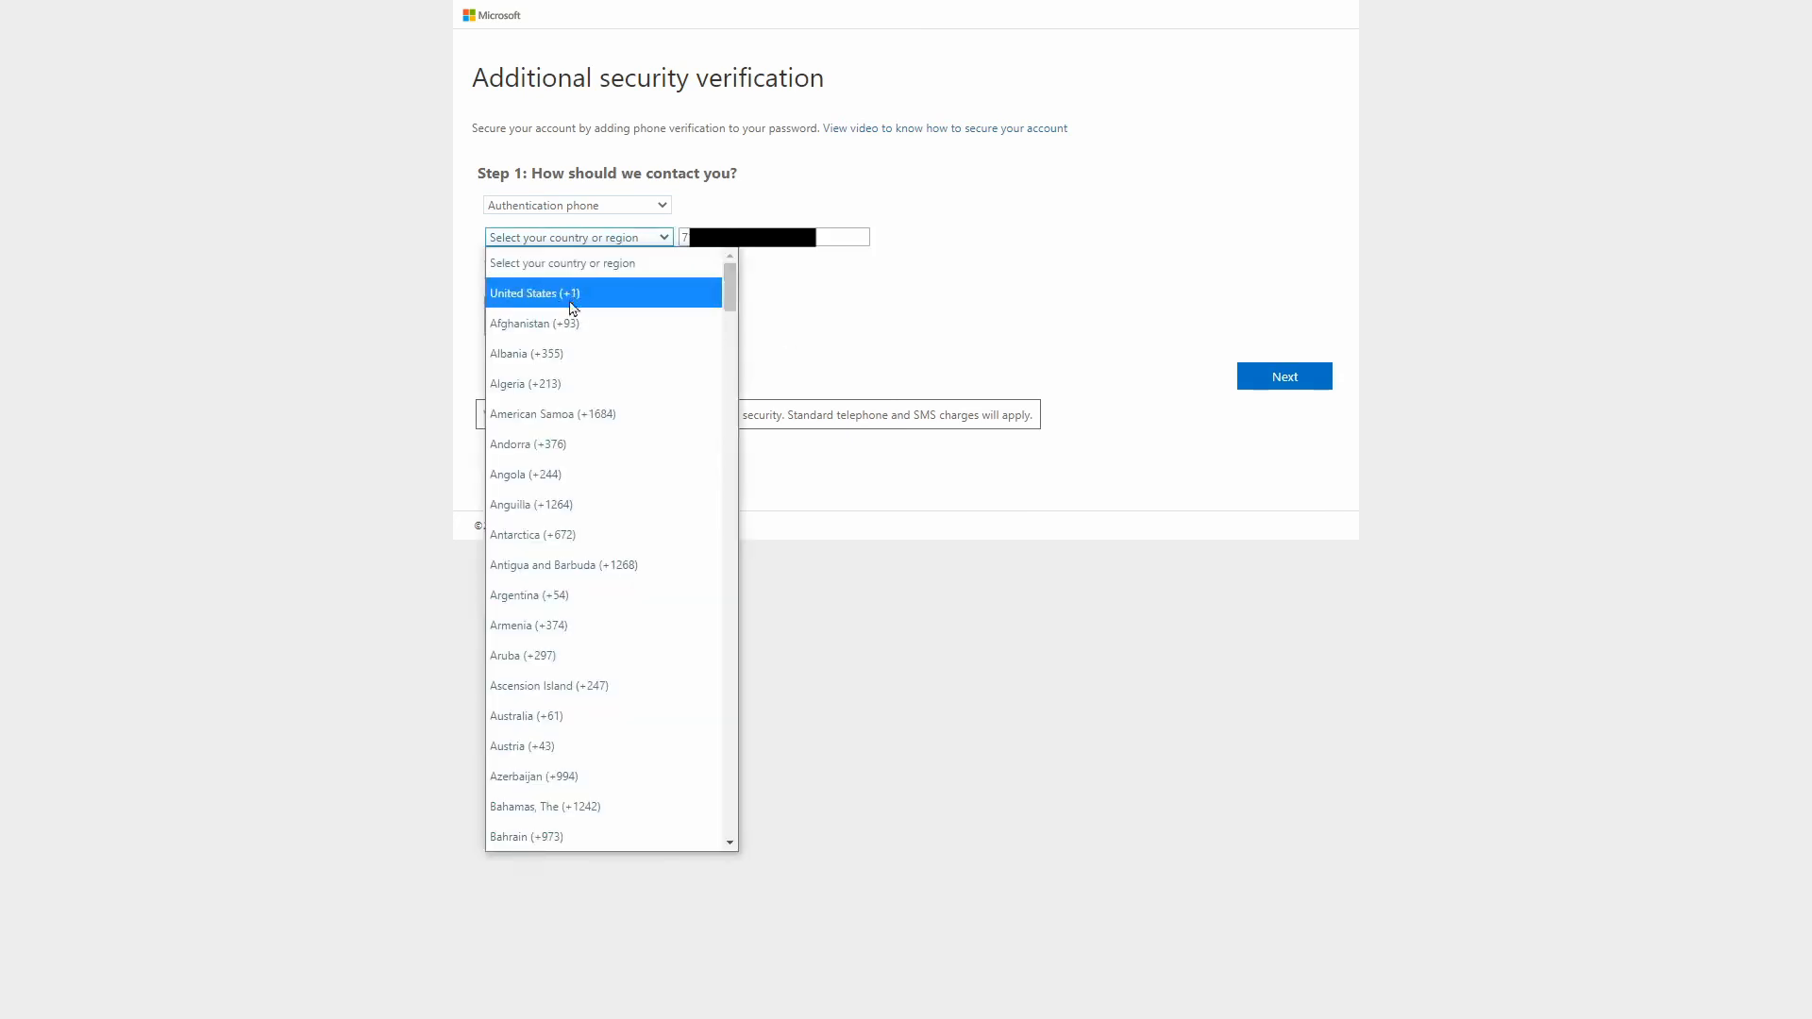
{"action": "left_click", "coordinate": [568, 320]}
{"action": "left_click", "coordinate": [1285, 382]}
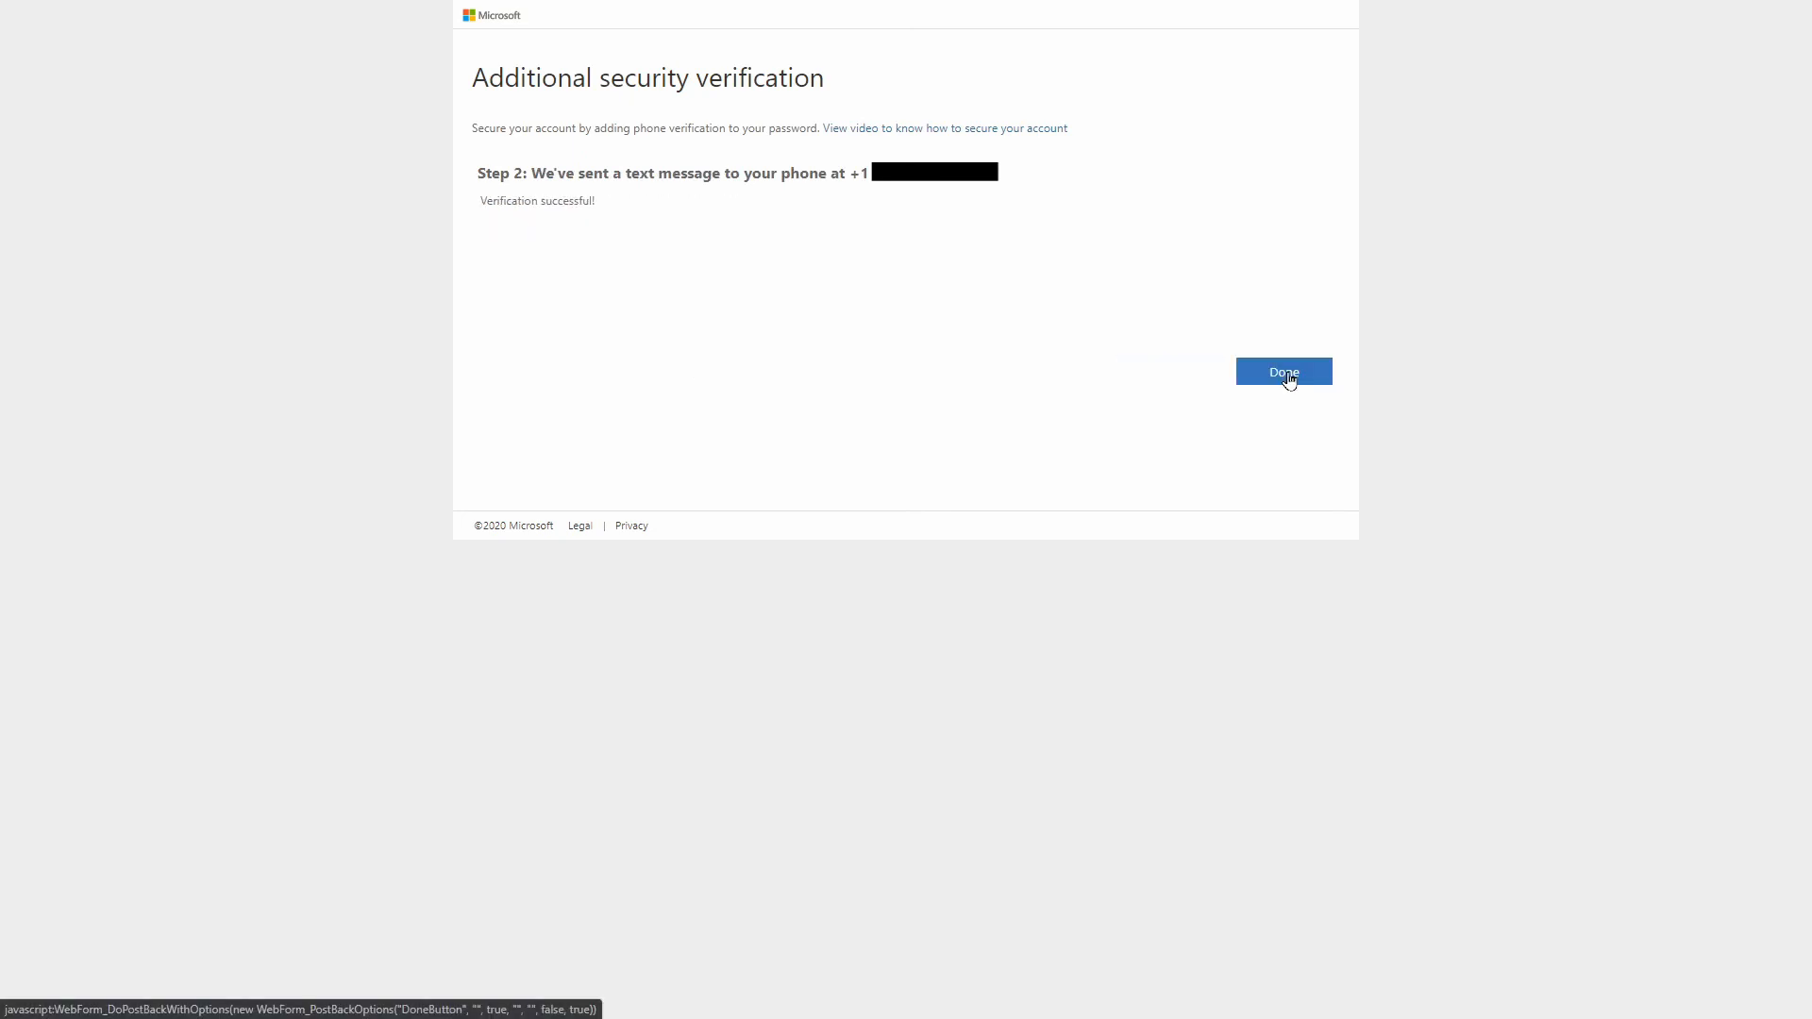
{"action": "left_click", "coordinate": [1285, 373]}
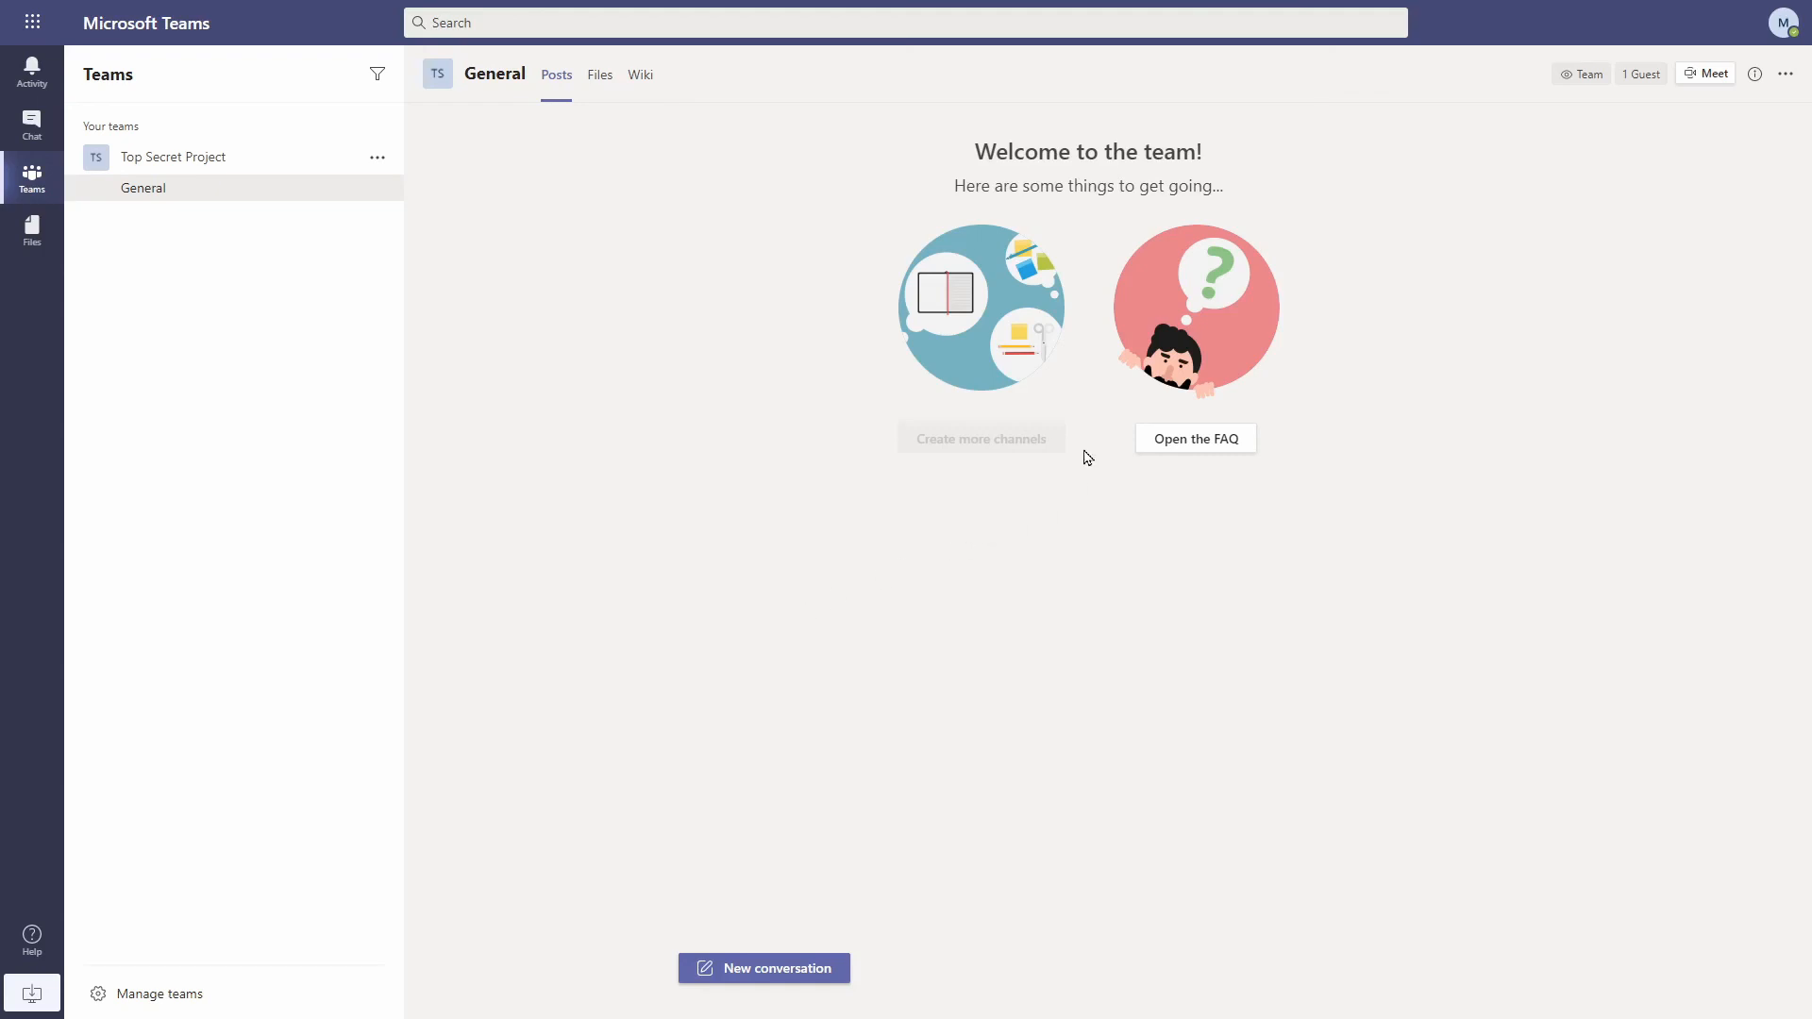
Sign the guest out of Teams and sign back in with the same account and its password, declining to stay signed in.
{"action": "left_click", "coordinate": [1784, 26]}
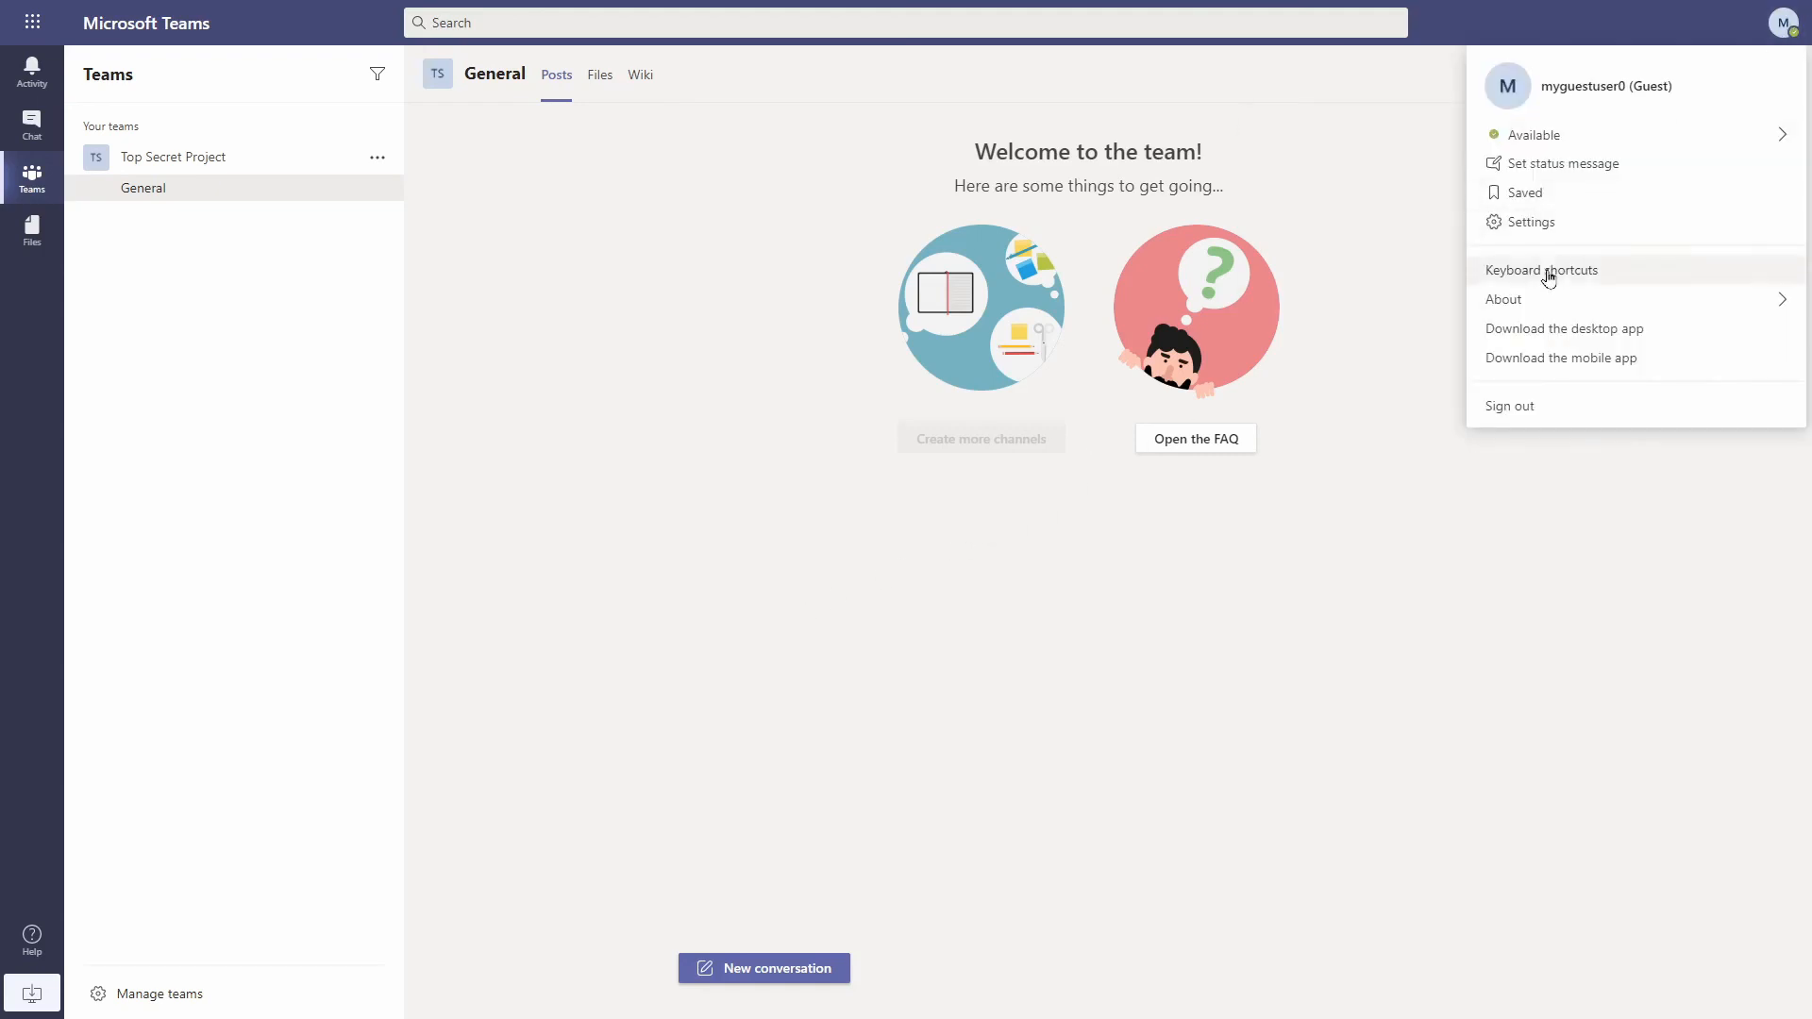
{"action": "left_click", "coordinate": [1532, 405]}
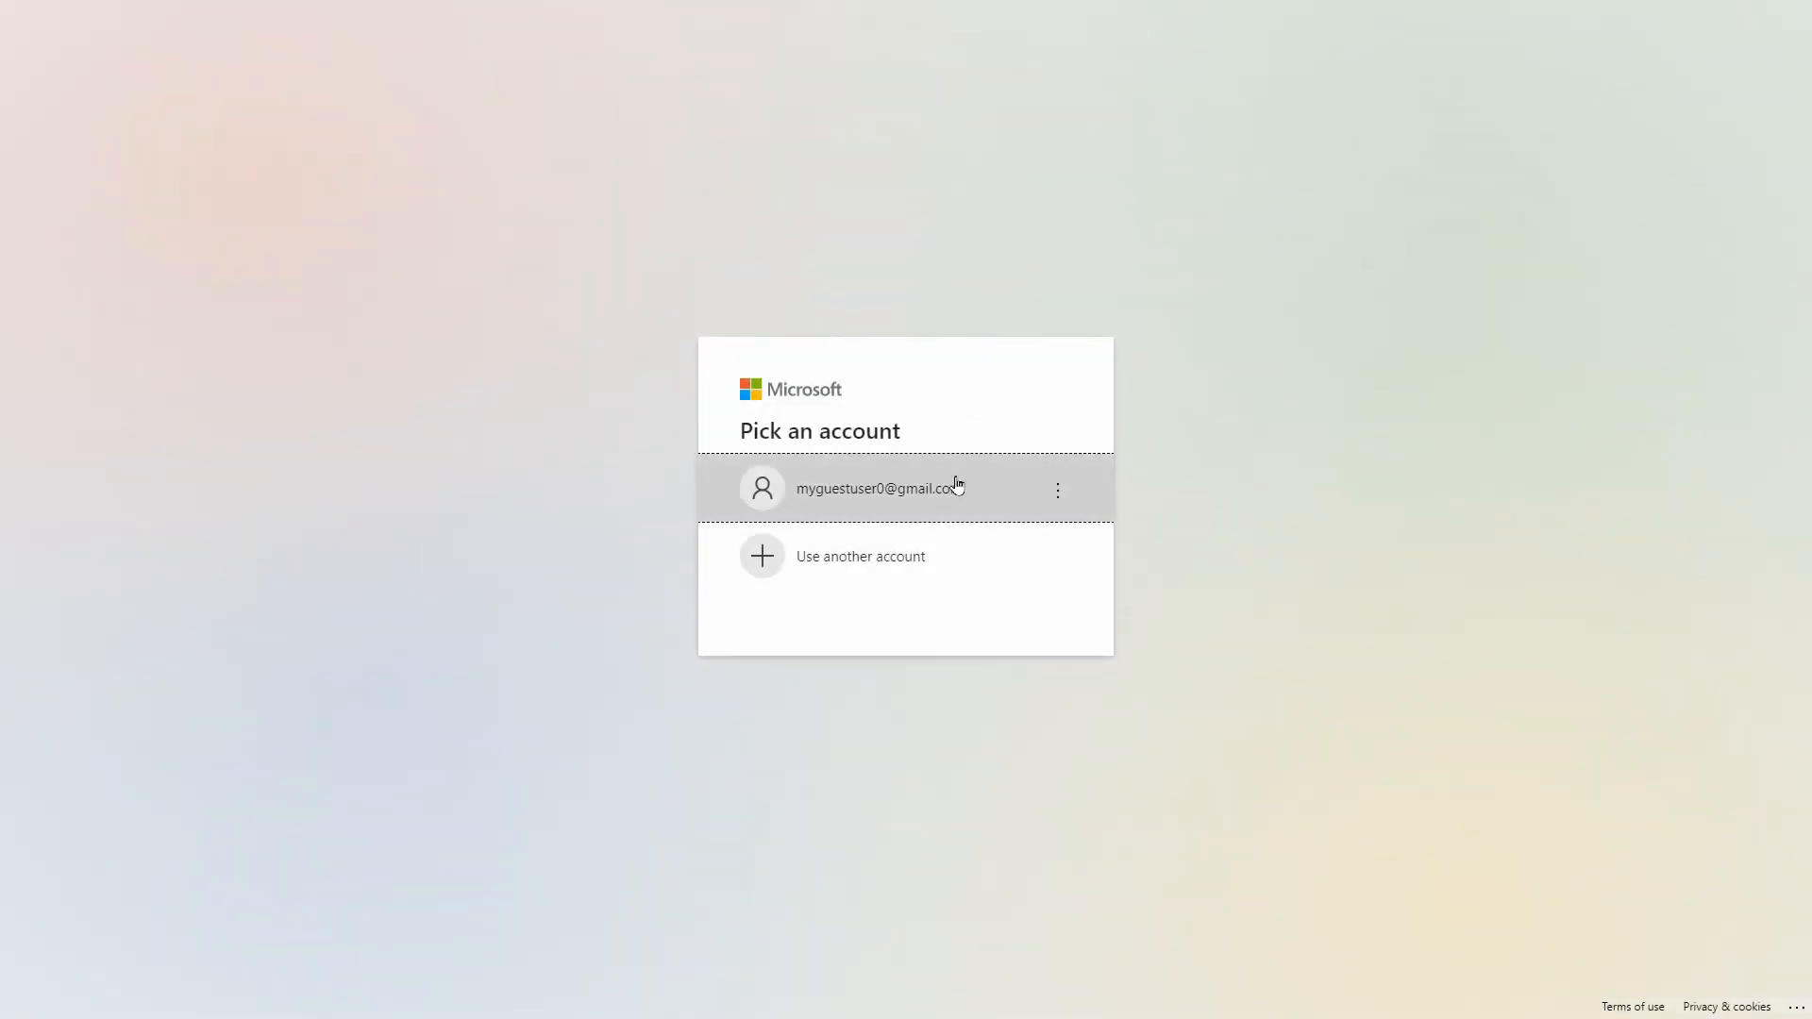
{"action": "left_click", "coordinate": [953, 485]}
{"action": "type", "text": "••••••••••"}
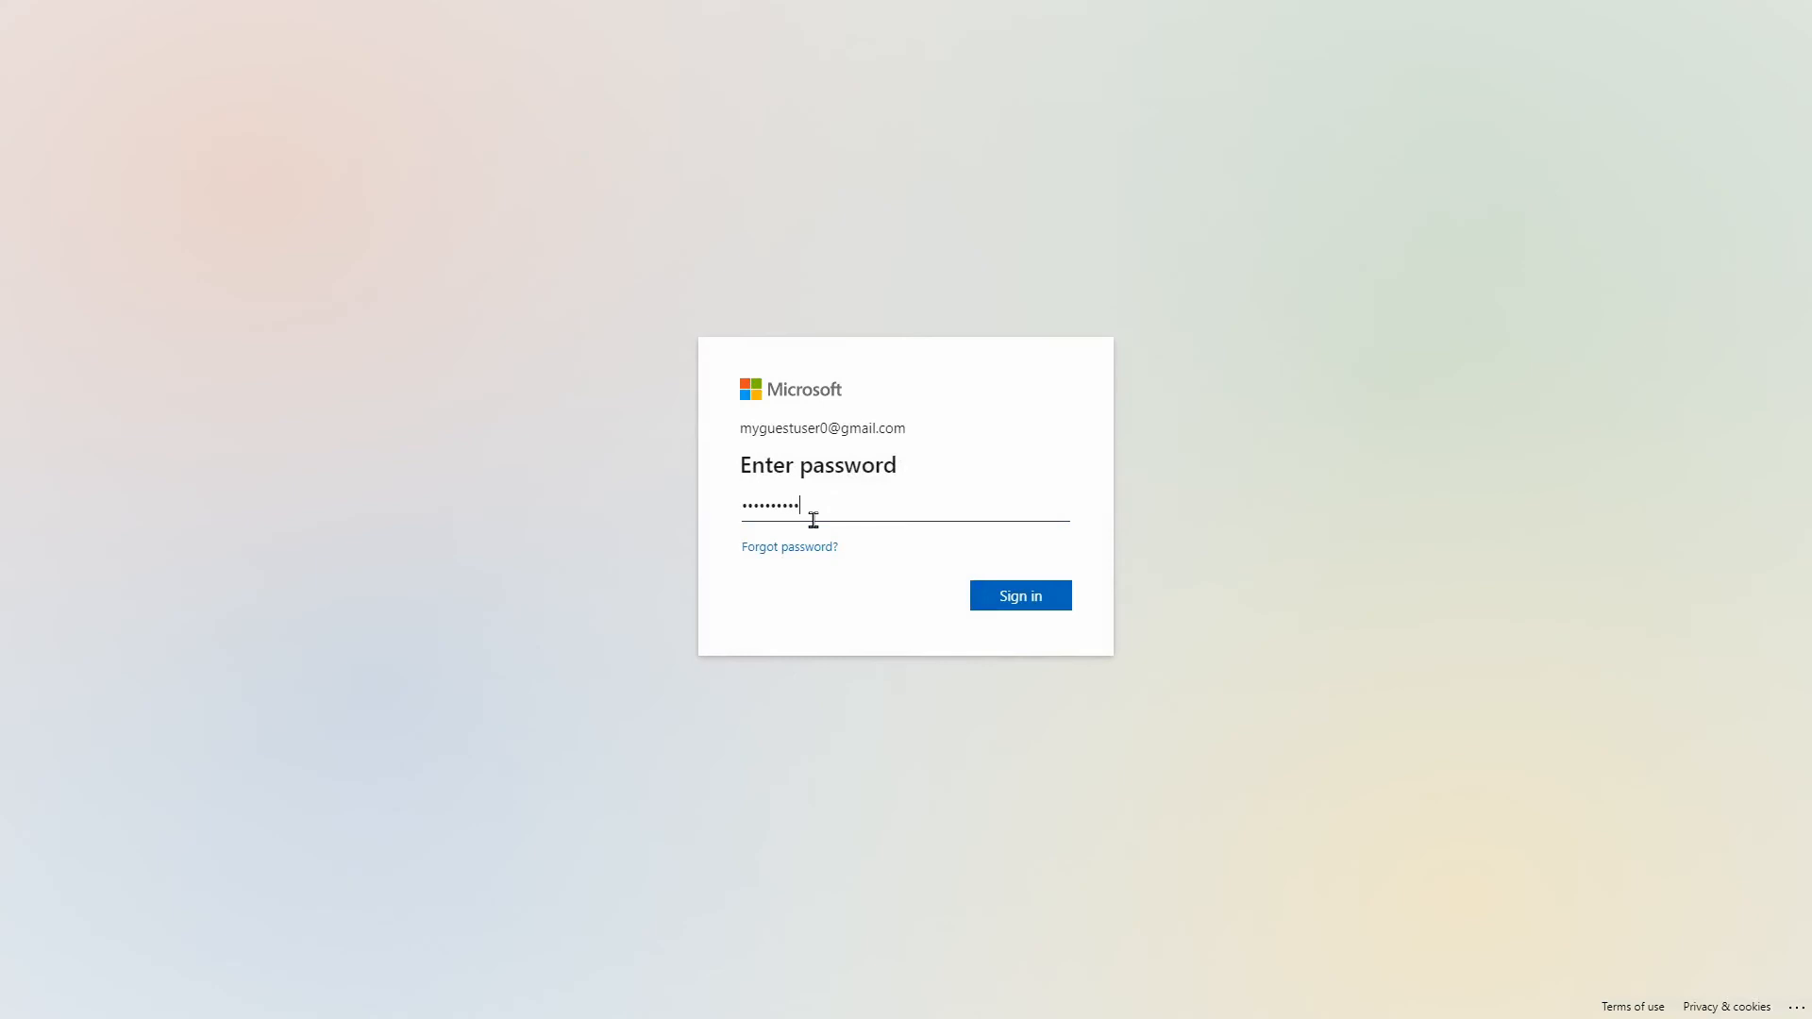
{"action": "key", "text": "Return"}
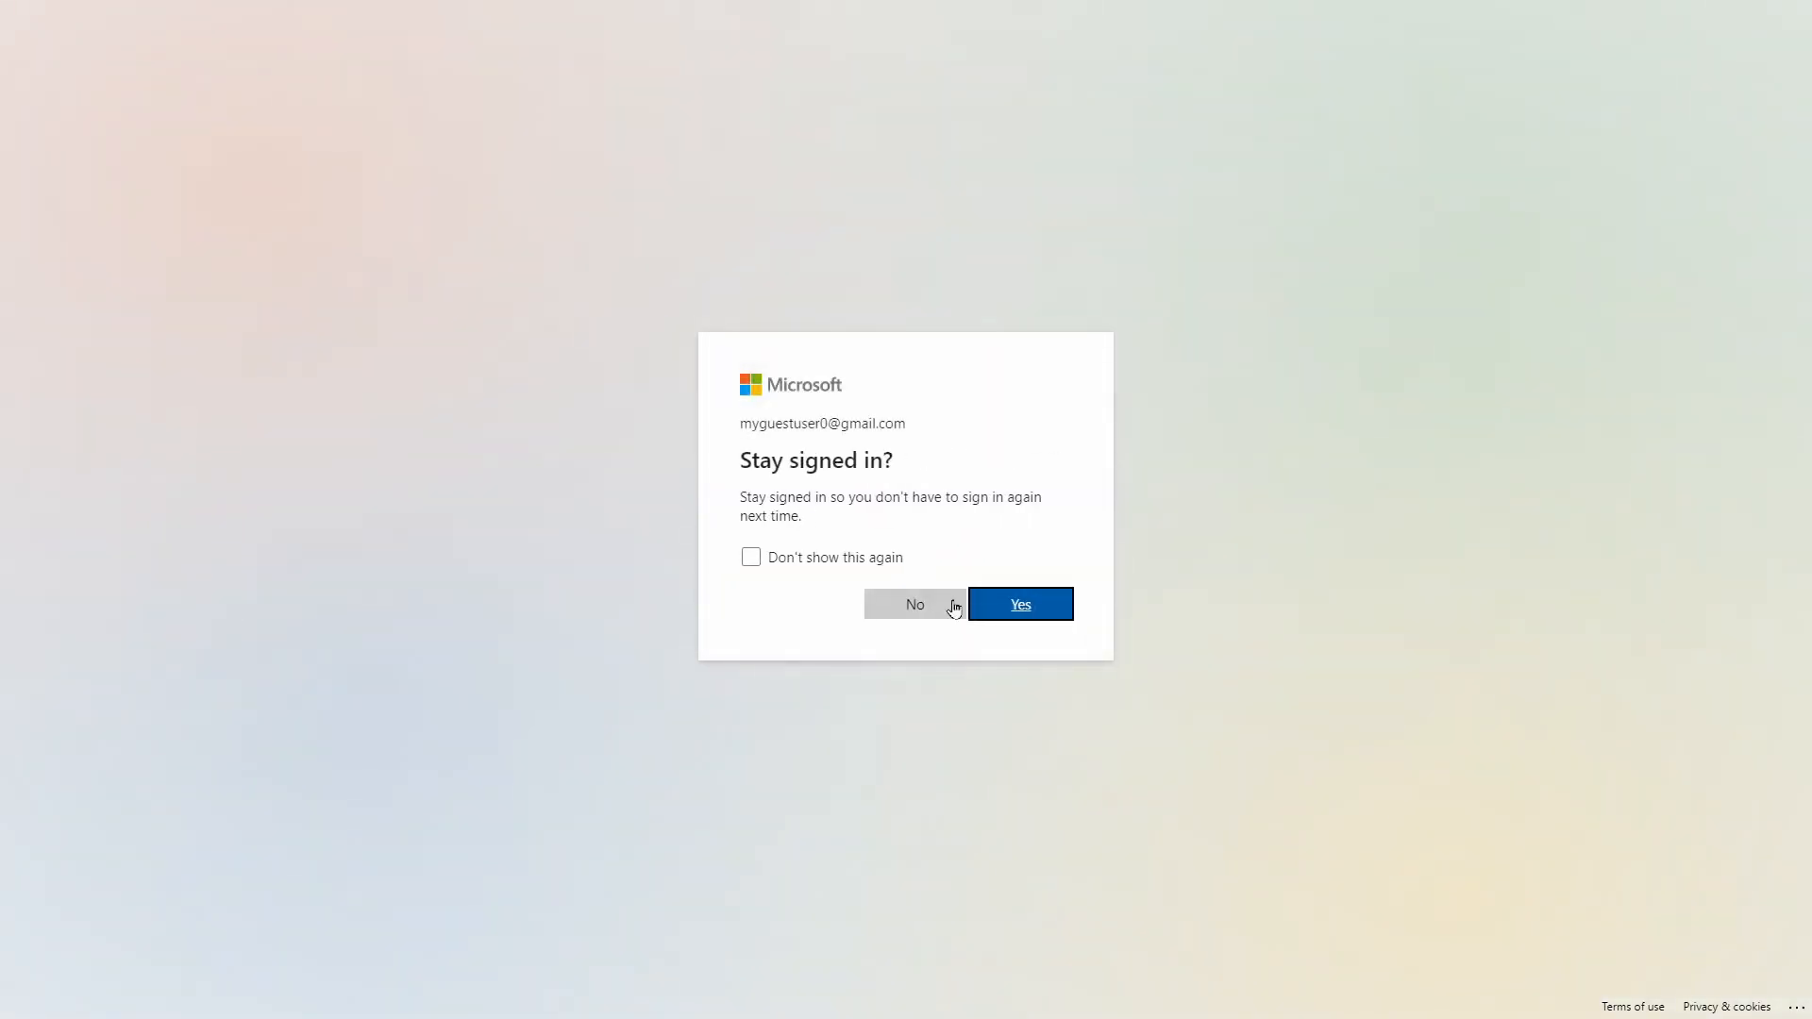
{"action": "left_click", "coordinate": [957, 611]}
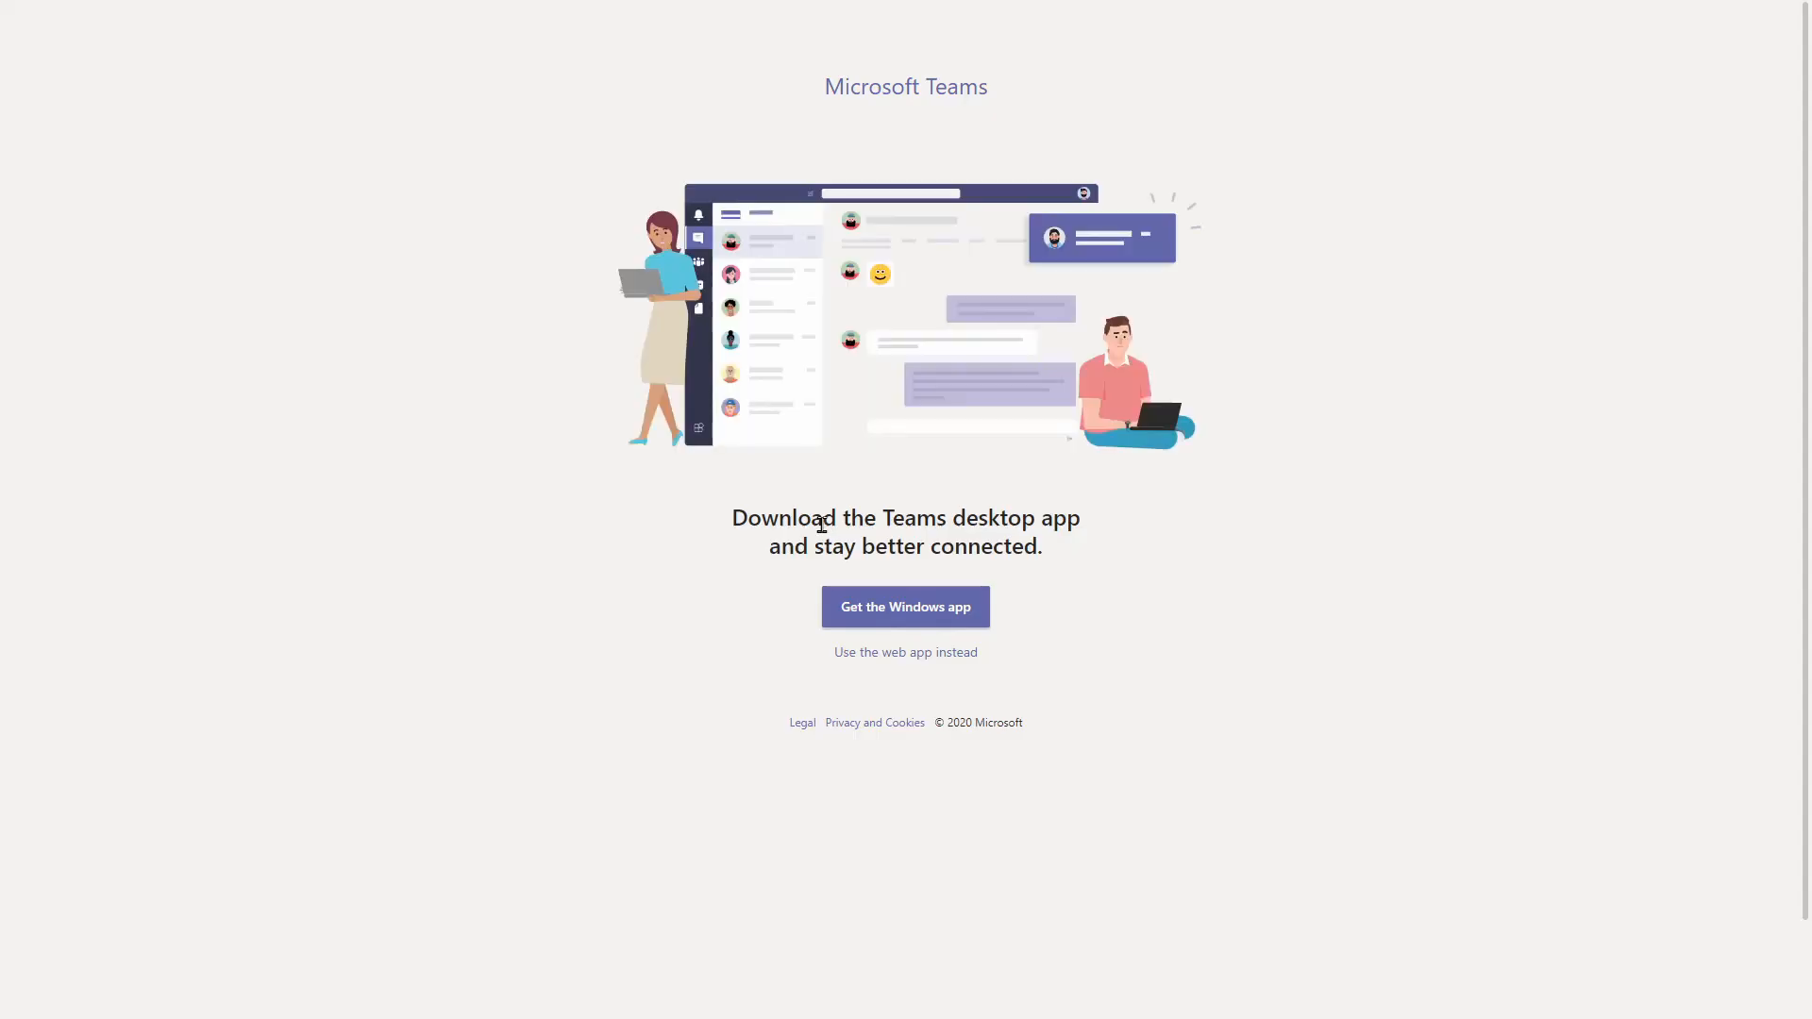
Continue to the Teams web app and complete the guest's sign-in with the texted verification code.
{"action": "left_click", "coordinate": [845, 653]}
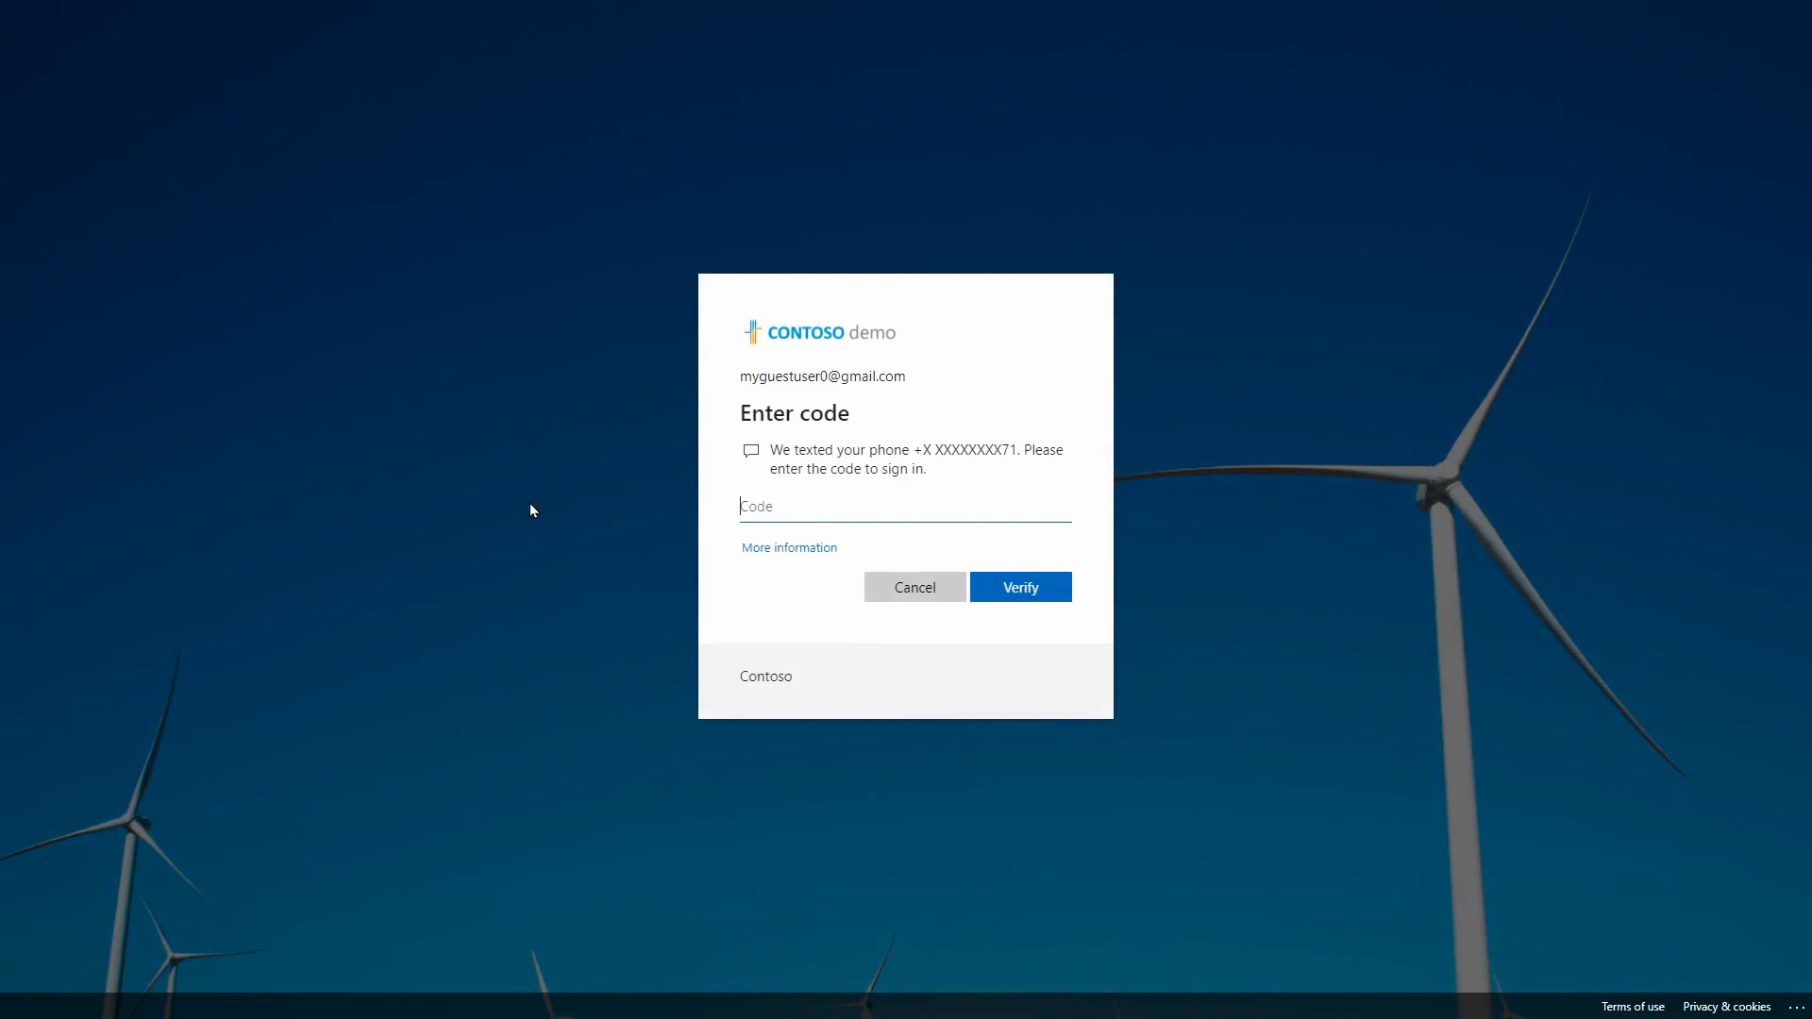
{"action": "left_click", "coordinate": [1009, 595]}
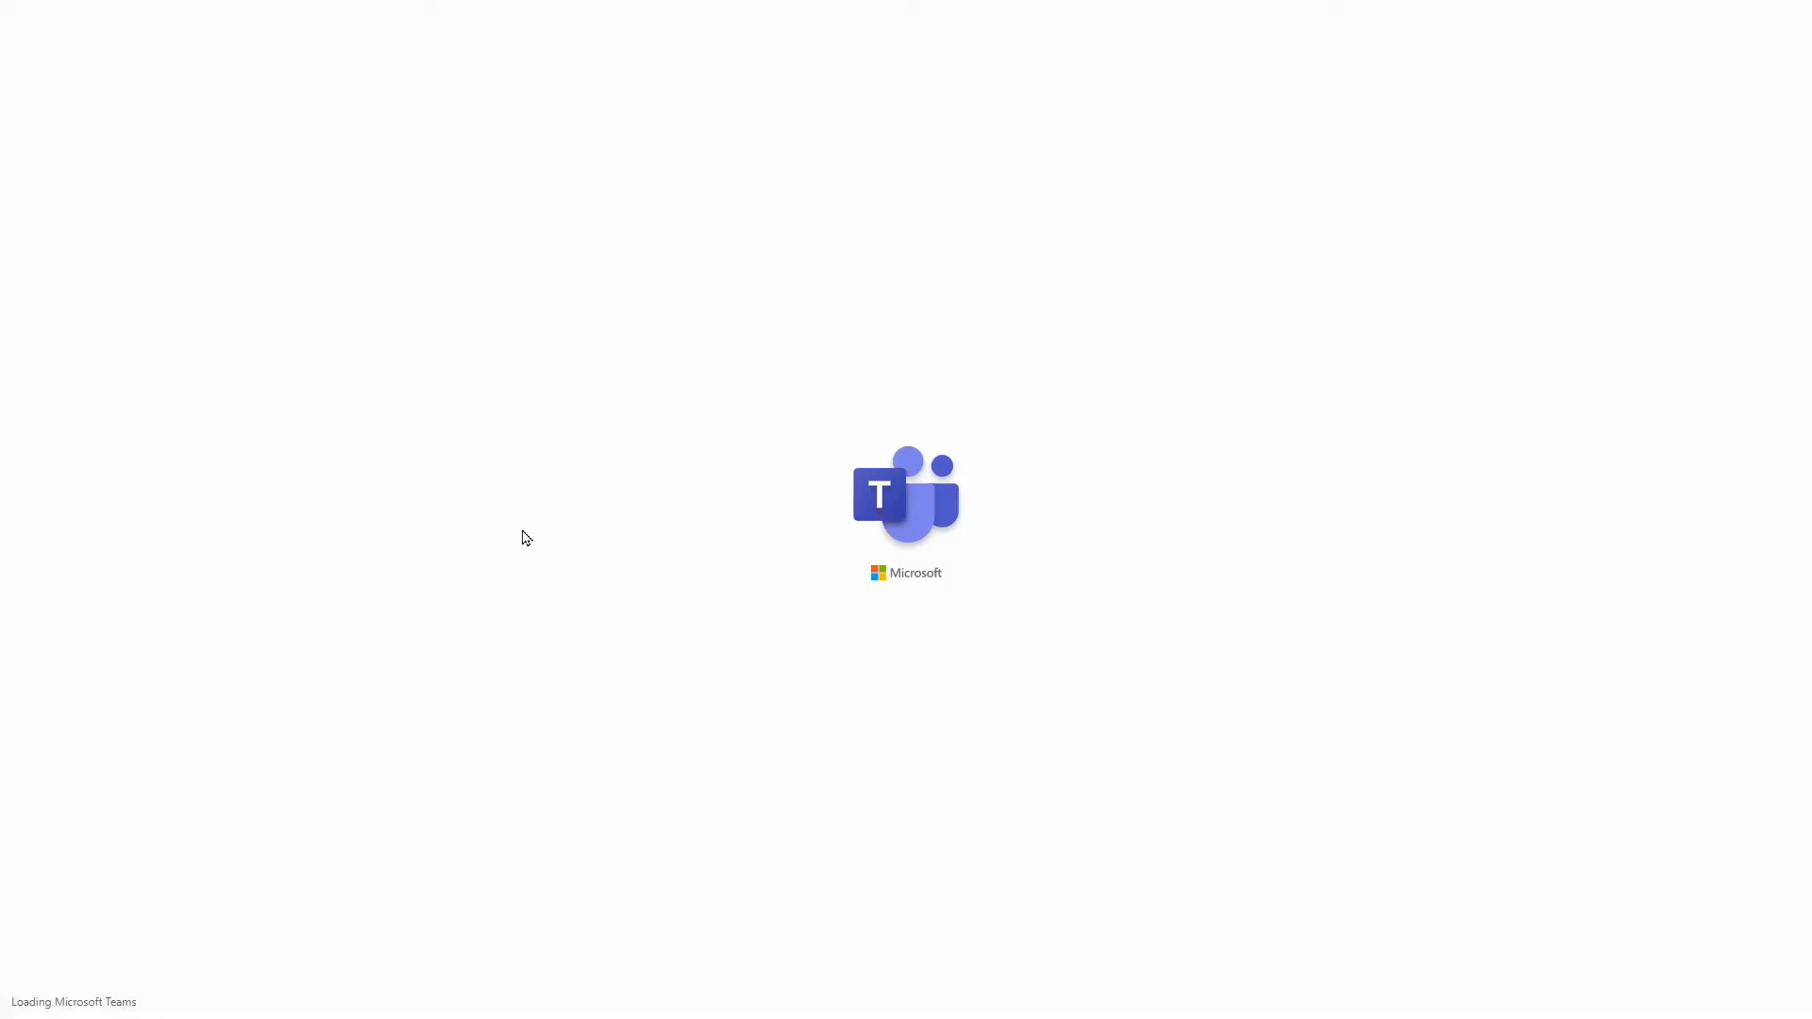